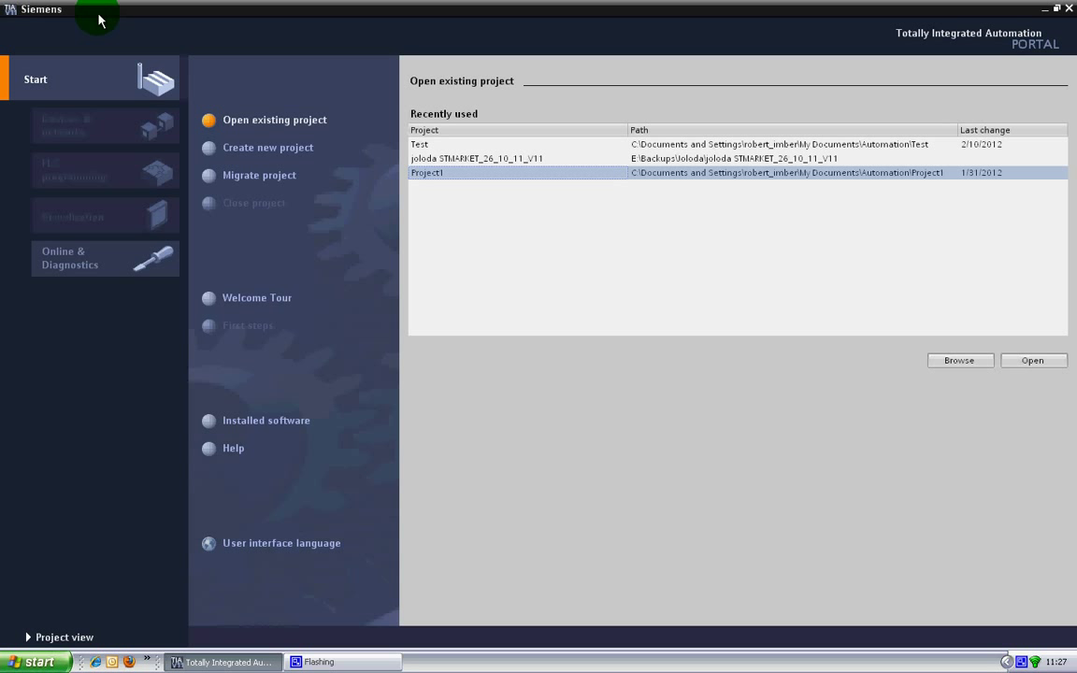
Look over the existing projects Test, joloda STMARKET_26_10_11_V11 and Project1
click(721, 145)
click(723, 159)
click(724, 172)
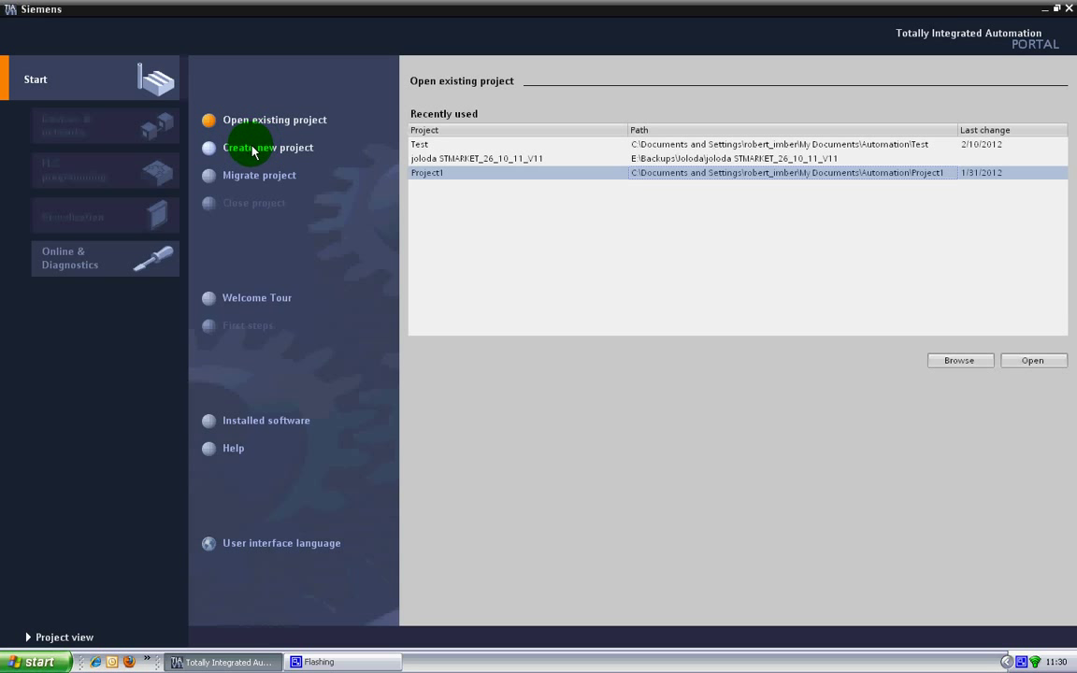
Create a new project named YouTubeTia with the author and comment fields filled in
click(250, 150)
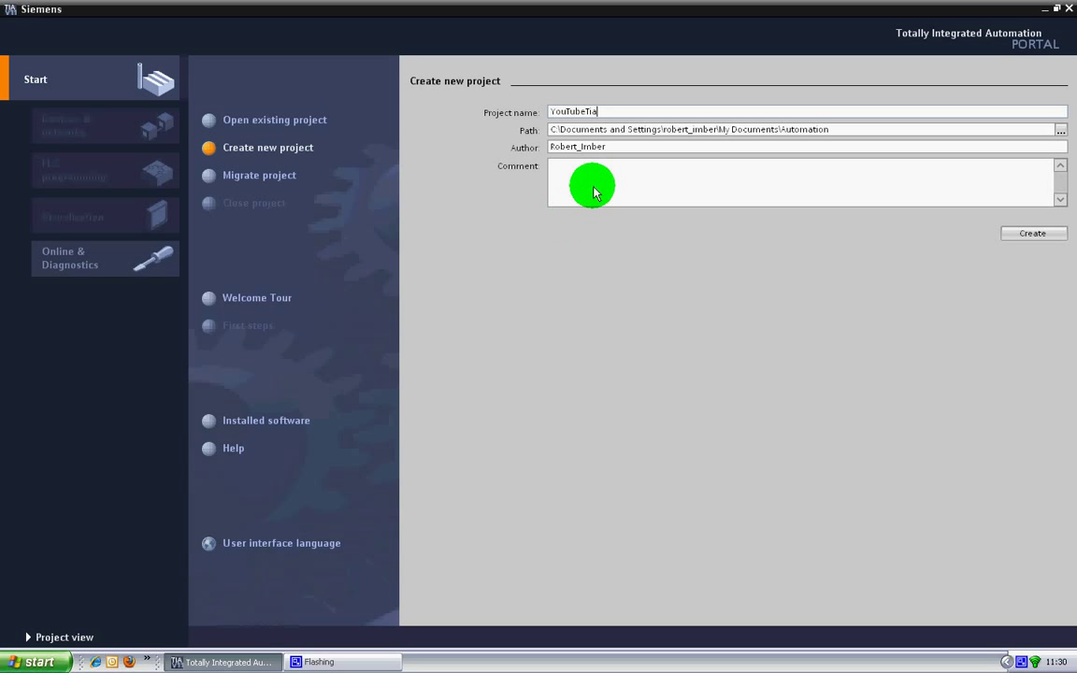
click(622, 166)
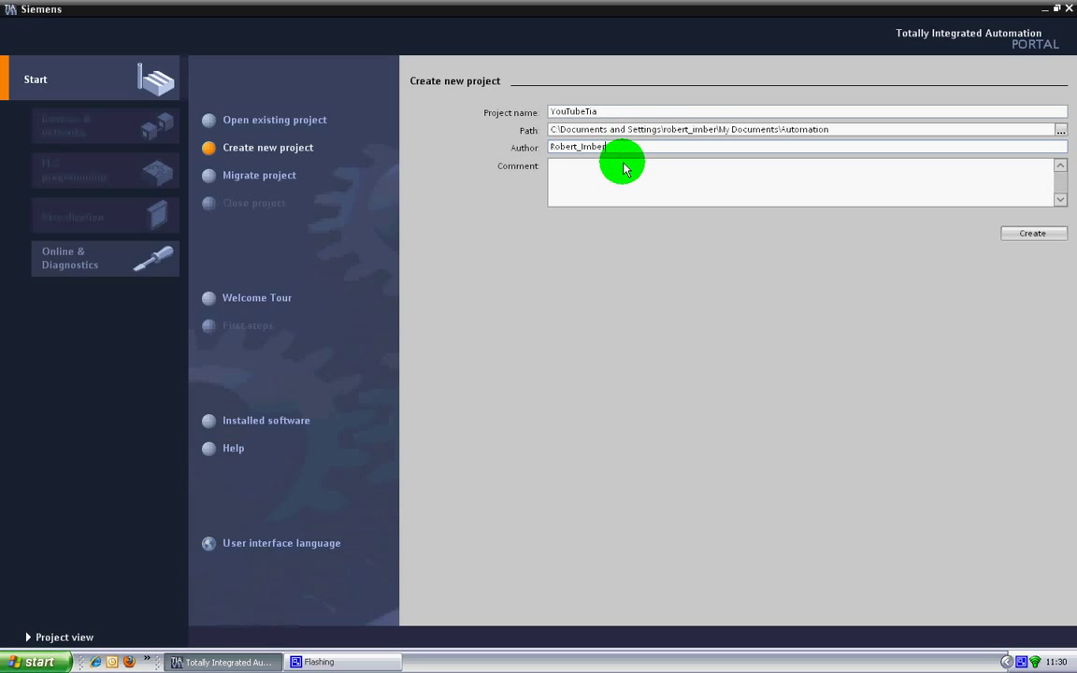
click(1032, 239)
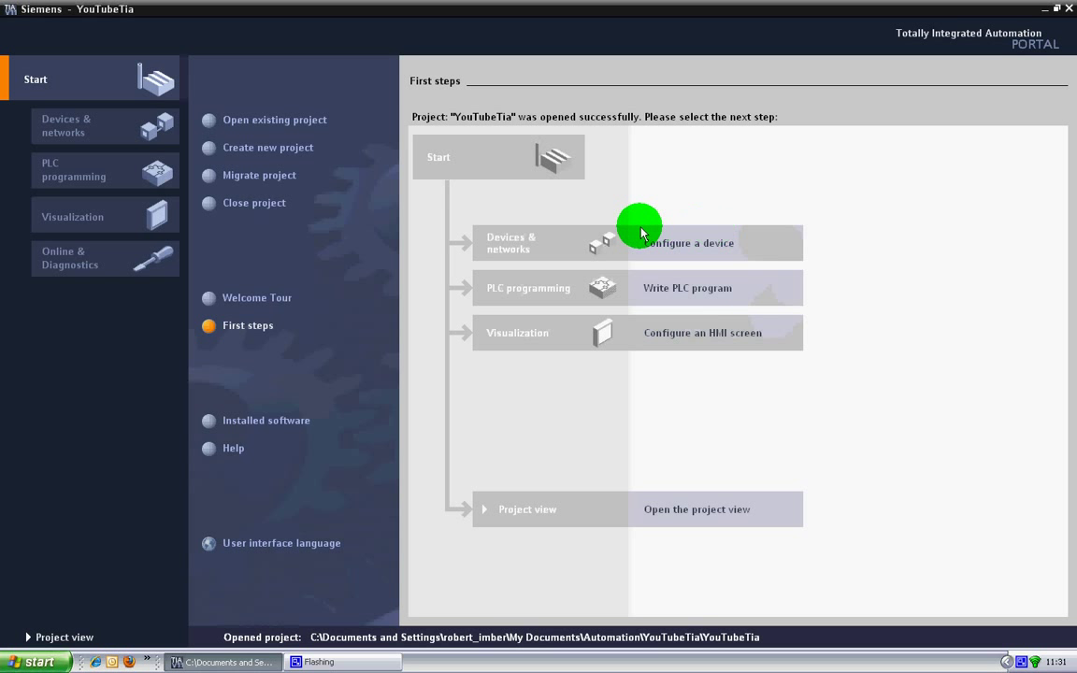
Start configuring a device and try the Details, List and Thumbnails views
click(696, 245)
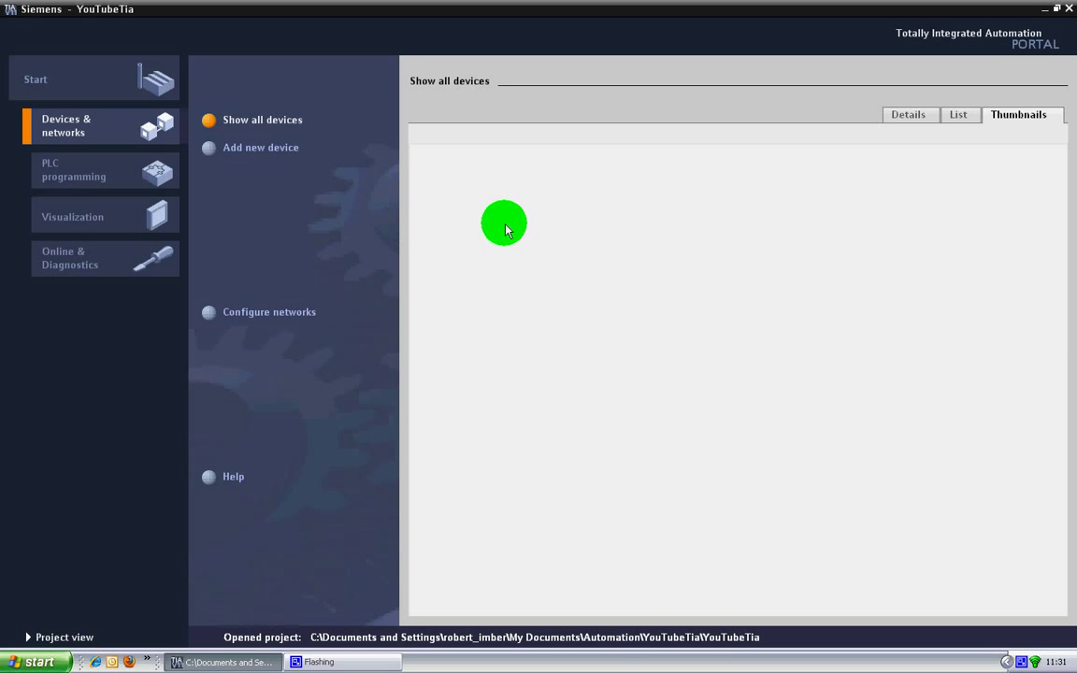
click(903, 115)
click(966, 113)
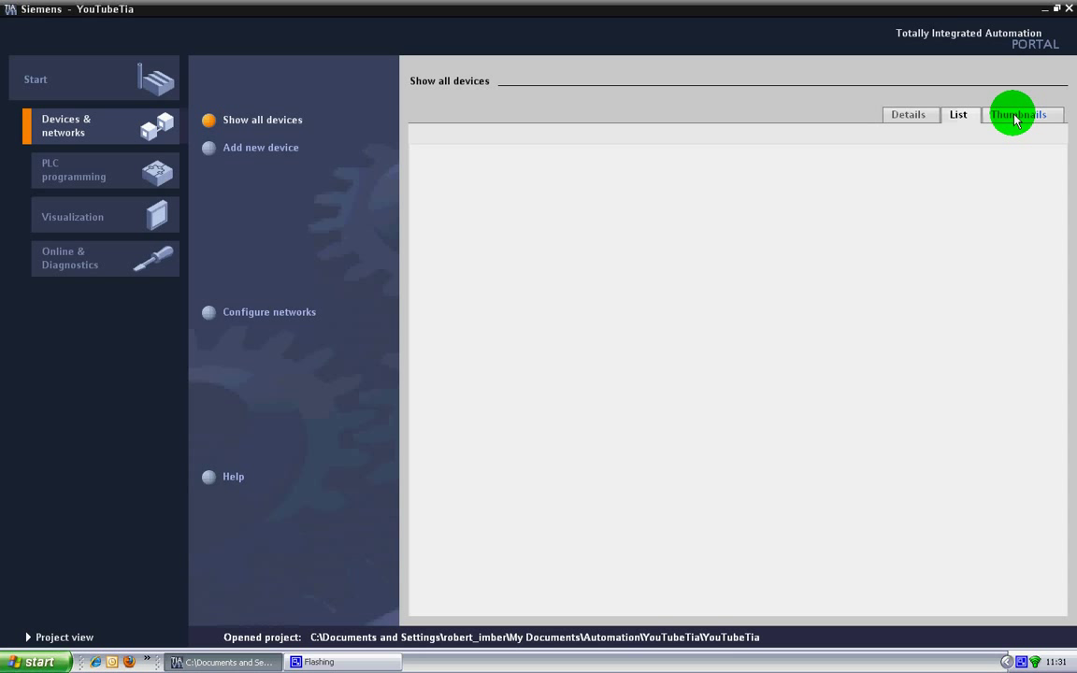
click(1015, 115)
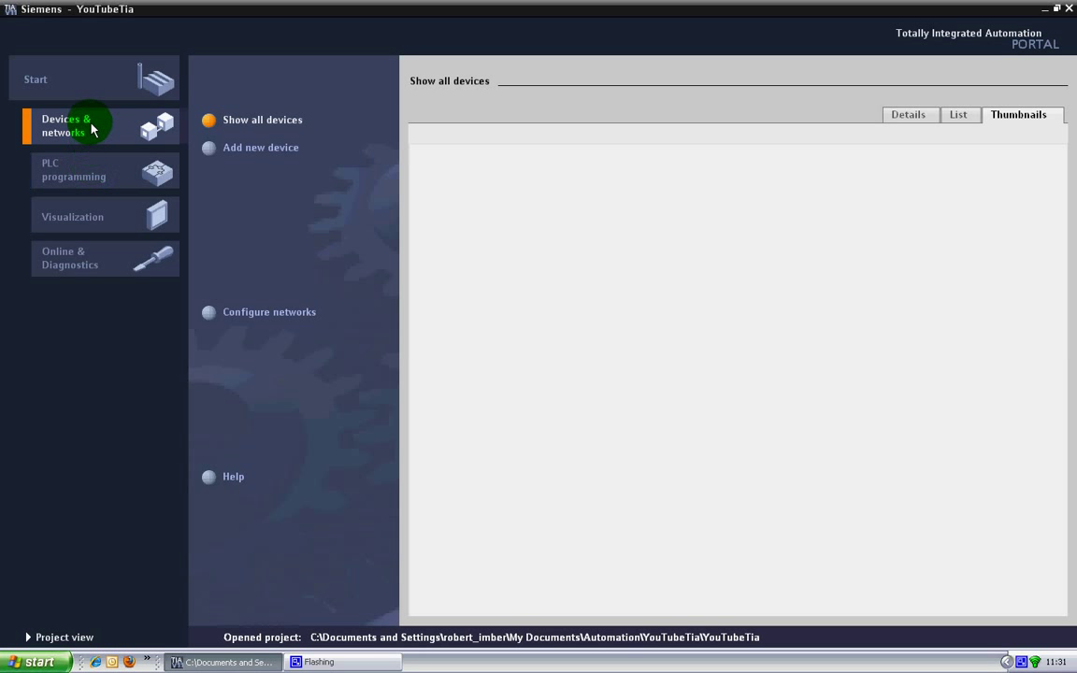
Browse PLC programming, Visualization and Online & Diagnostics, ending on PLC programming's empty device list
click(79, 166)
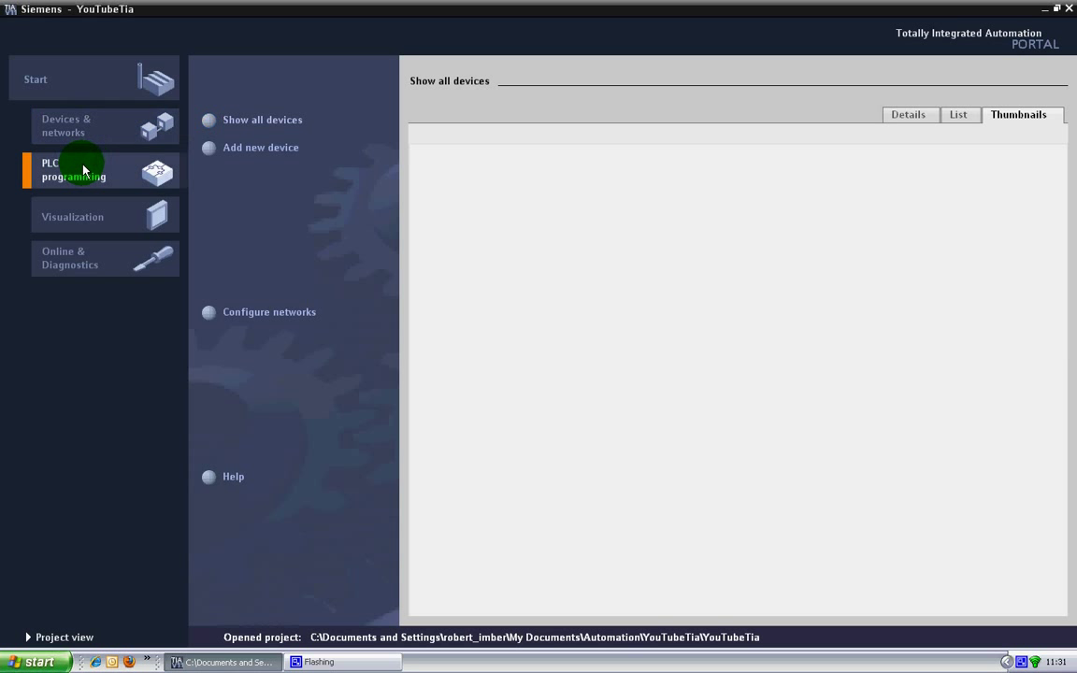
click(81, 221)
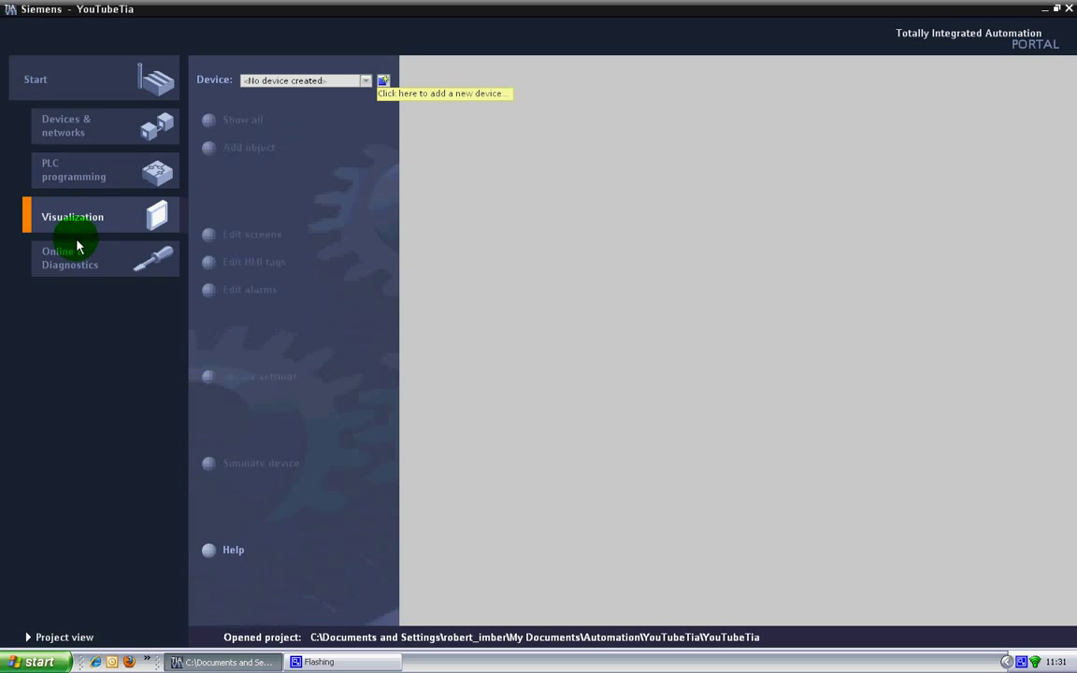
click(73, 266)
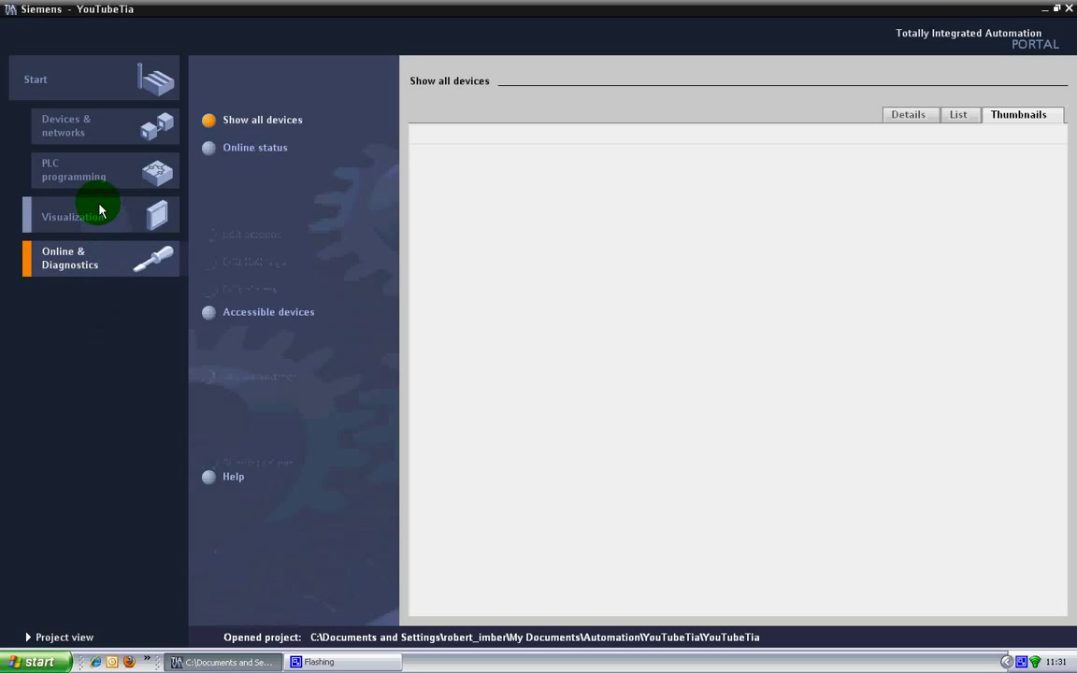
click(84, 169)
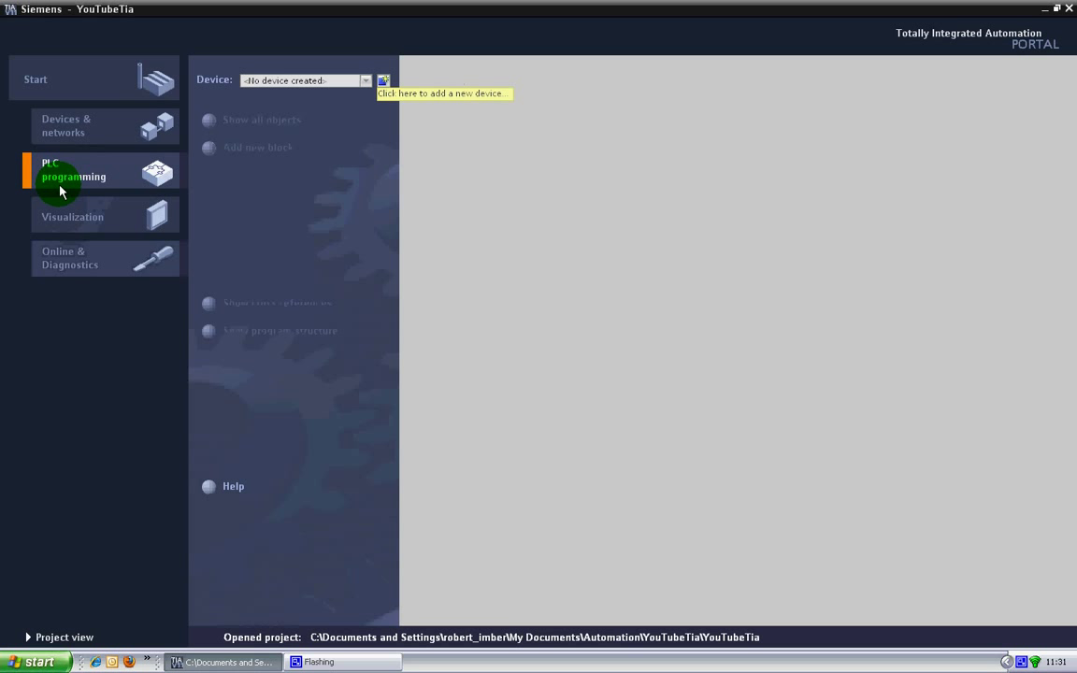
click(329, 91)
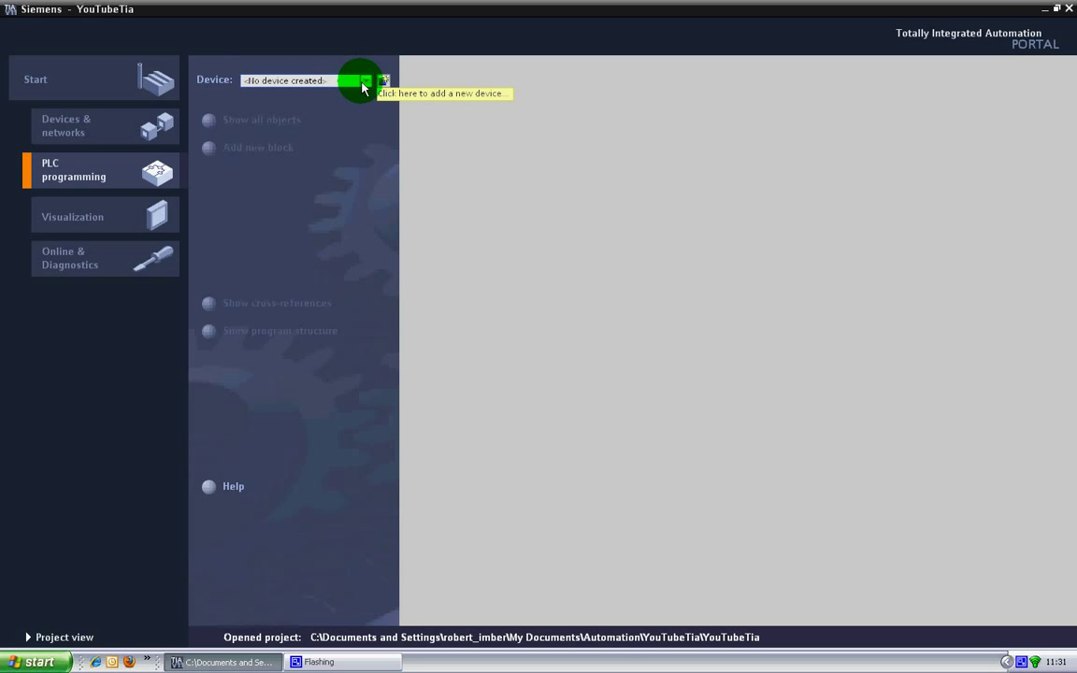
click(366, 89)
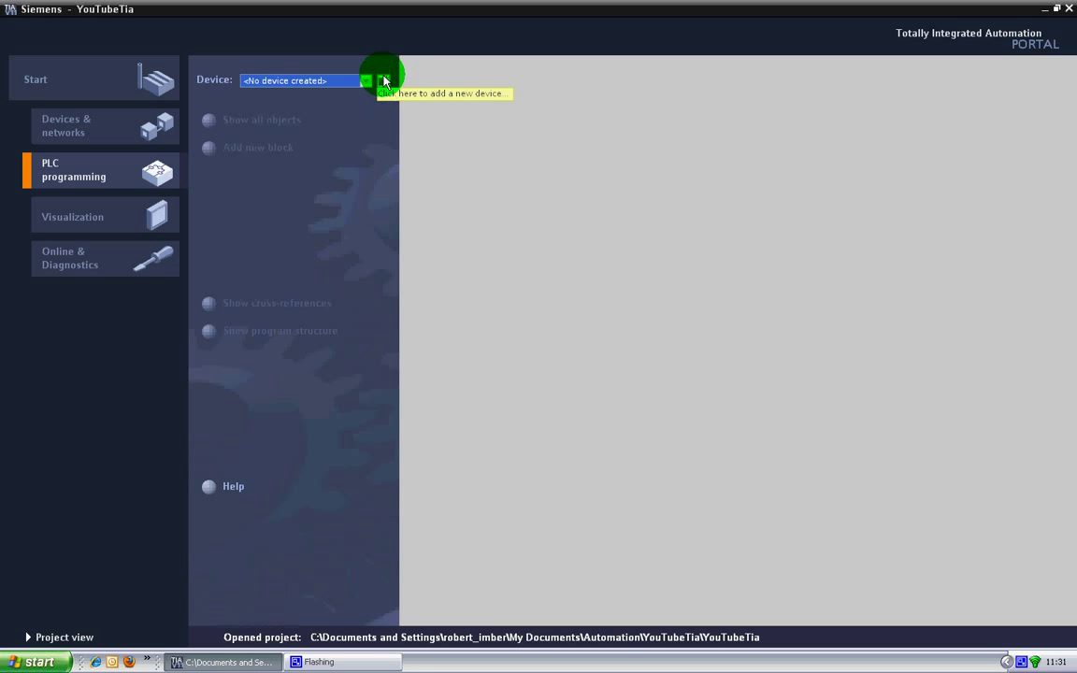
Add the CPU 1214C AC/DC/Rly (6ES7 214-1BE30-0XB0, V2.1) from the PLC controllers, after glancing at HMI panels
click(383, 84)
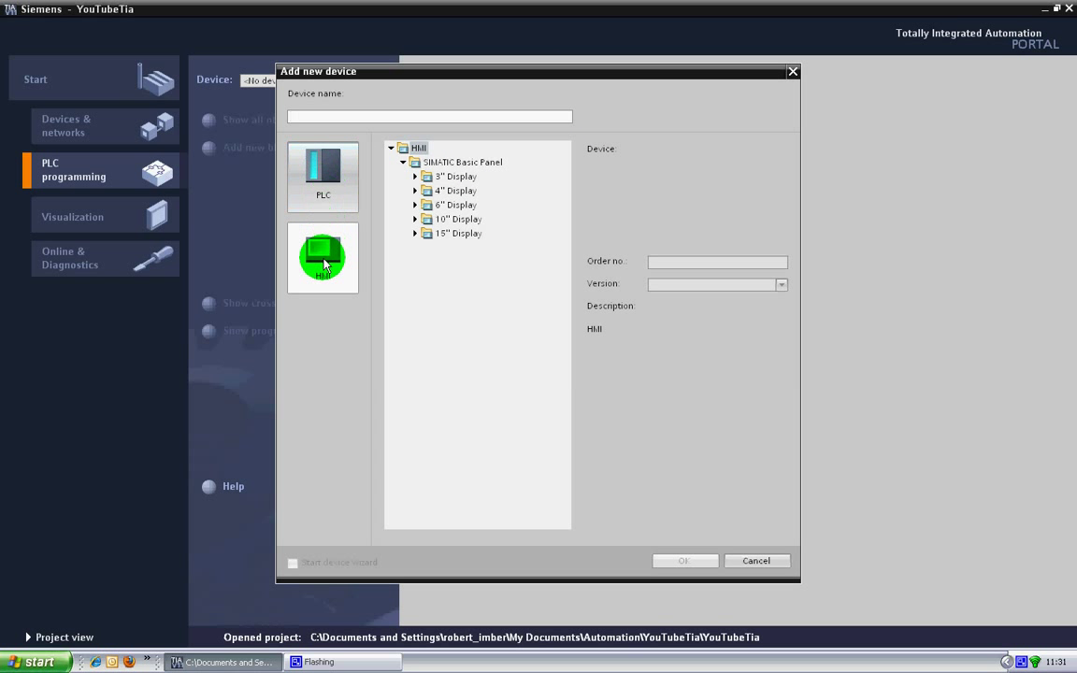
click(319, 192)
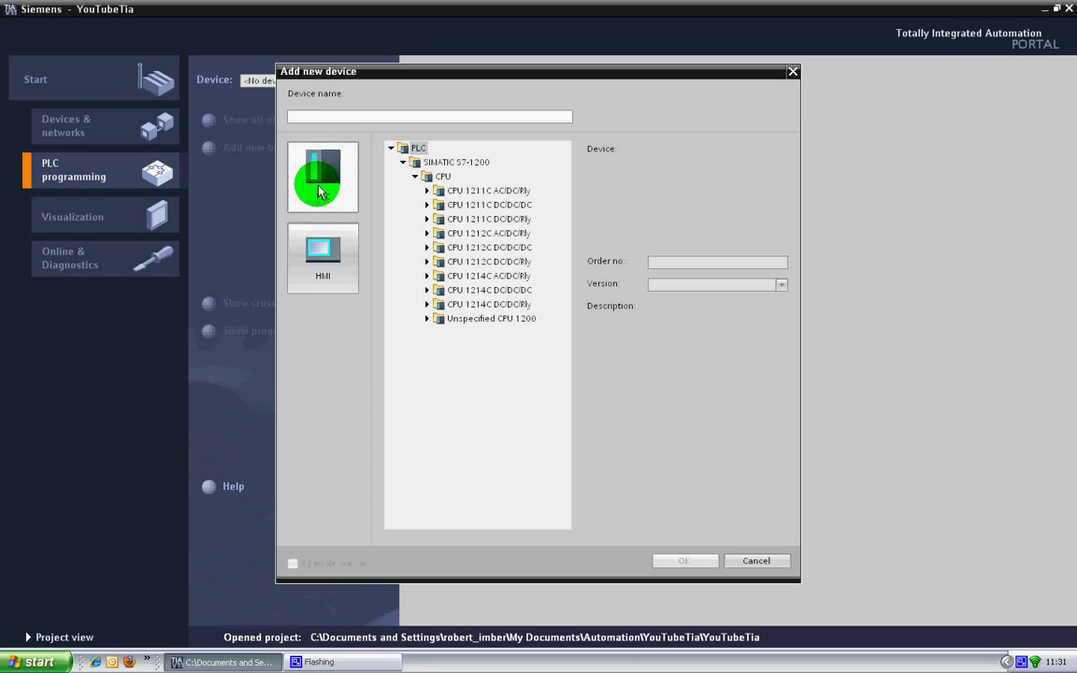
click(323, 253)
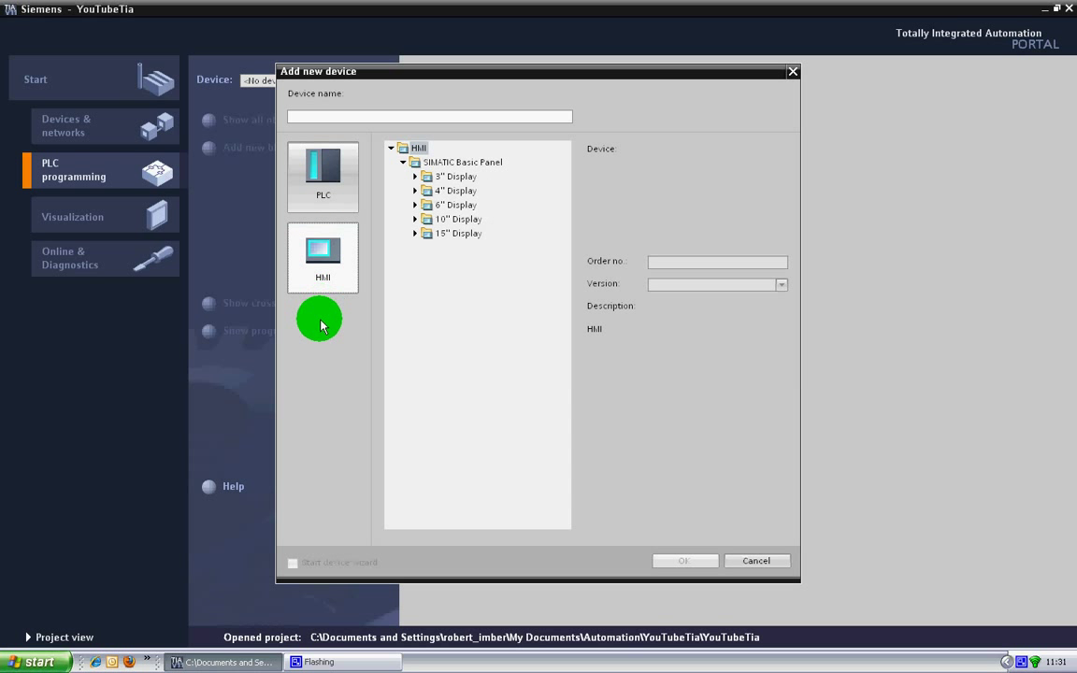
click(318, 192)
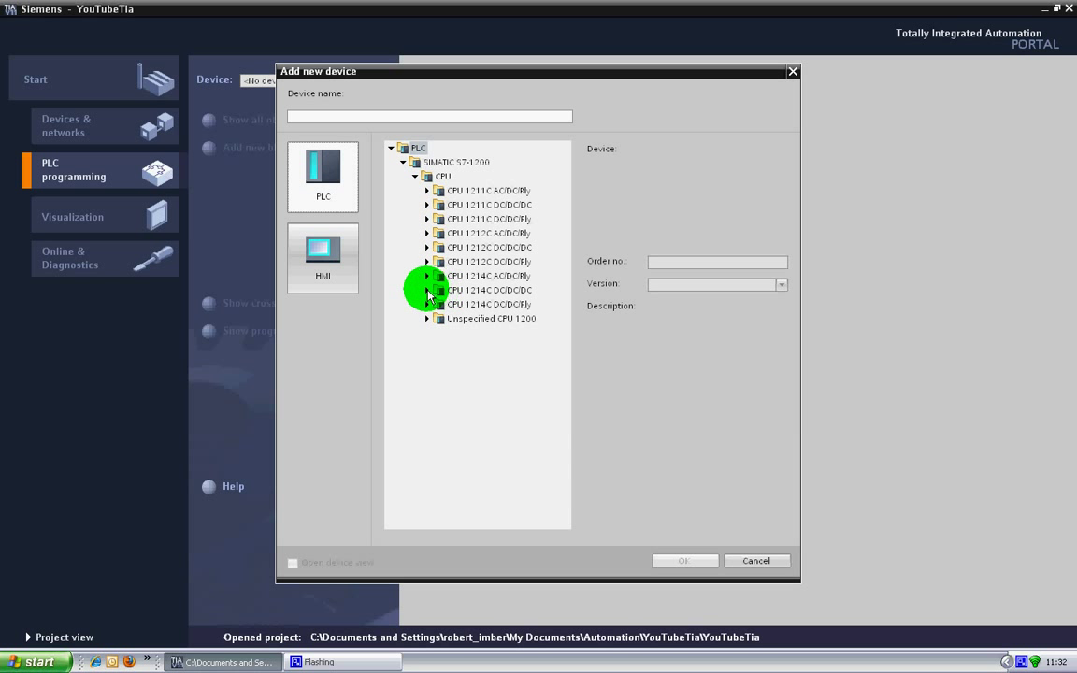
click(475, 297)
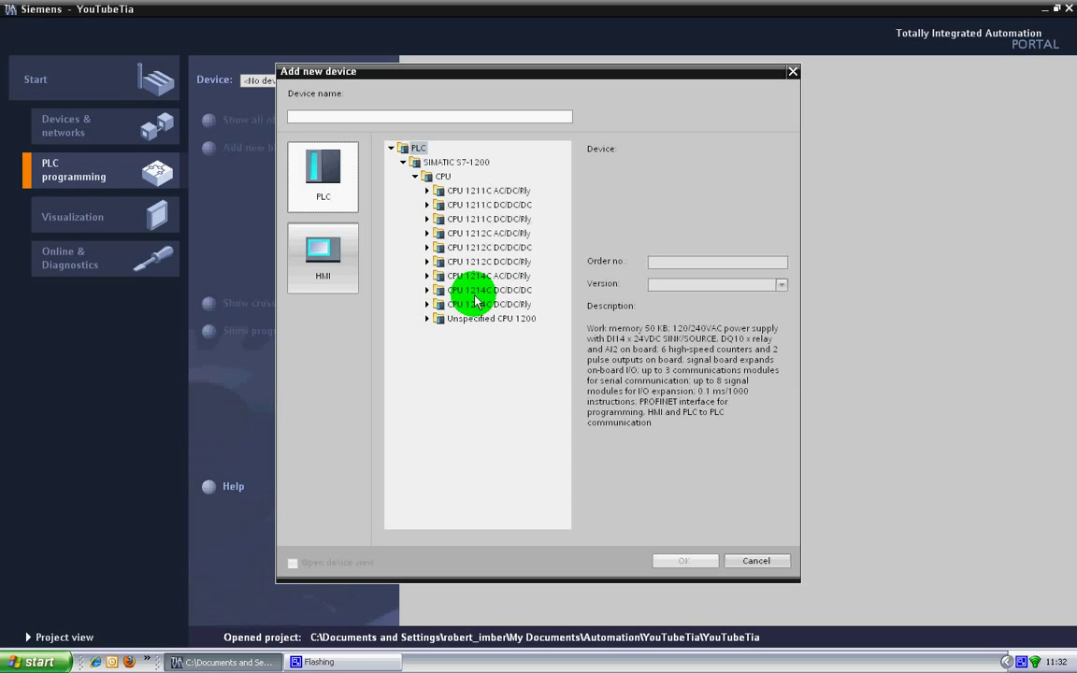
click(472, 290)
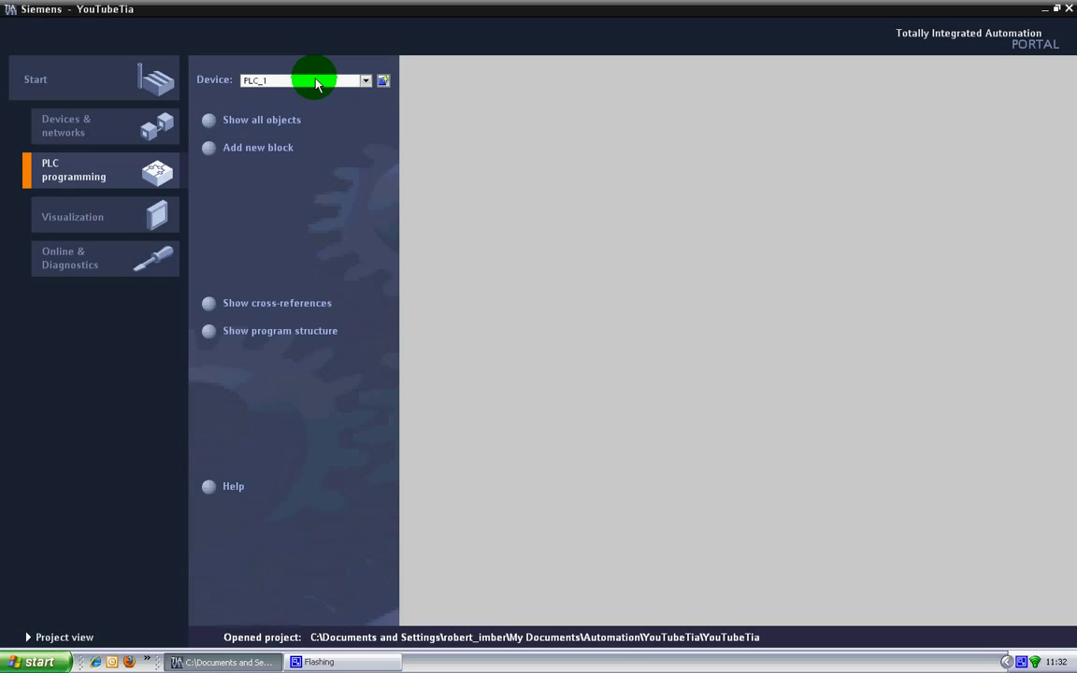
Check the new PLC_1 device and switch to the project view
click(270, 82)
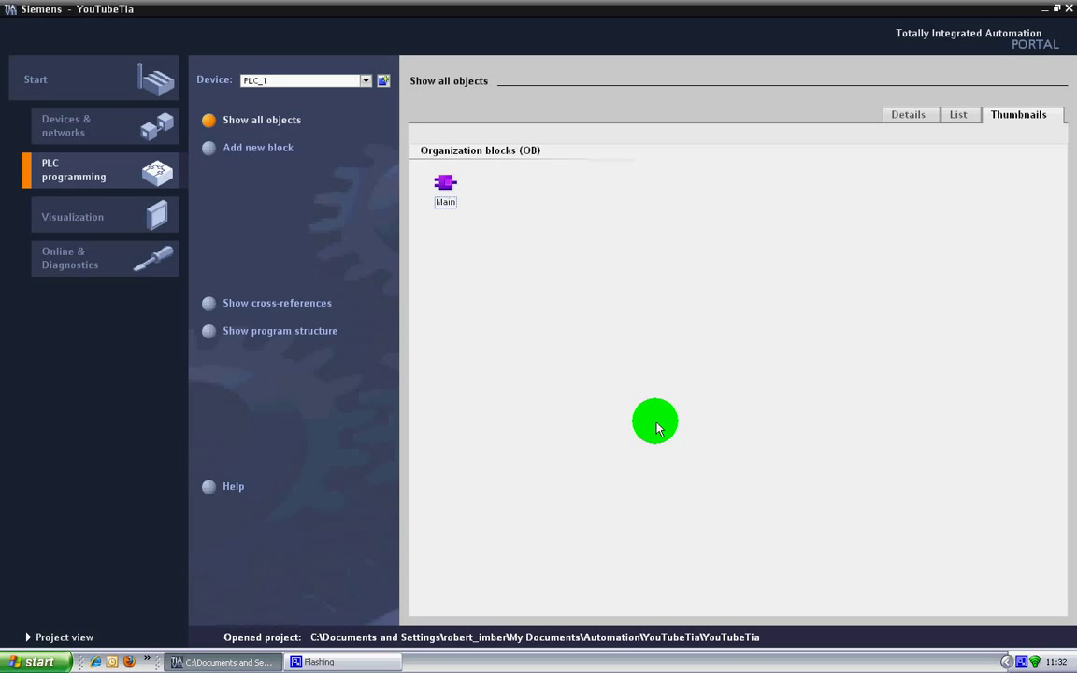
right_click(1022, 662)
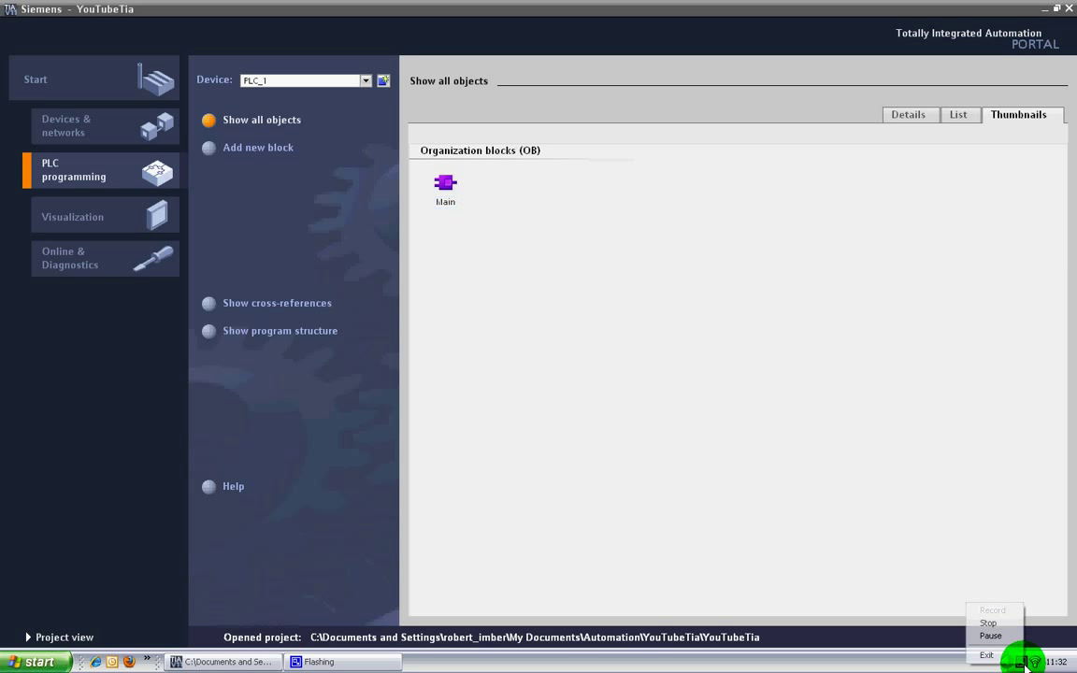
click(991, 636)
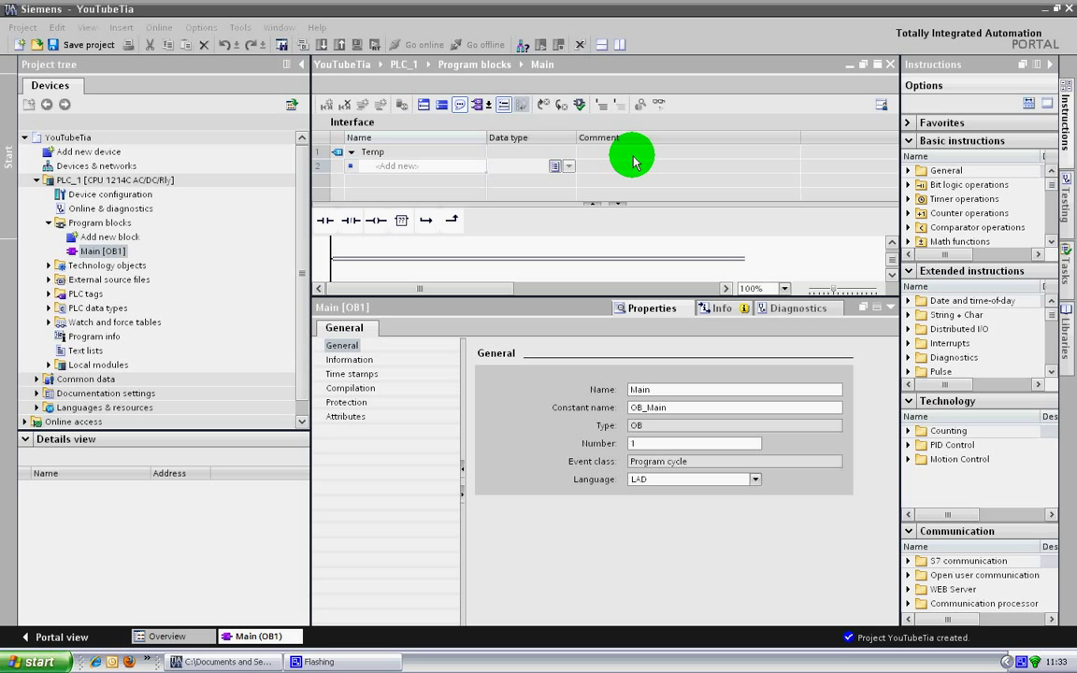
Expand PLC_1's program blocks, PLC tags and PLC data types, selecting Main [OB1] and Devices & networks
click(87, 181)
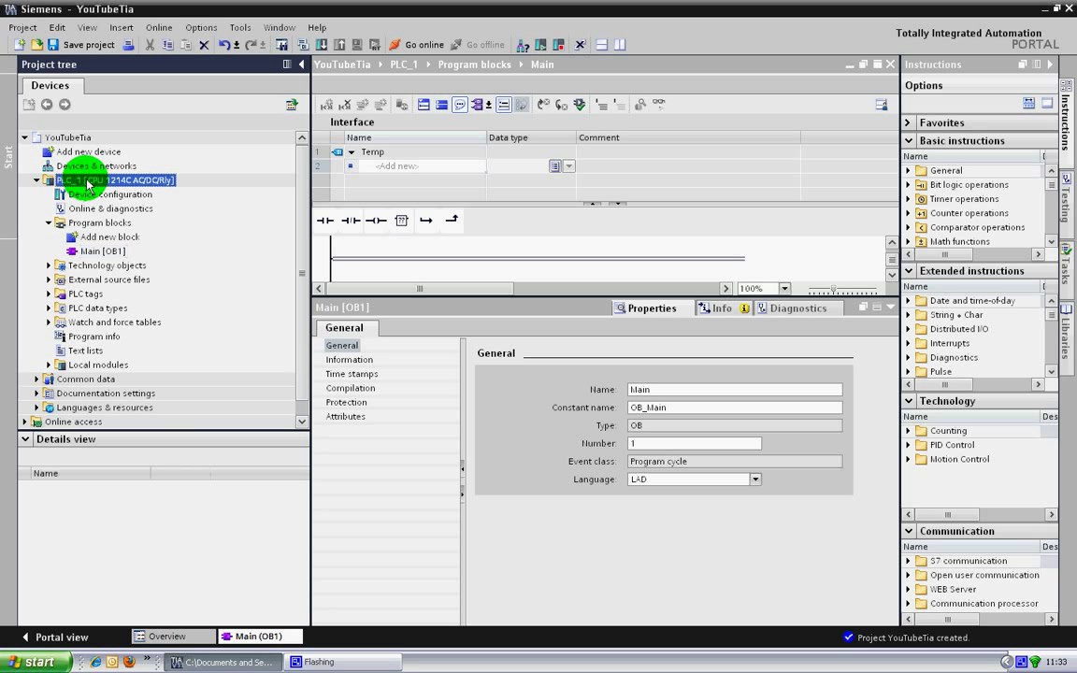
click(35, 179)
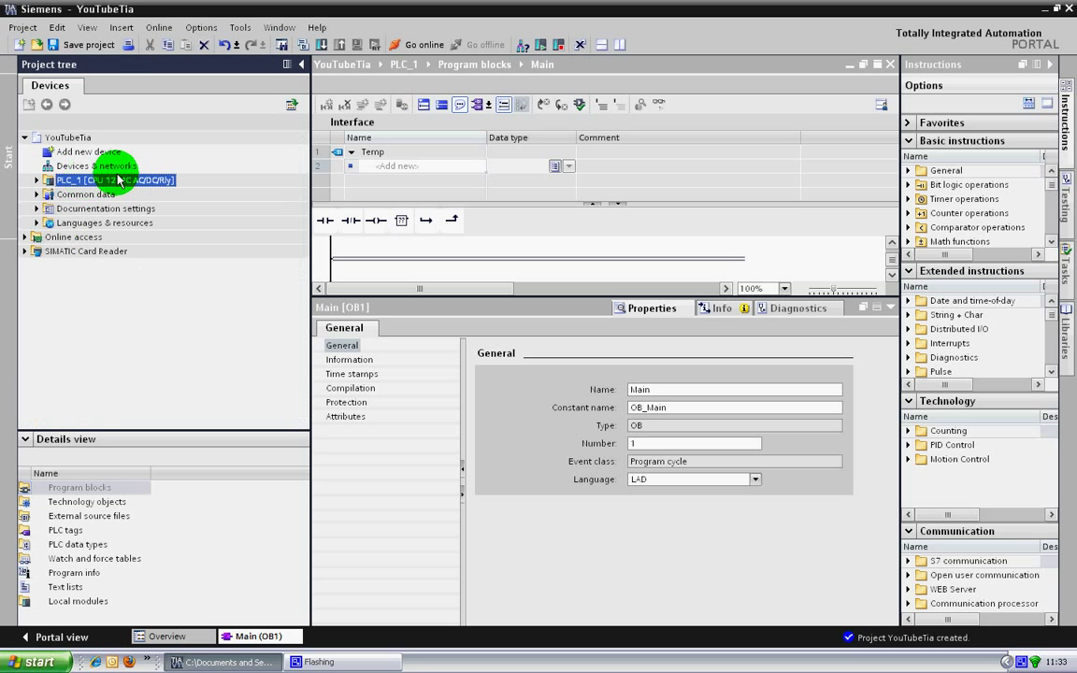
click(36, 180)
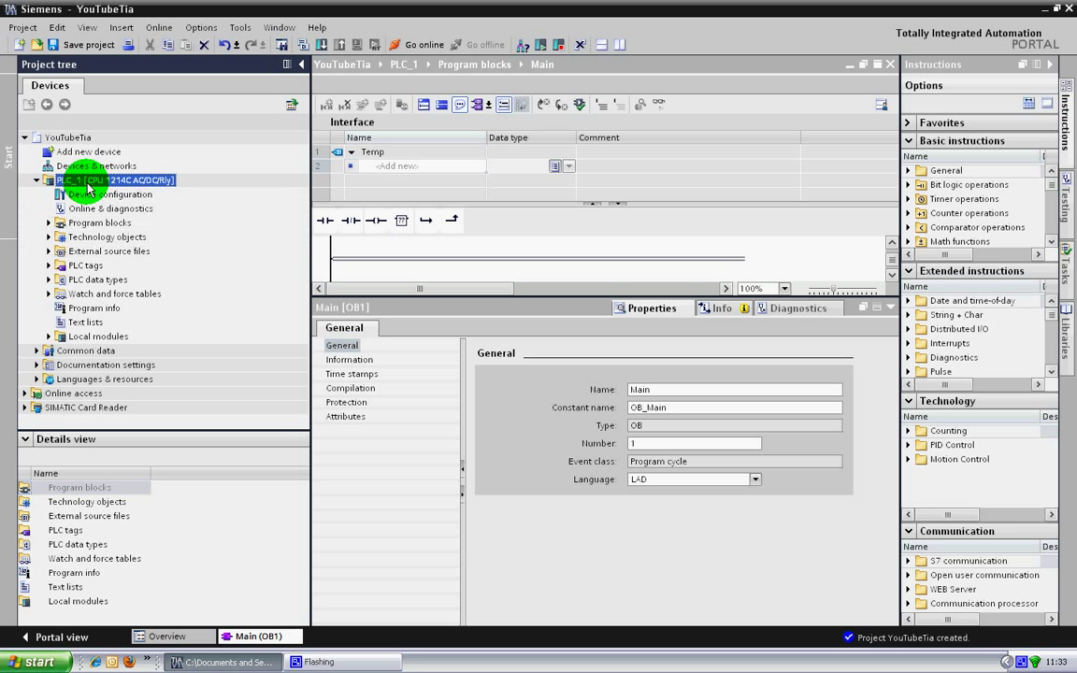
click(49, 224)
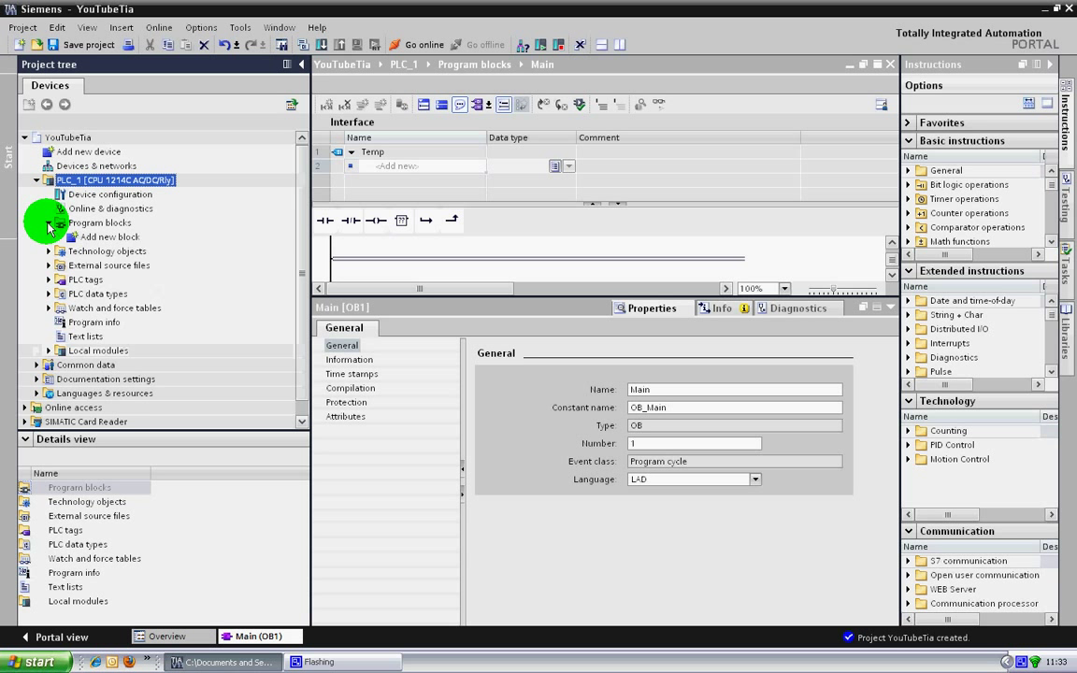
click(93, 251)
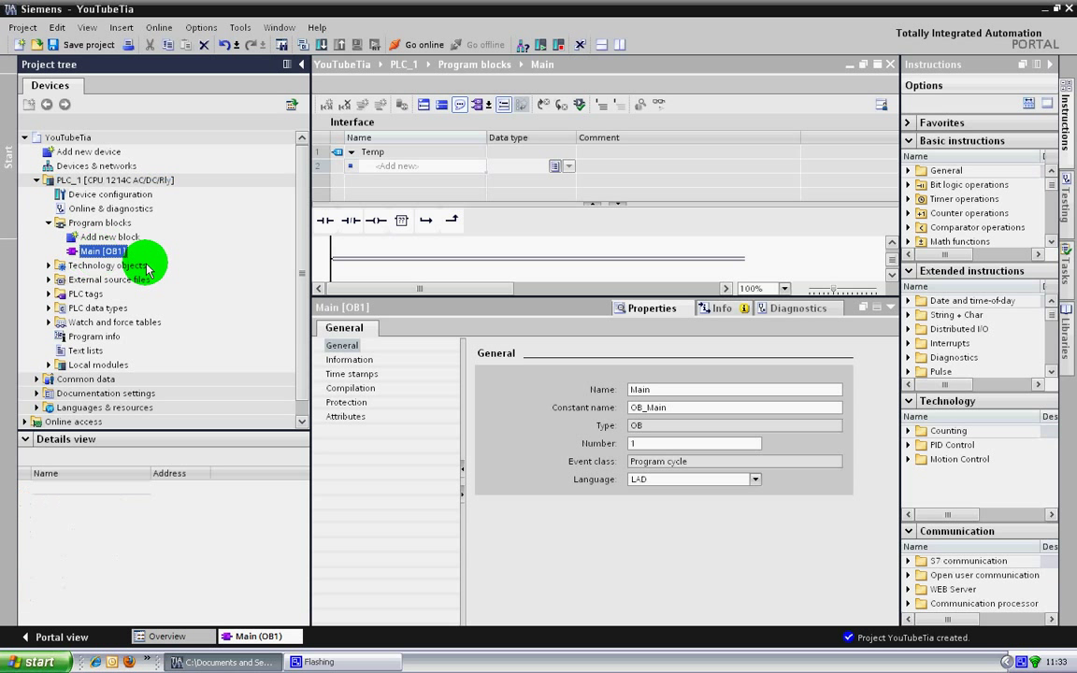
click(103, 238)
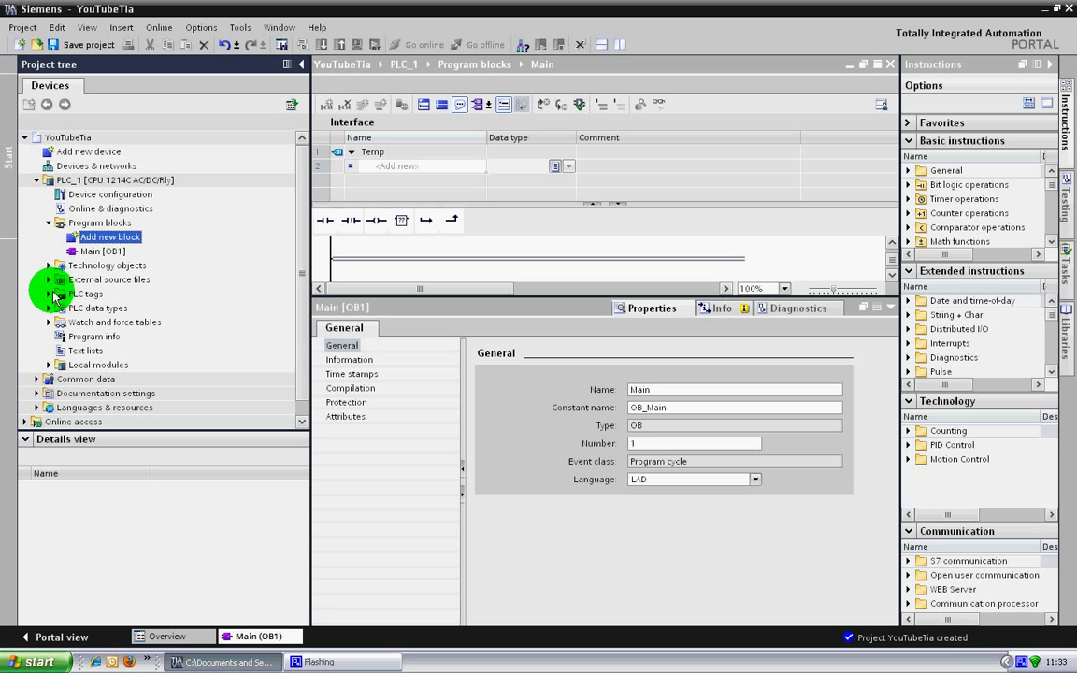
click(53, 294)
double_click(58, 352)
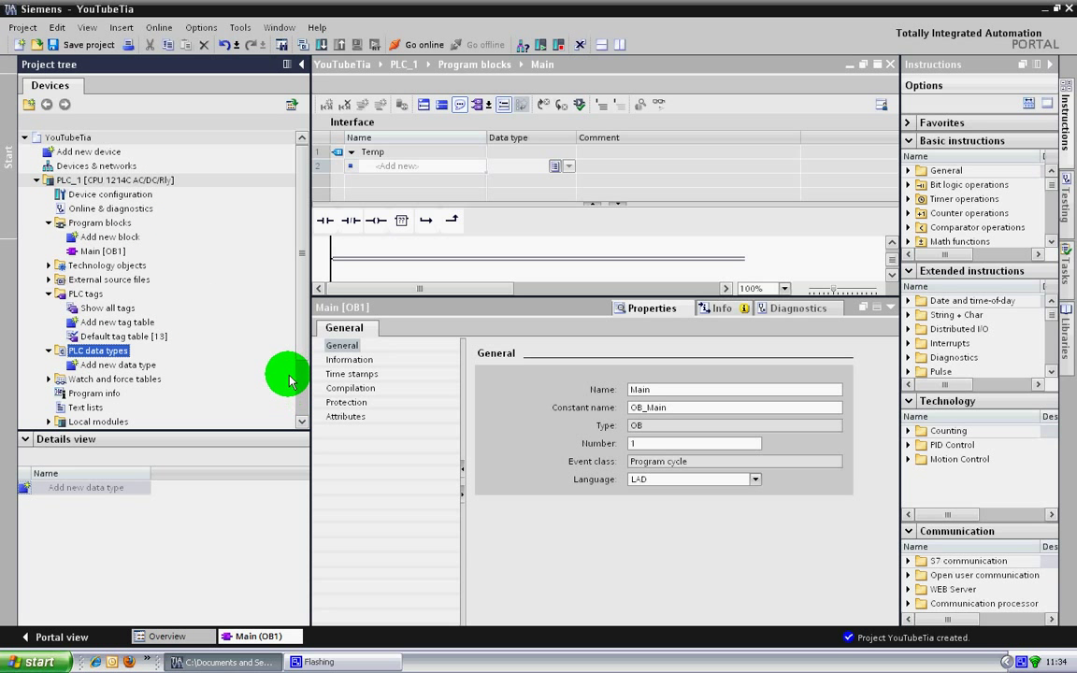
click(111, 165)
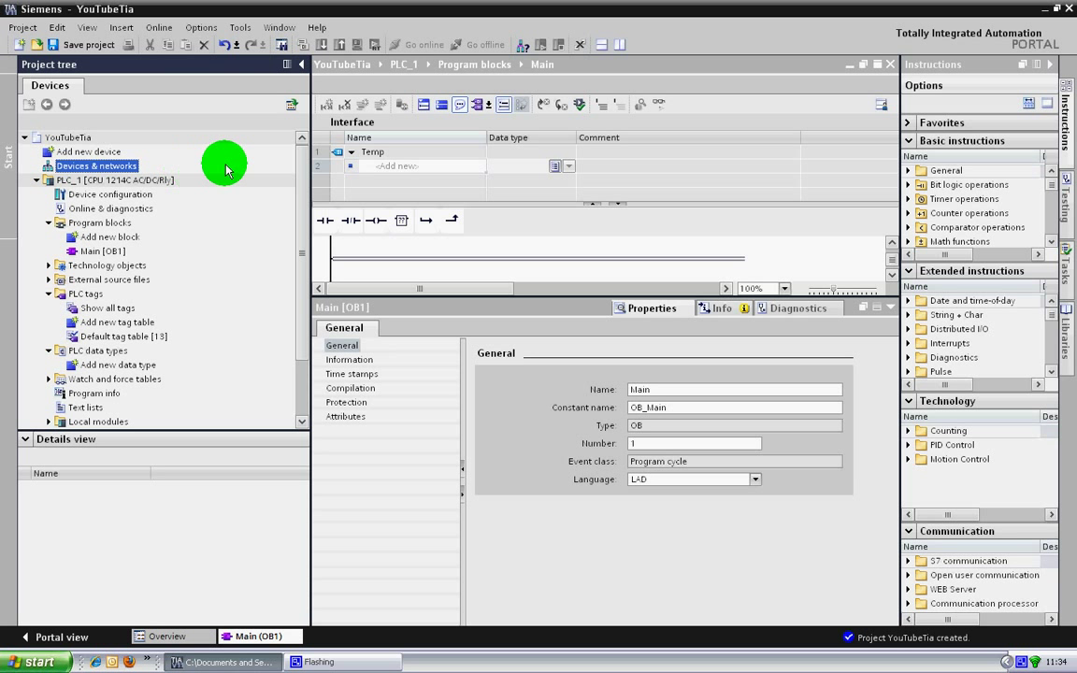
Open Devices & networks and enter PLC_1's device view from the network view
double_click(120, 168)
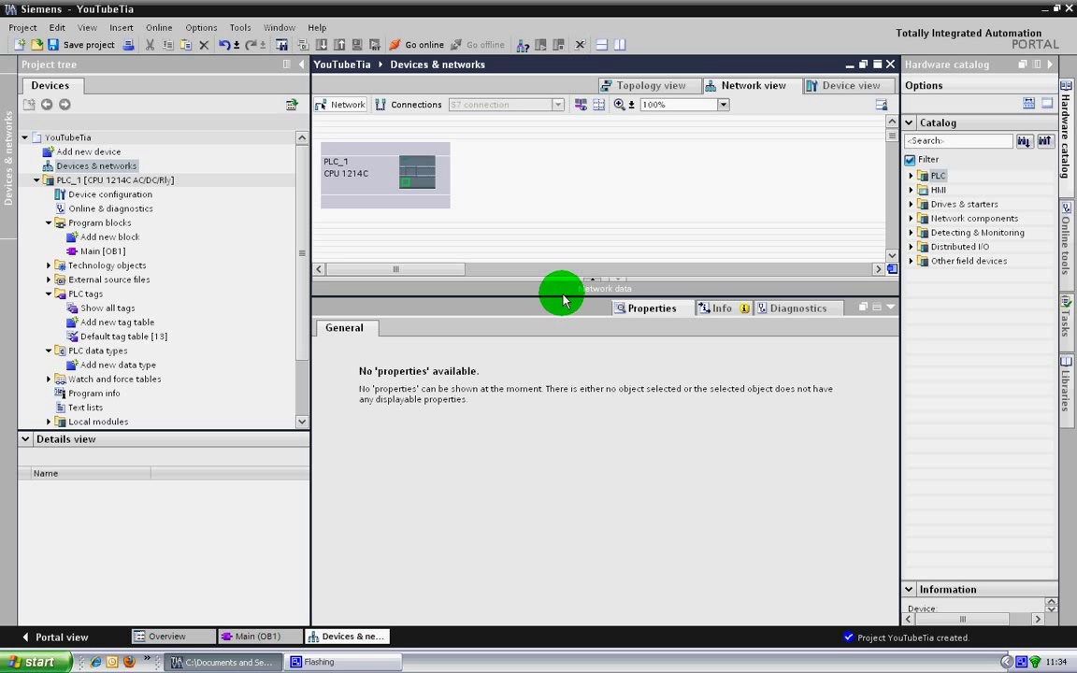
drag(564, 302, 580, 513)
click(429, 168)
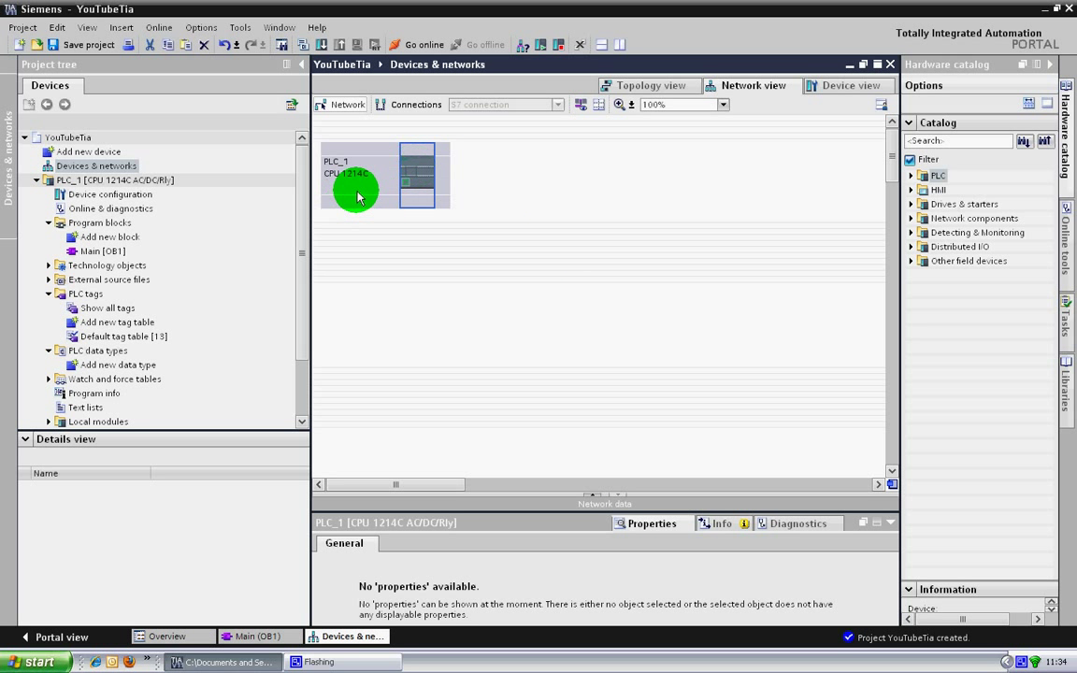
double_click(421, 183)
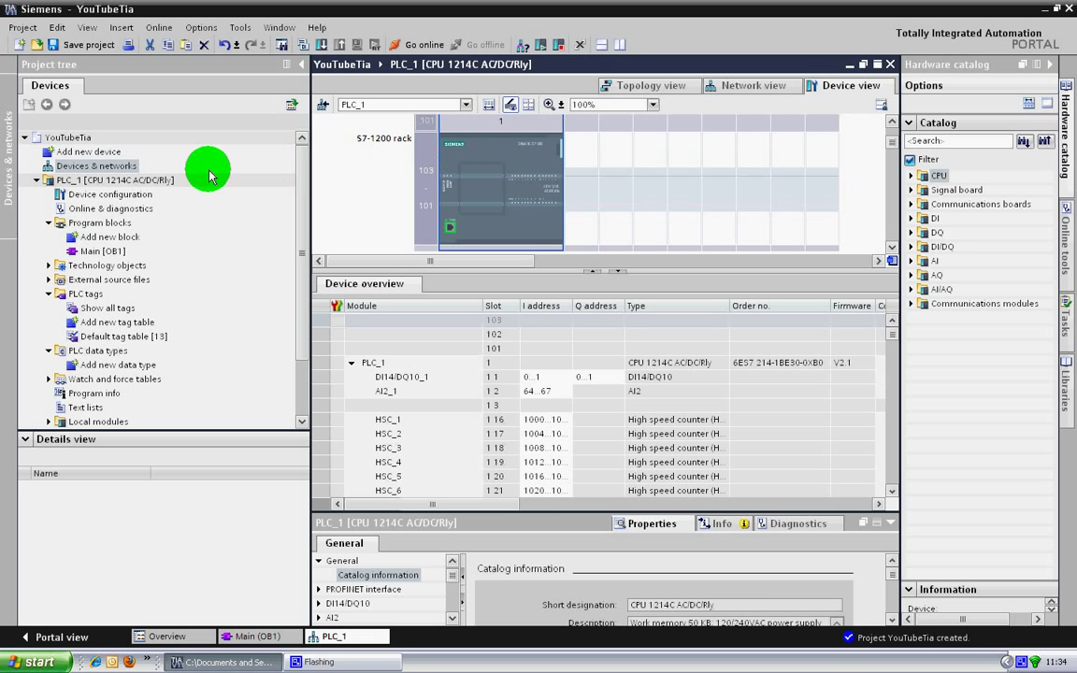
Resize the rack and Device overview panes and inspect the module table, selecting AI2_1
drag(648, 273, 646, 312)
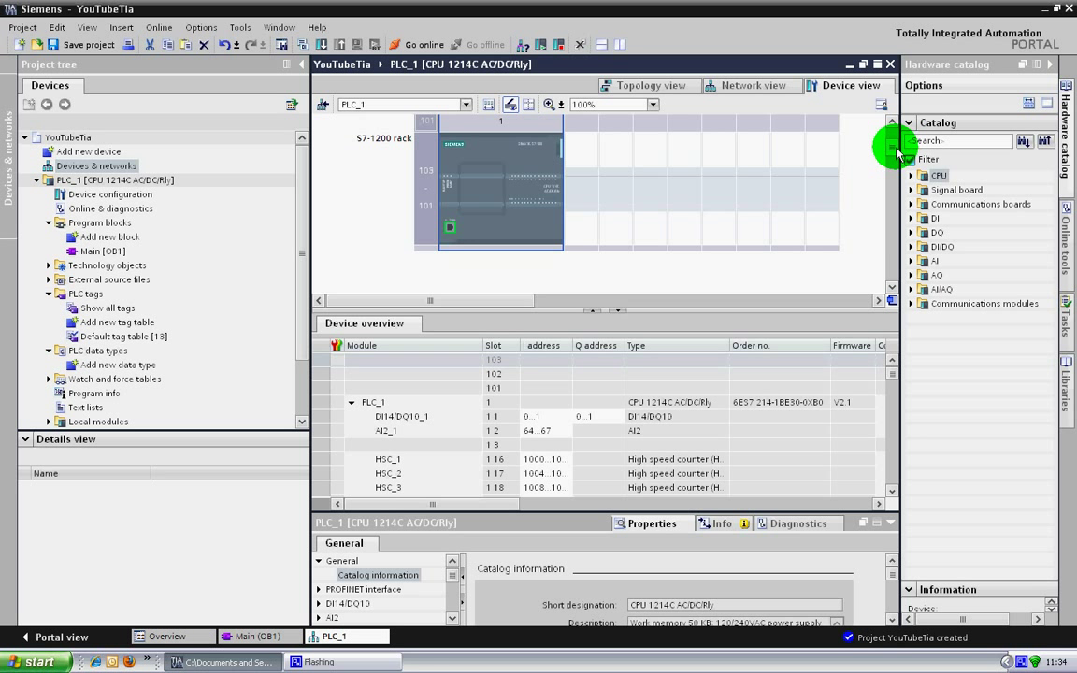
scroll(895, 153, down, 1)
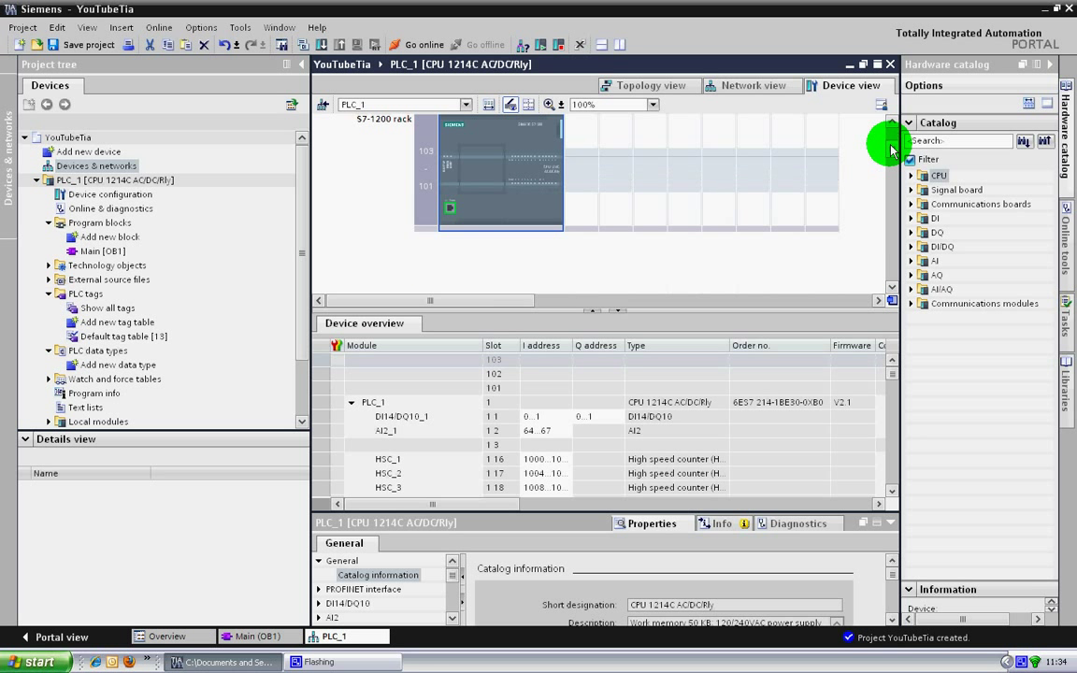
scroll(890, 140, up, 1)
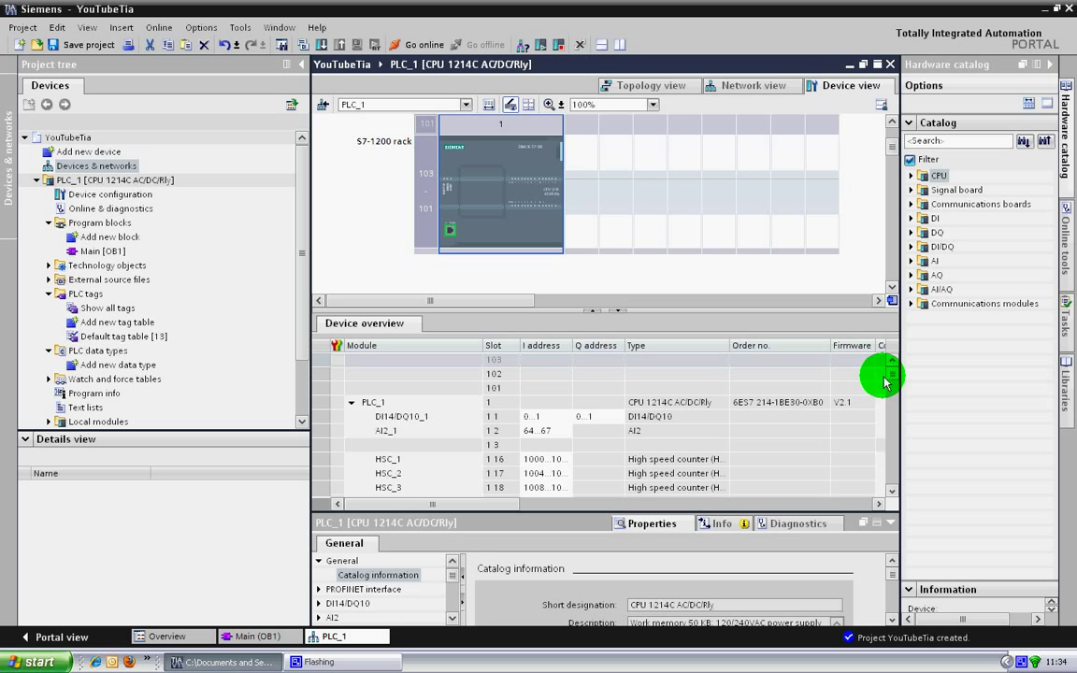
drag(805, 312, 805, 276)
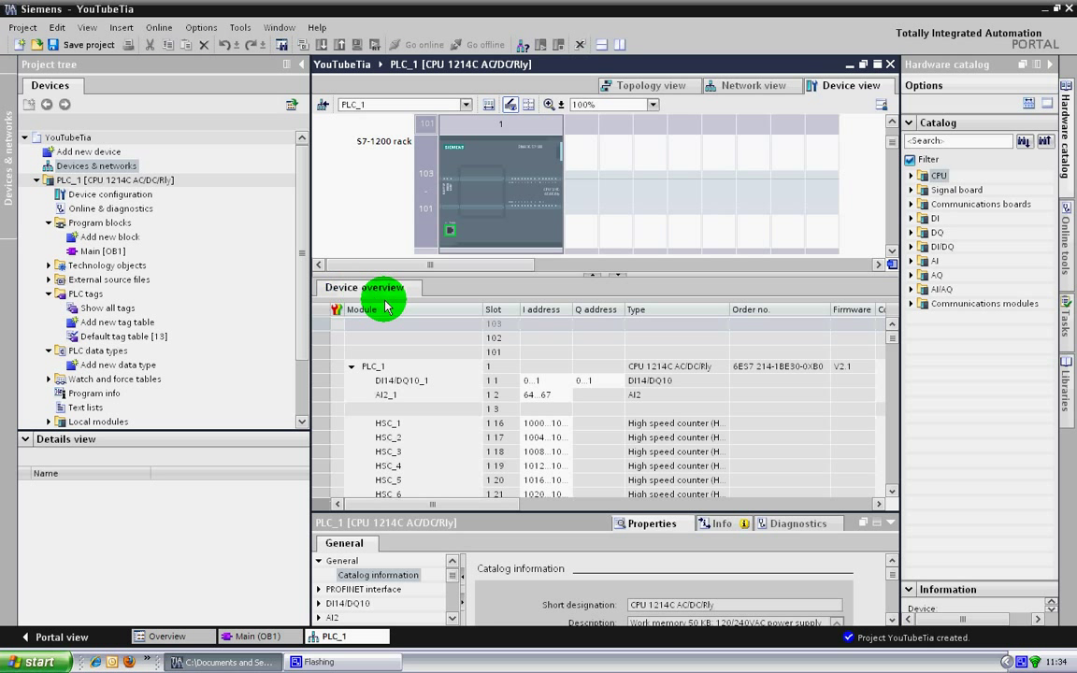
click(417, 397)
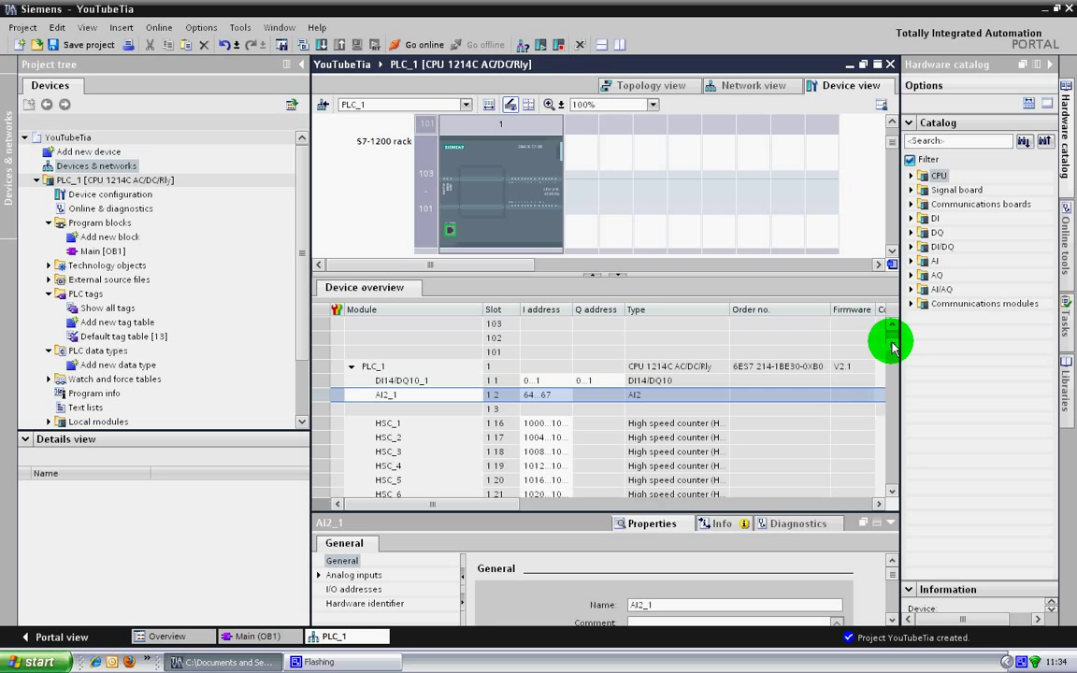
scroll(893, 348, down, 1)
Widen the Q address column and auto-fit the I address column in the device overview
click(890, 491)
click(890, 492)
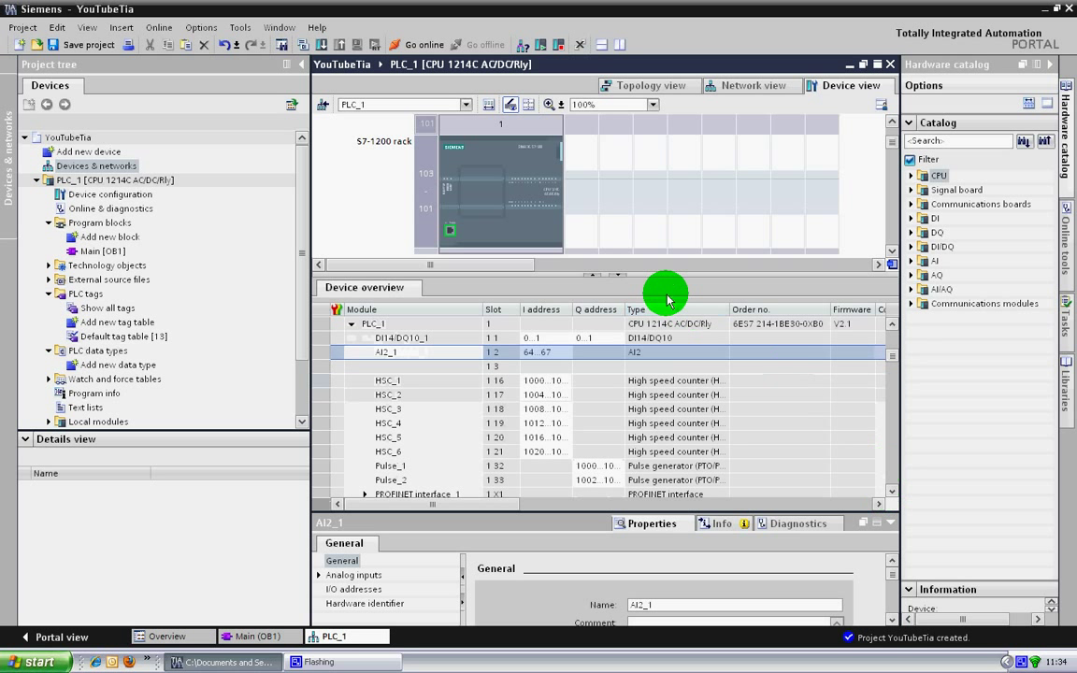
drag(624, 310, 704, 311)
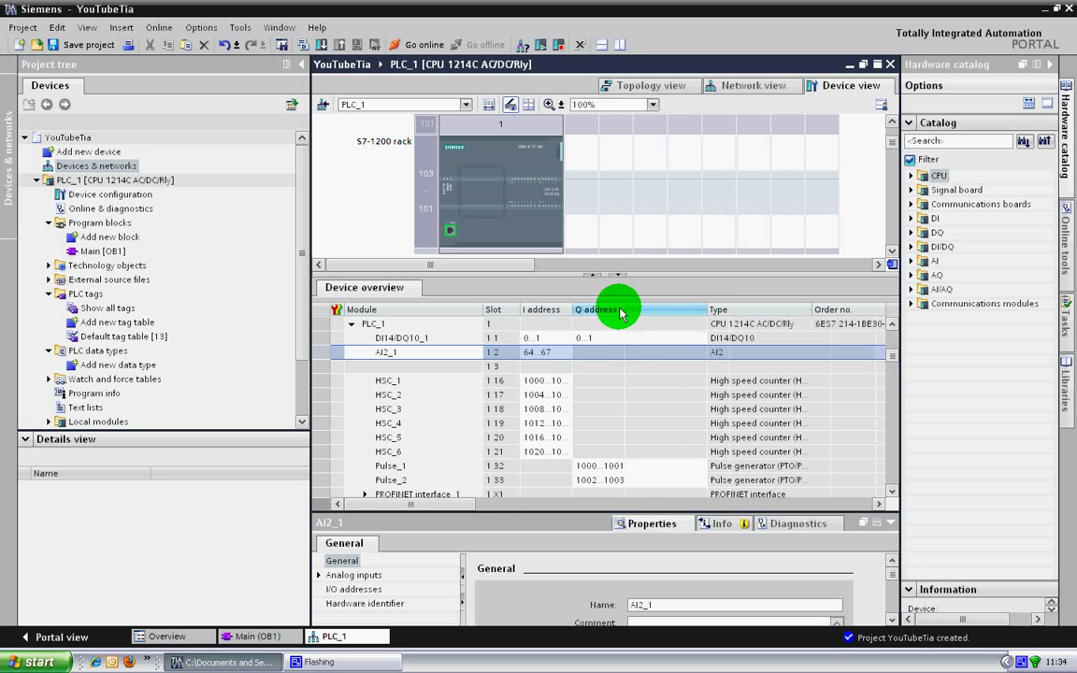
double_click(571, 310)
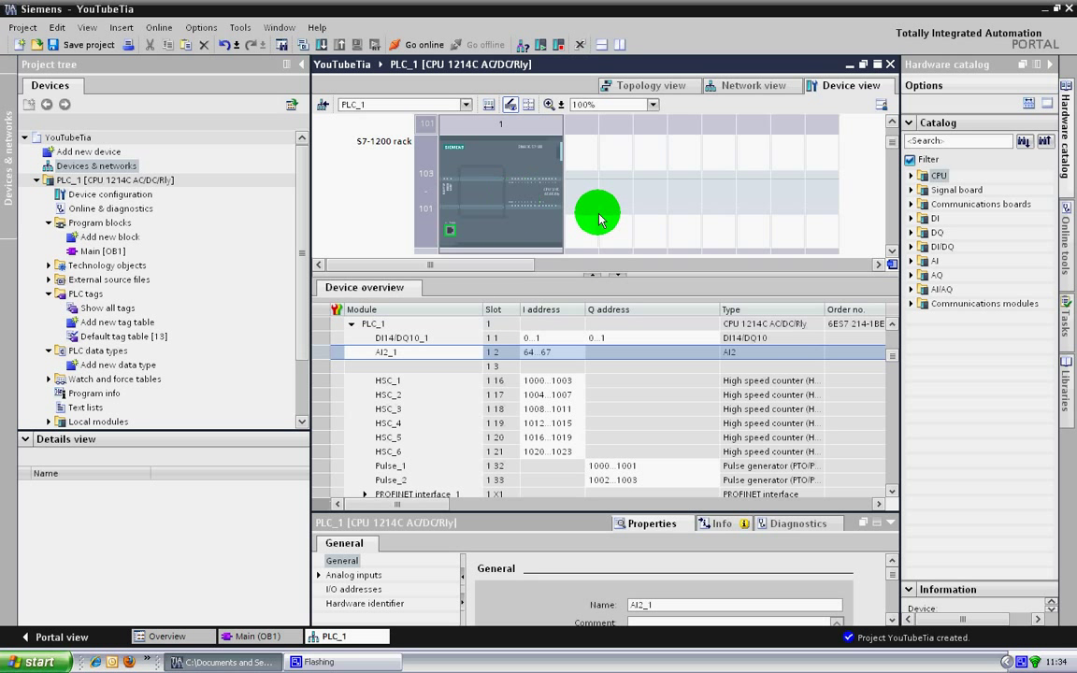
click(490, 182)
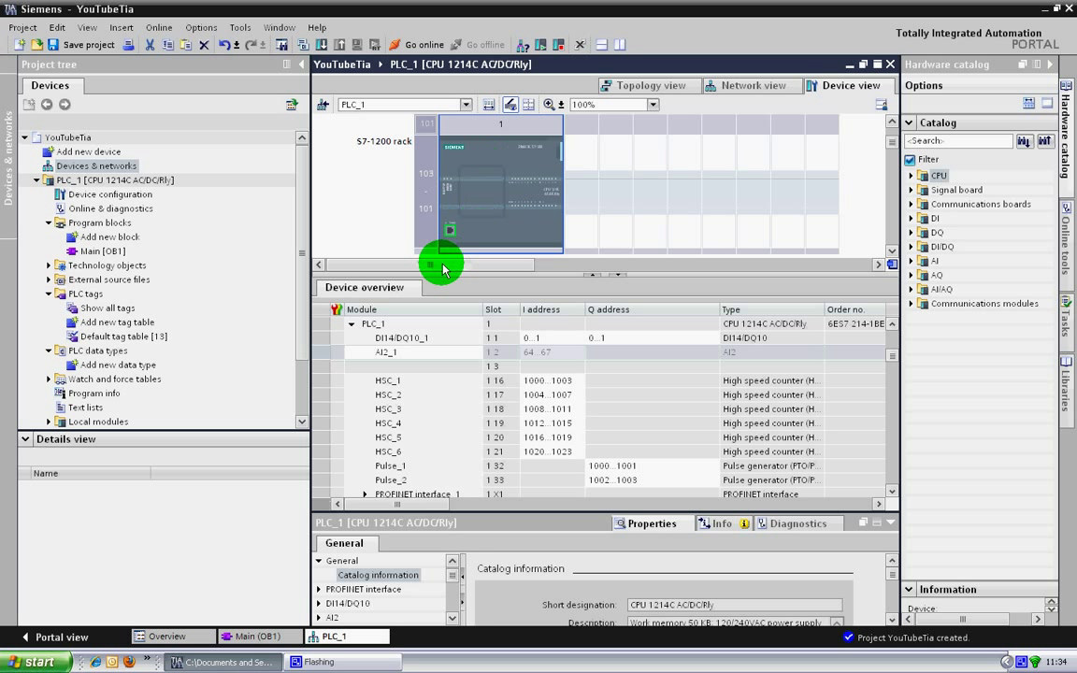
Inspect DI14/DQ10_1's name and its I and Q address cells, which read 0...1
click(392, 339)
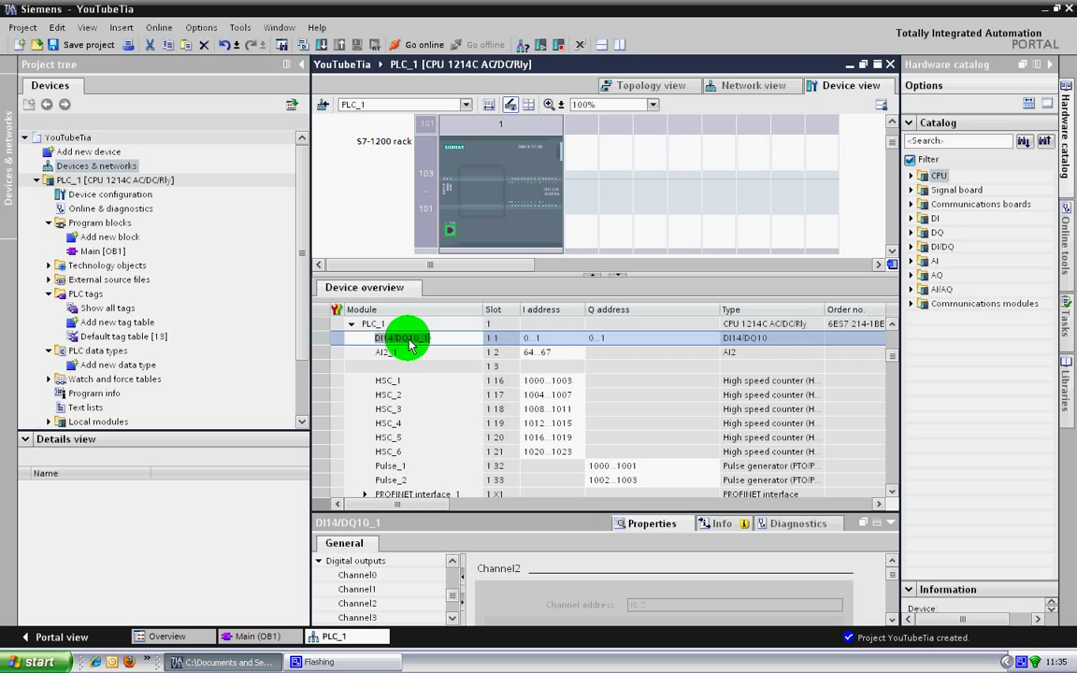
click(538, 337)
click(600, 338)
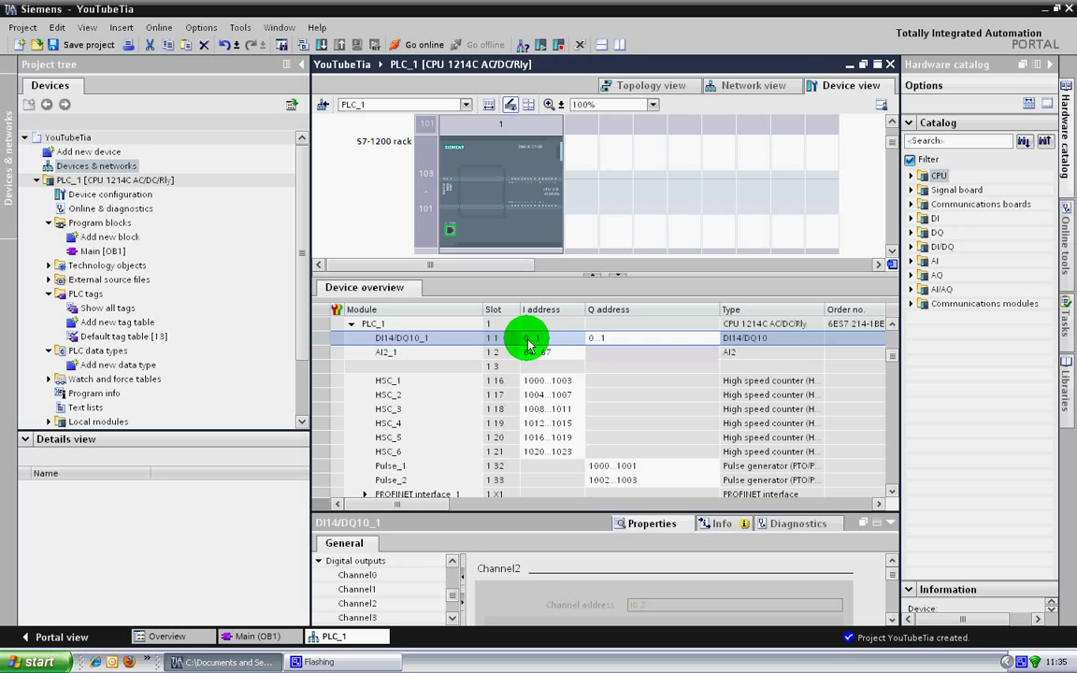
click(541, 338)
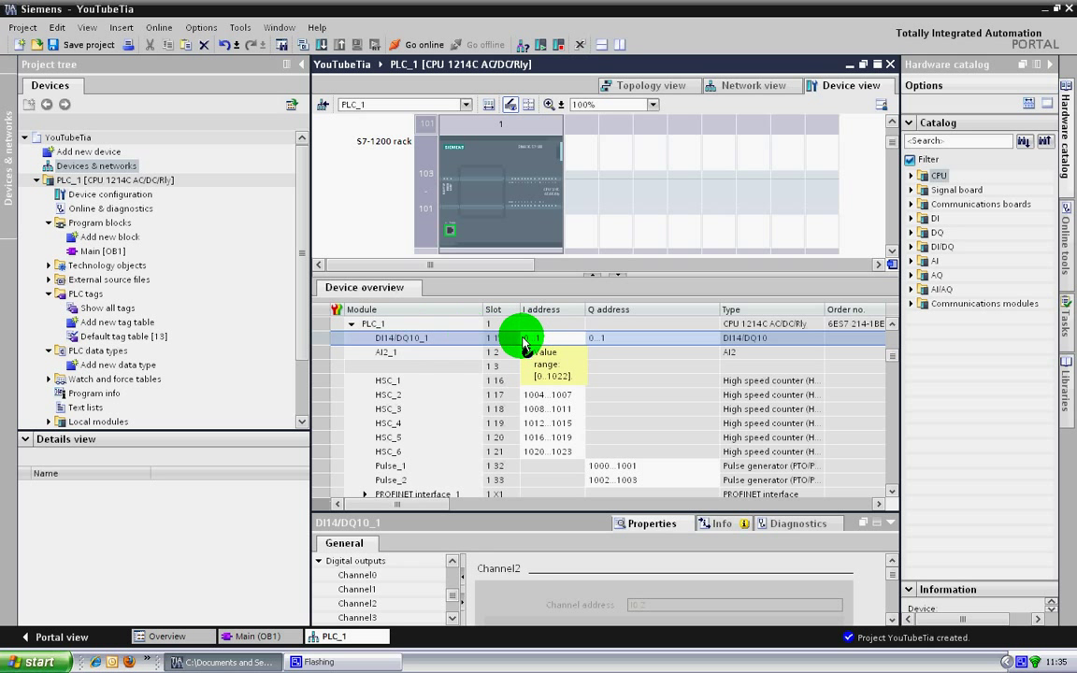
click(392, 344)
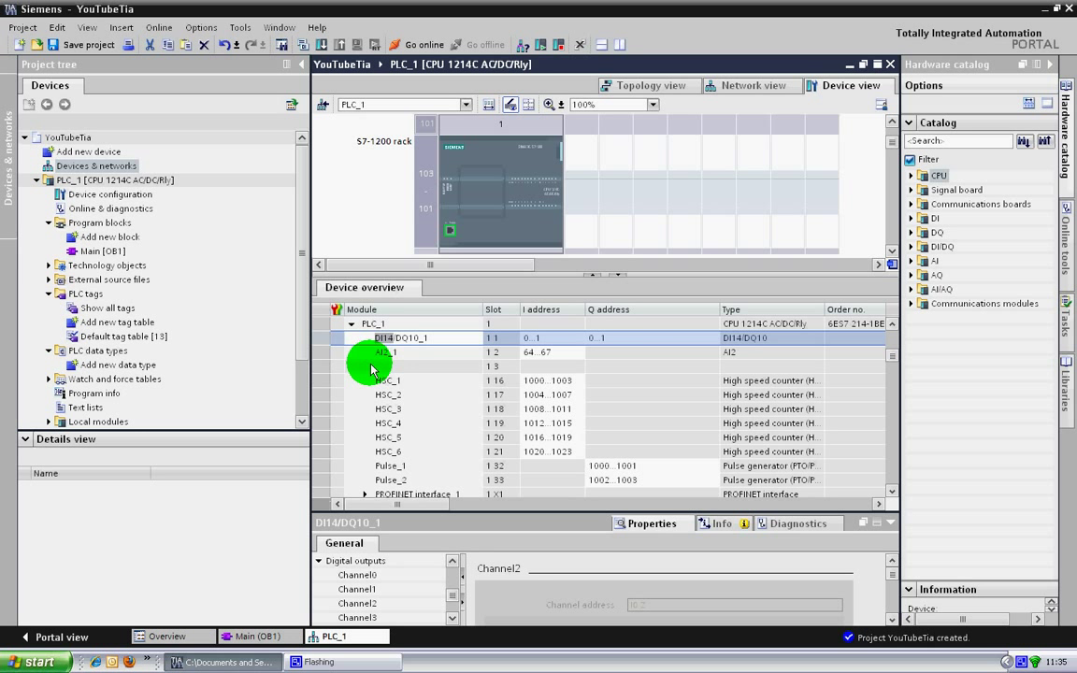
click(551, 338)
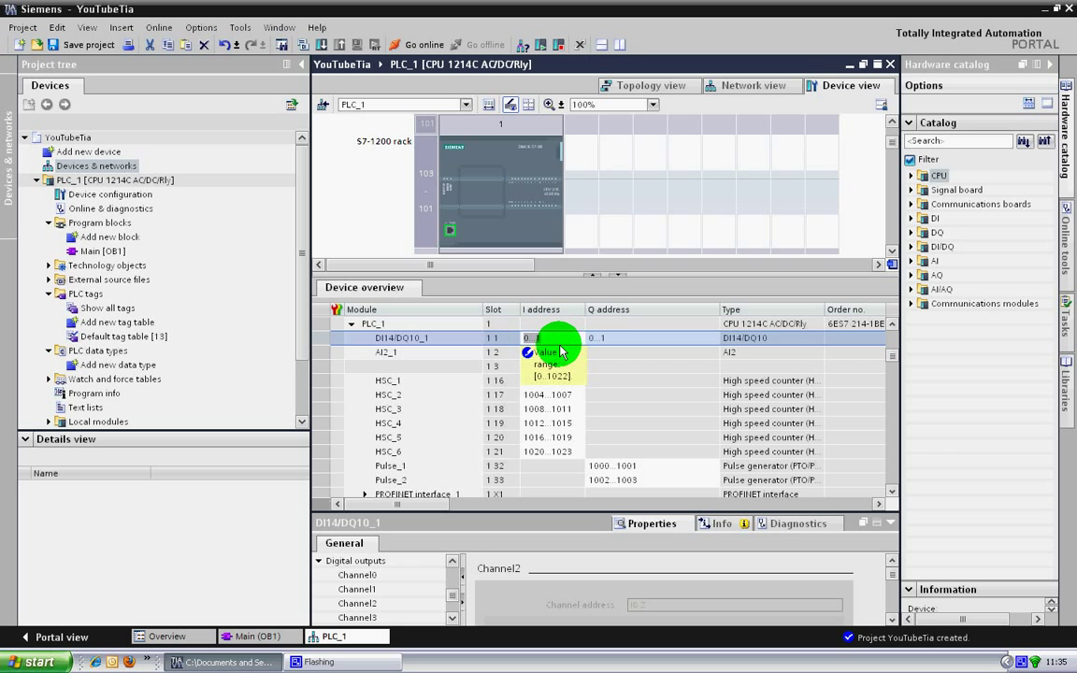
click(620, 338)
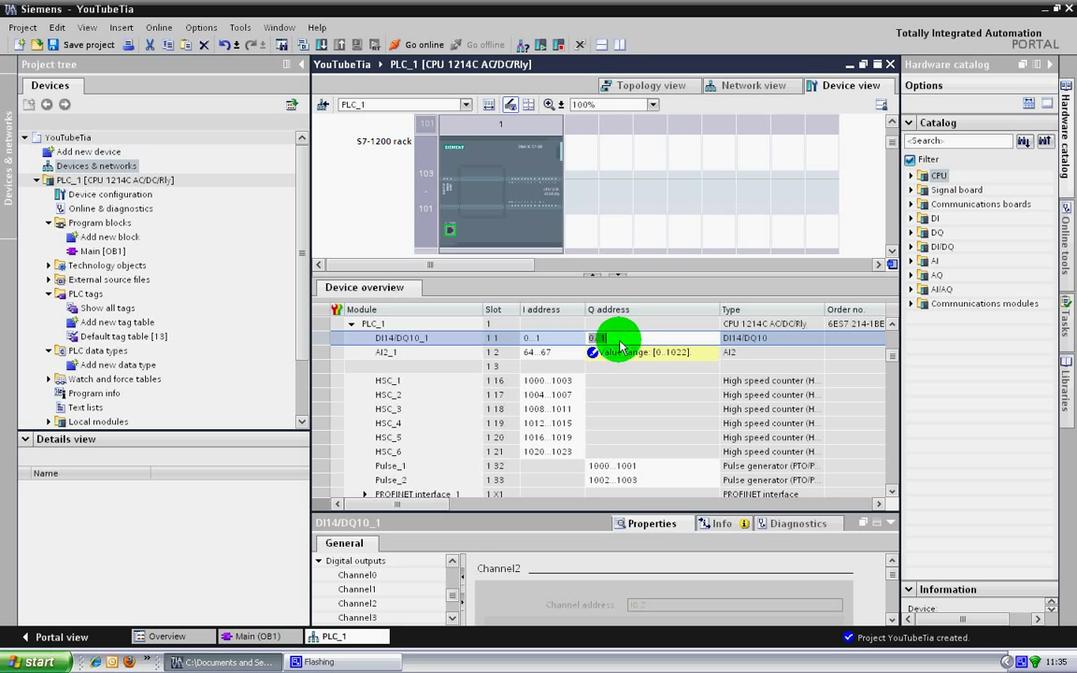
click(415, 340)
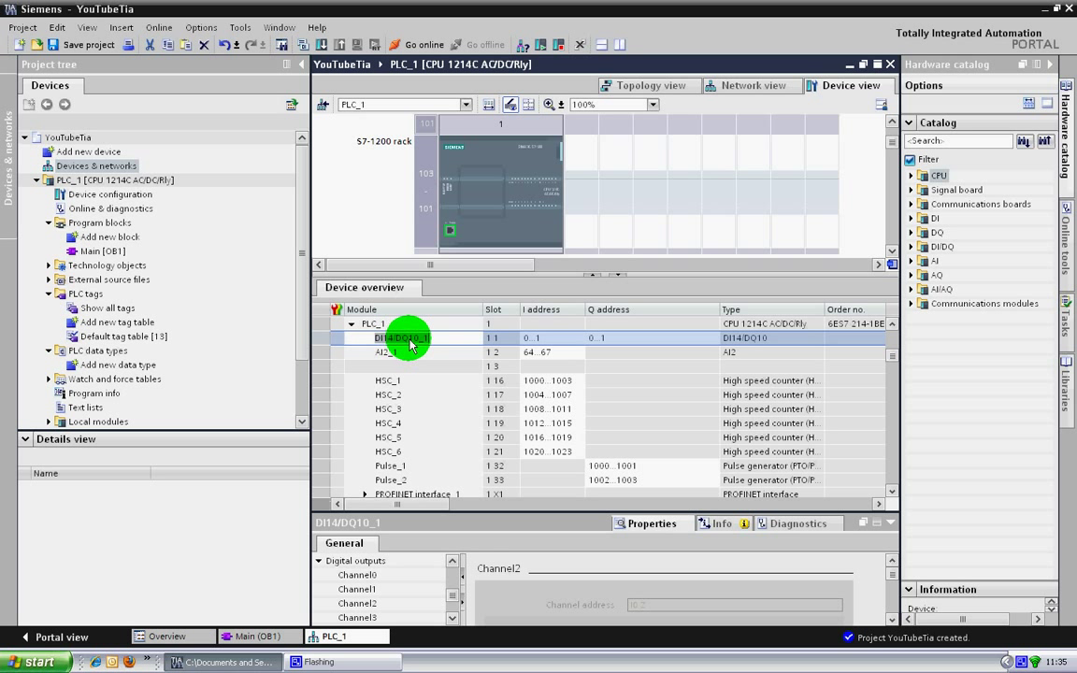
click(599, 341)
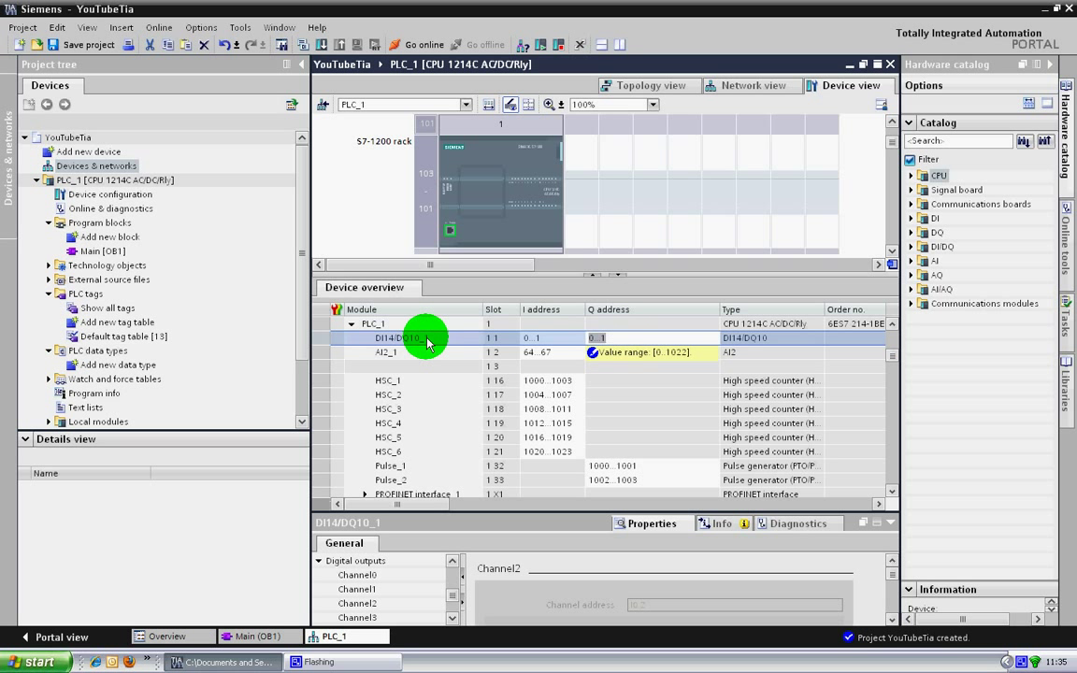
click(364, 339)
click(561, 339)
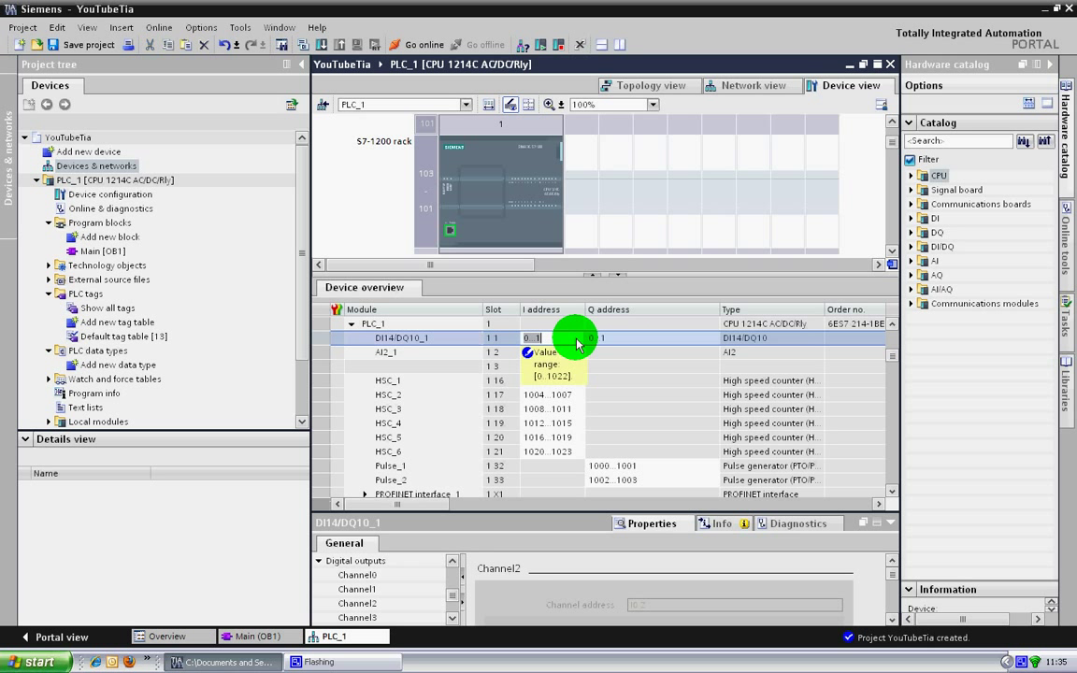
click(636, 365)
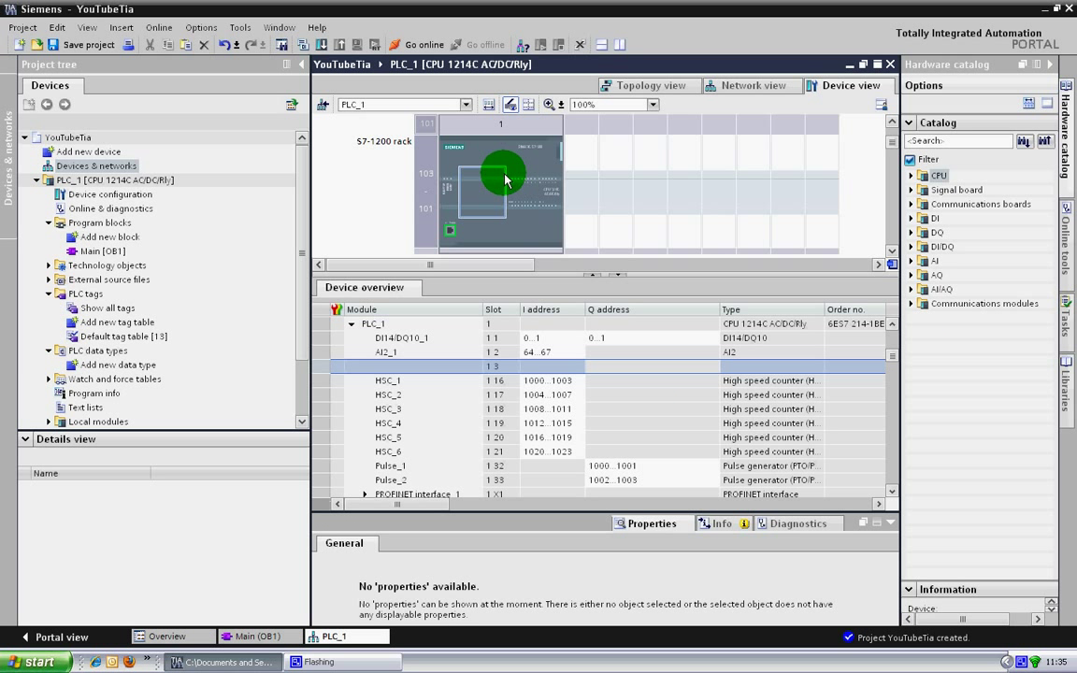
Step through the HSC_2 to HSC_6 counter rows and the Pulse_1 generator row
click(410, 395)
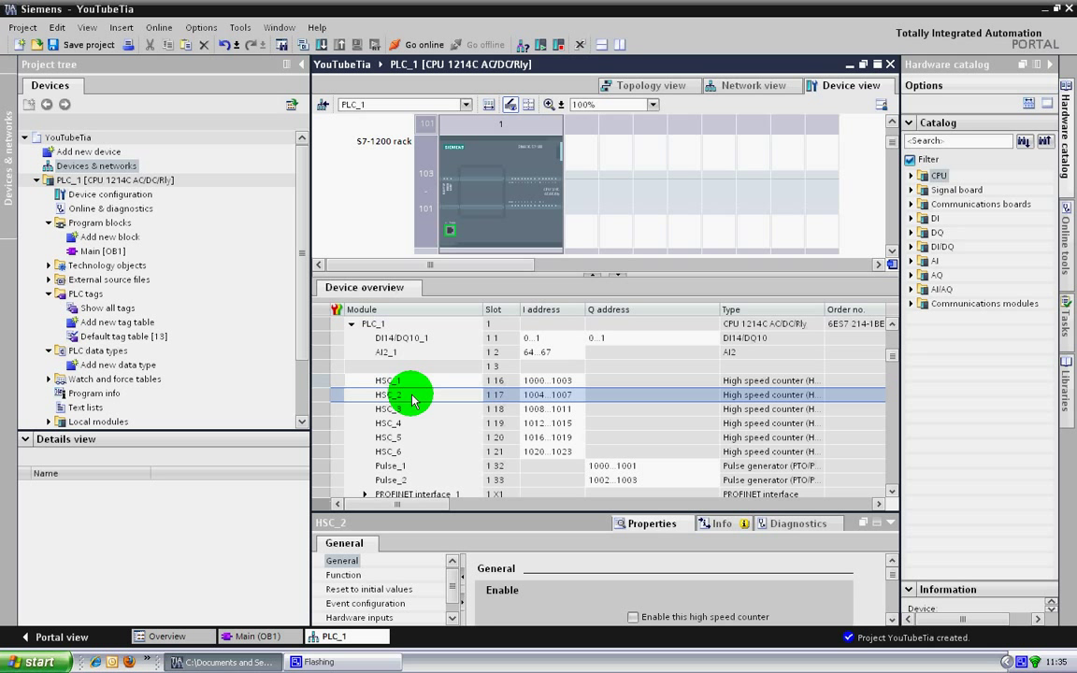
click(418, 410)
click(423, 423)
click(422, 437)
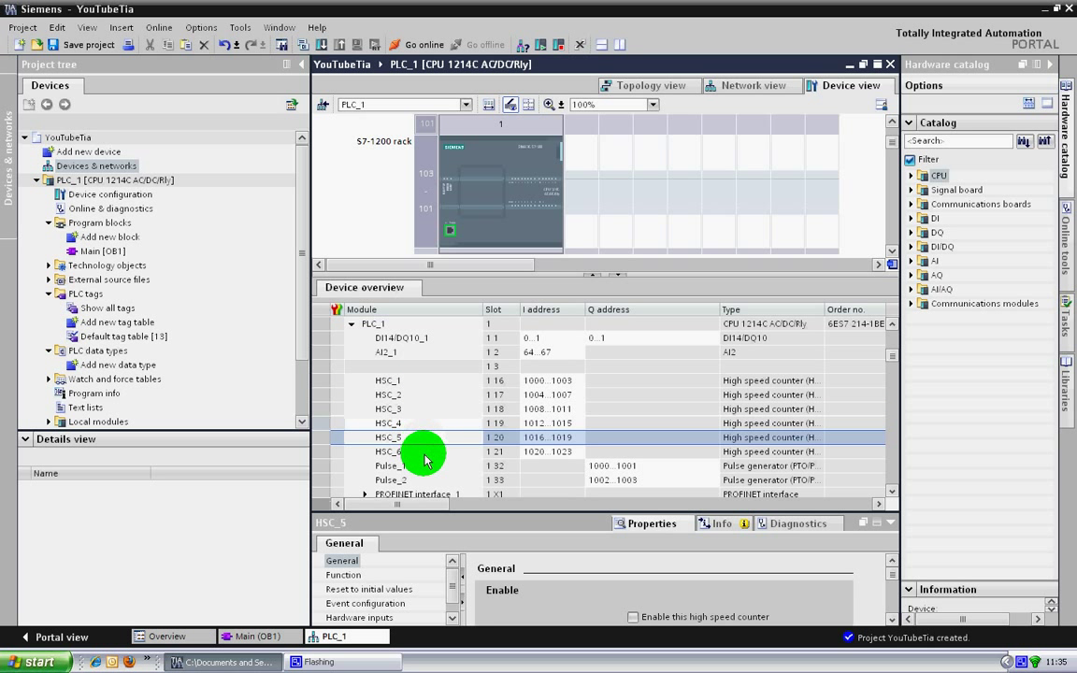
click(440, 452)
click(453, 467)
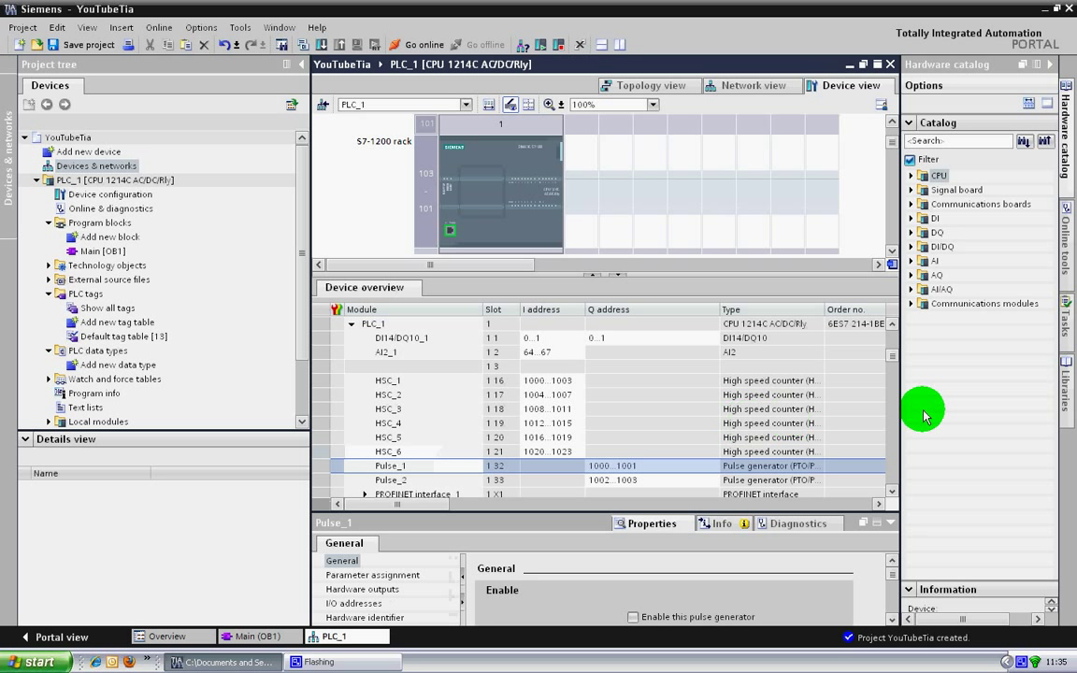
click(892, 492)
click(892, 493)
click(892, 493)
click(892, 493)
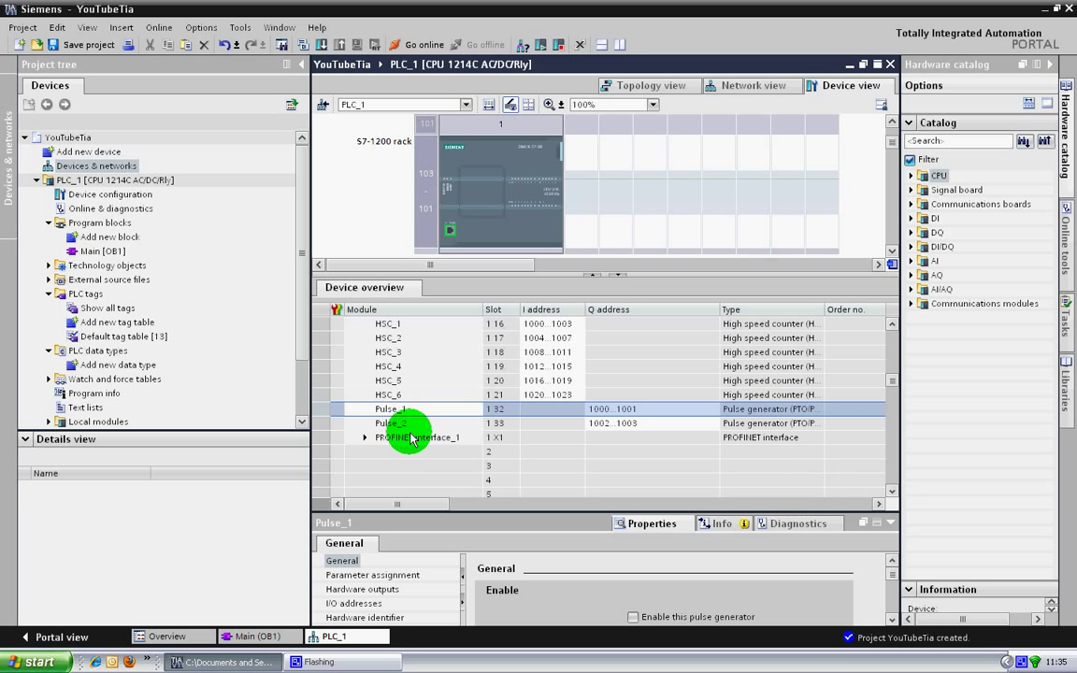
Expand PROFINET interface_1 to show Port_1 in slot 1 X1 P1, then reselect DI14/DQ10_1
click(365, 438)
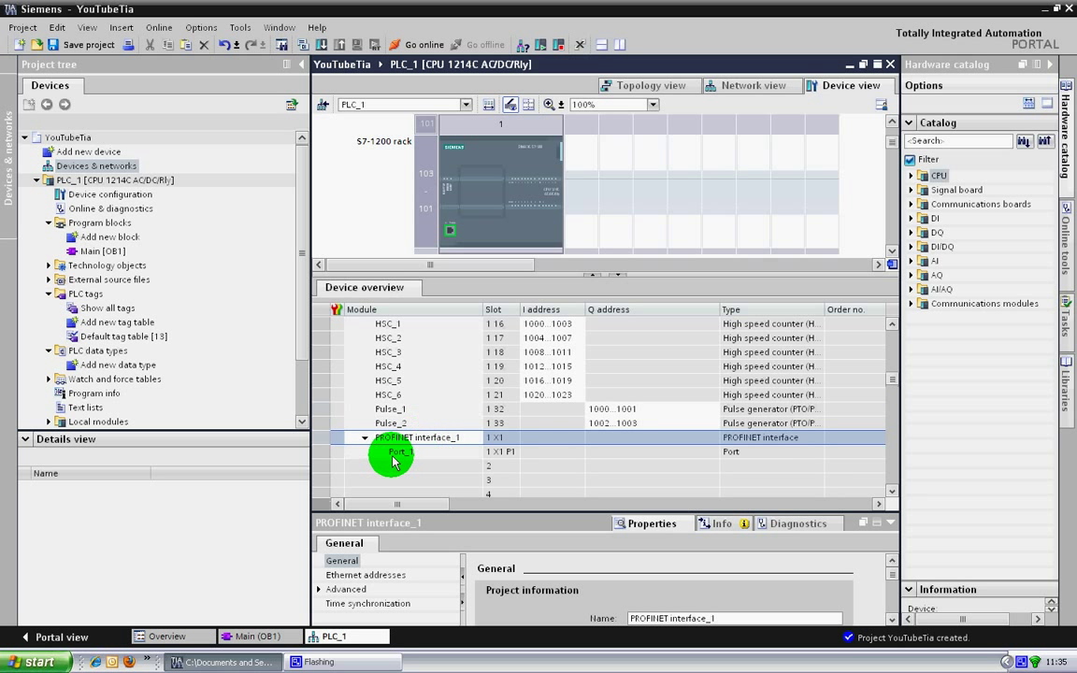
click(400, 454)
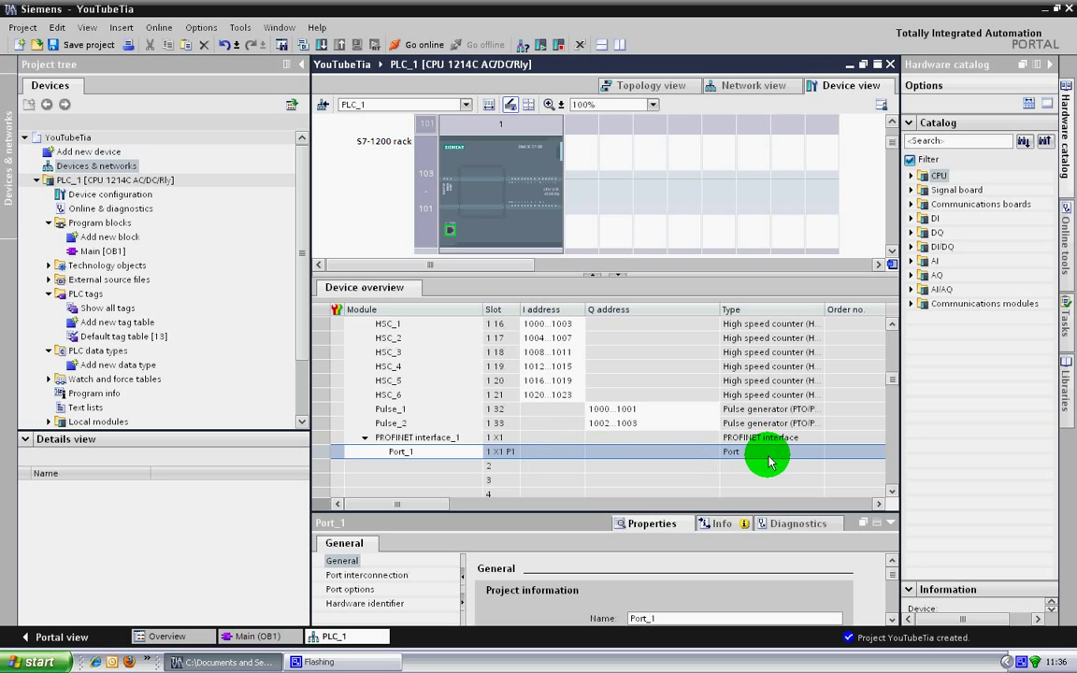
click(500, 451)
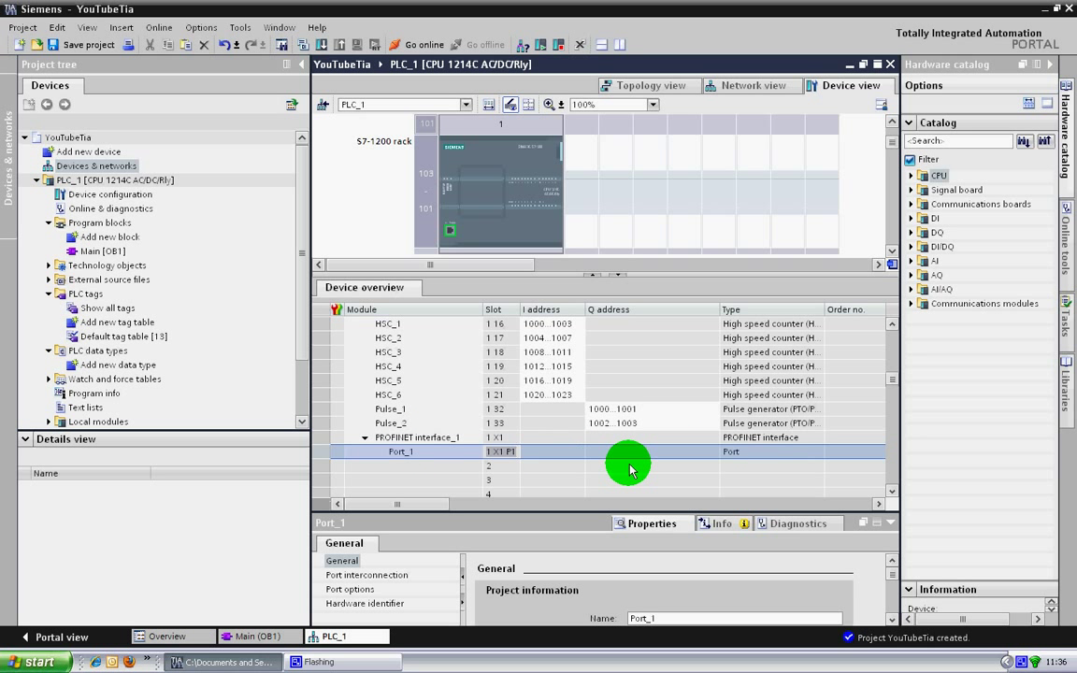
click(577, 464)
scroll(676, 413, down, 1)
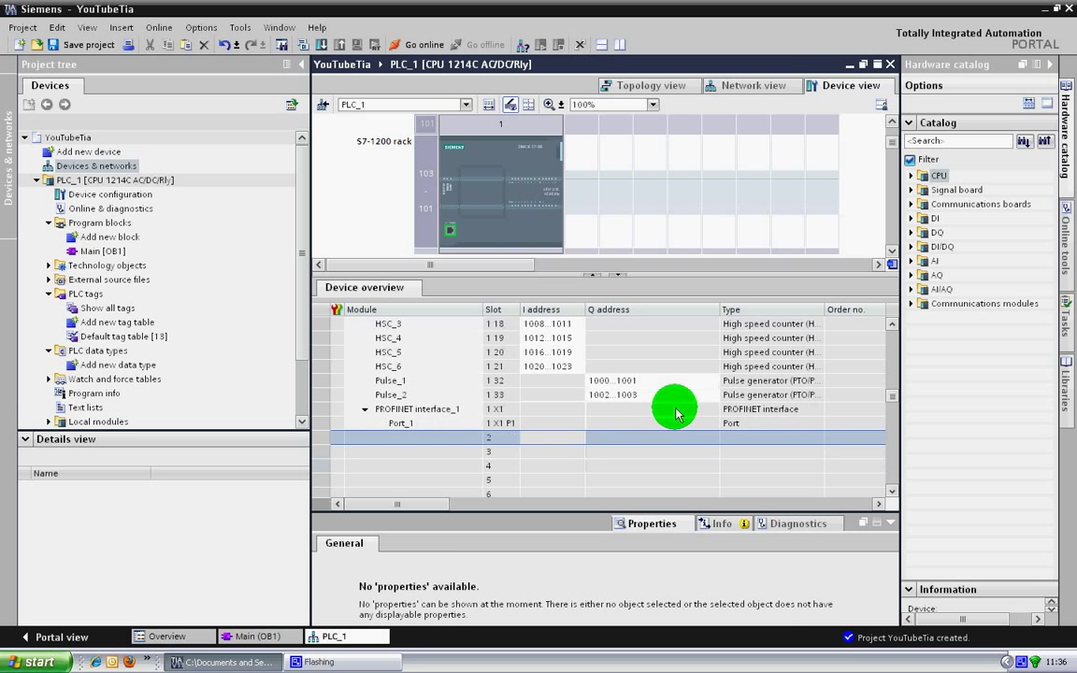
scroll(676, 413, down, 5)
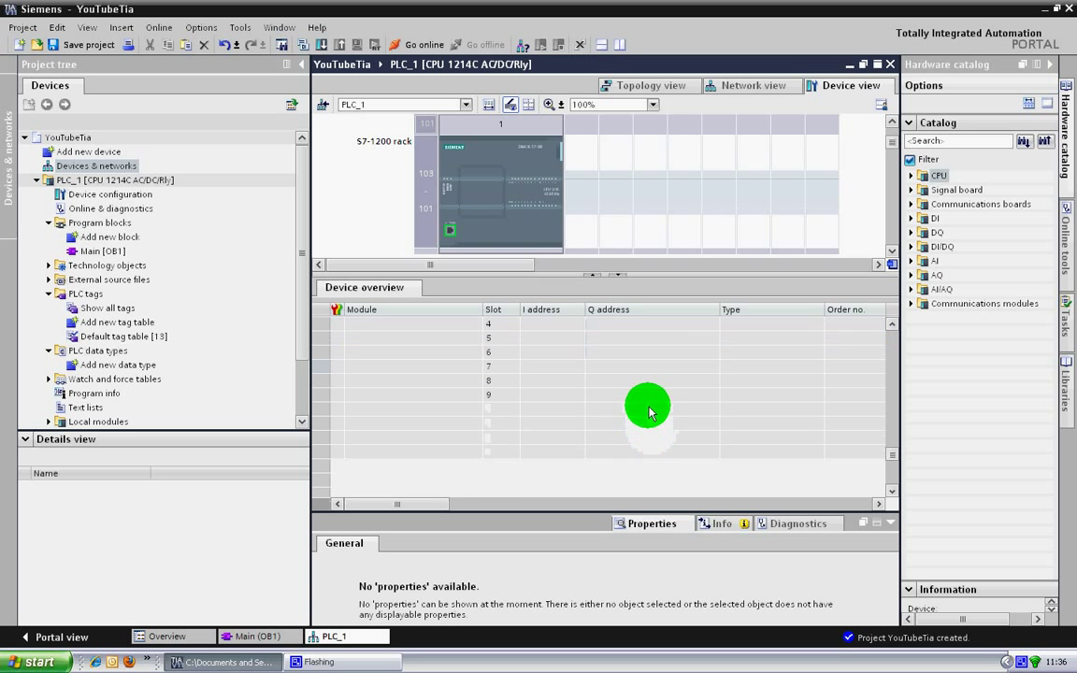
scroll(603, 355, up, 5)
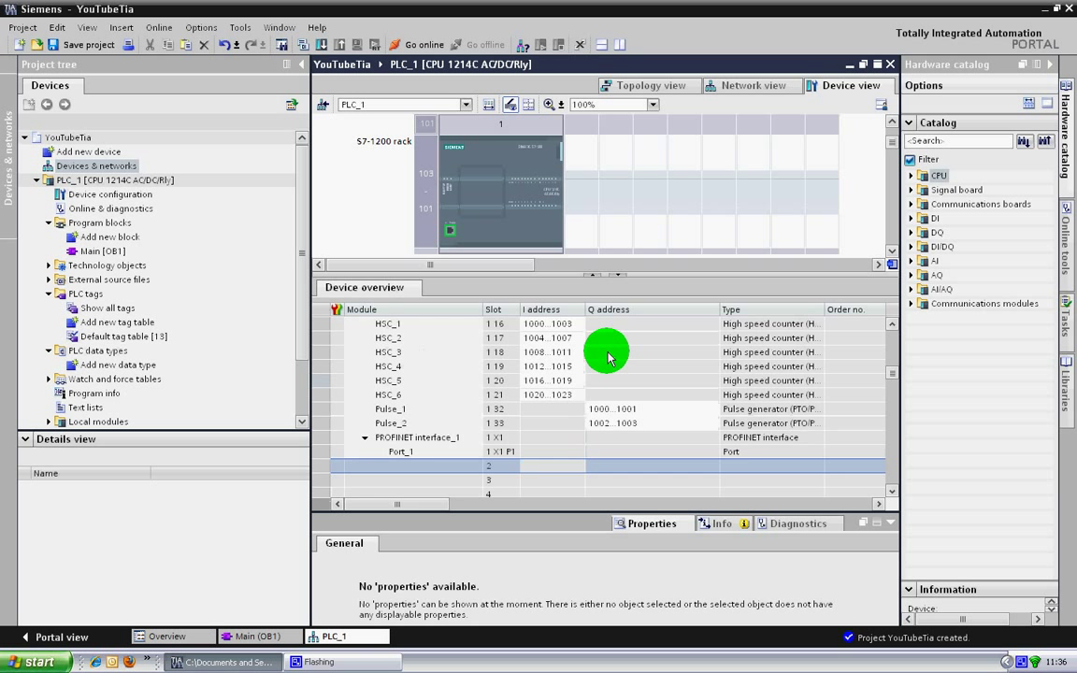
scroll(603, 354, up, 3)
click(437, 338)
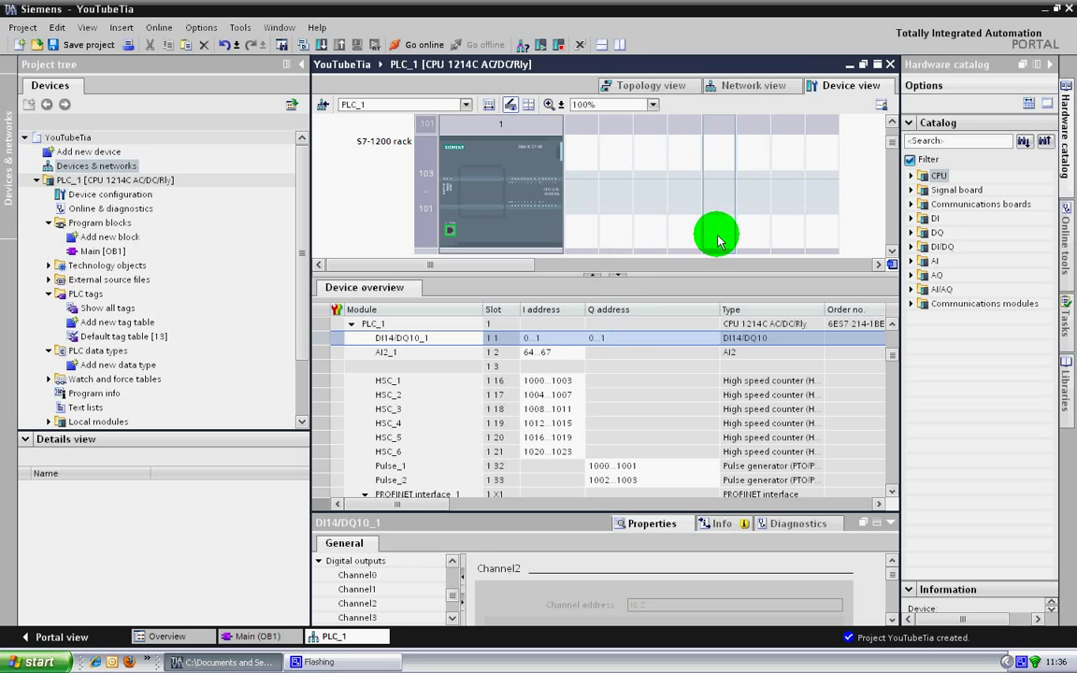
Enlarge the rack view and check empty slots 3 through 9, ending on slot 2
drag(645, 276, 642, 394)
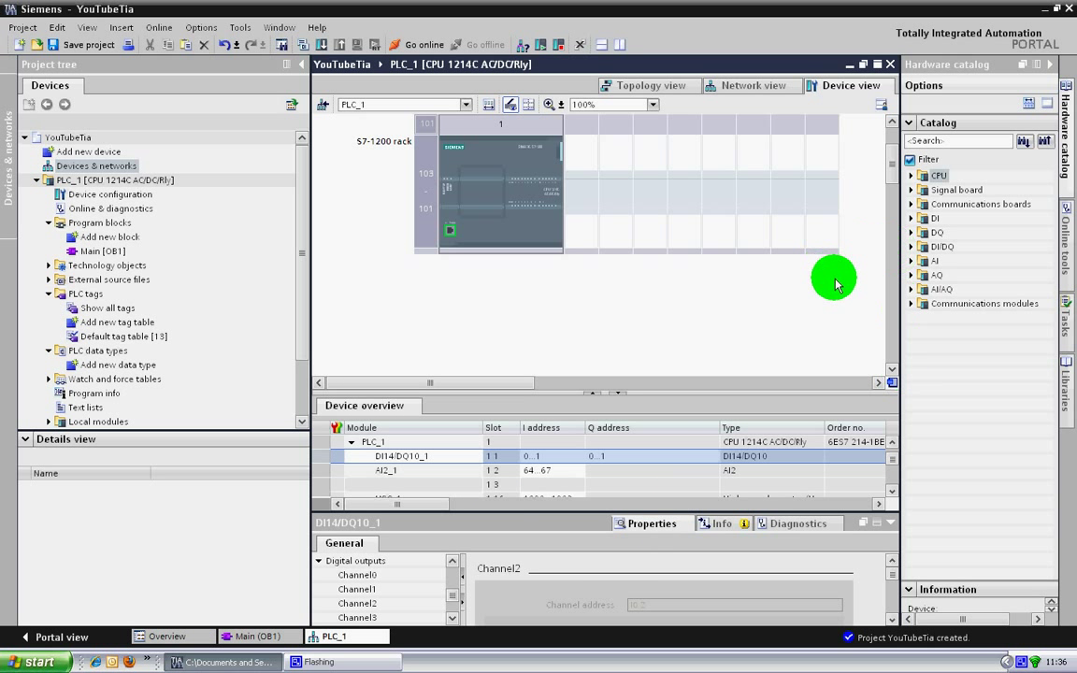
click(606, 151)
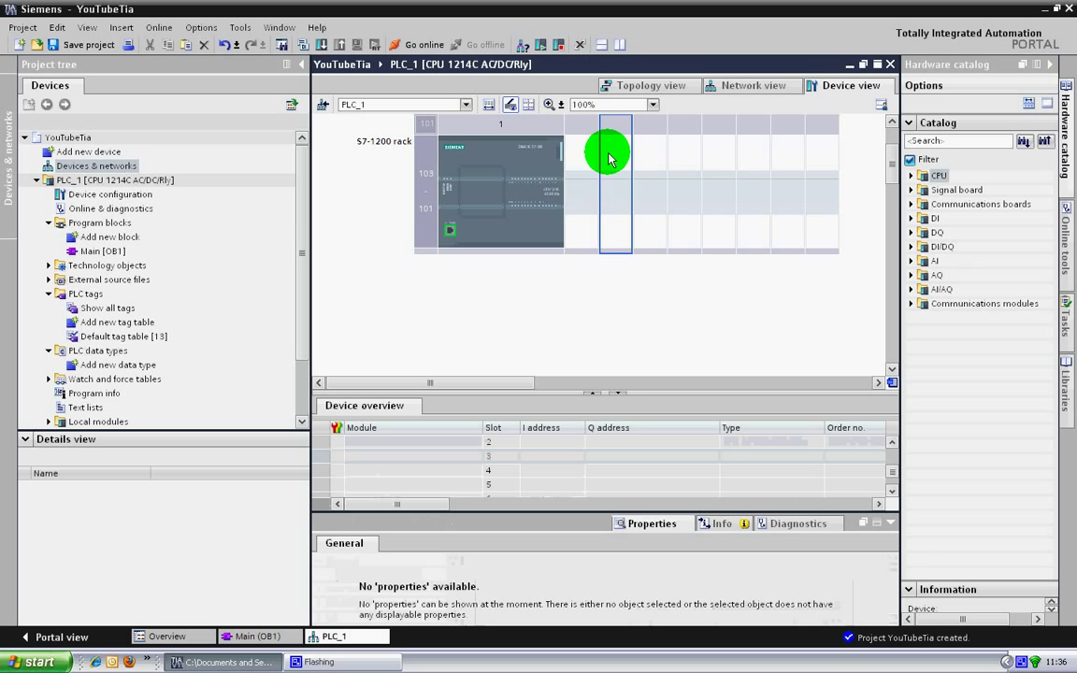
click(652, 166)
click(699, 171)
click(724, 171)
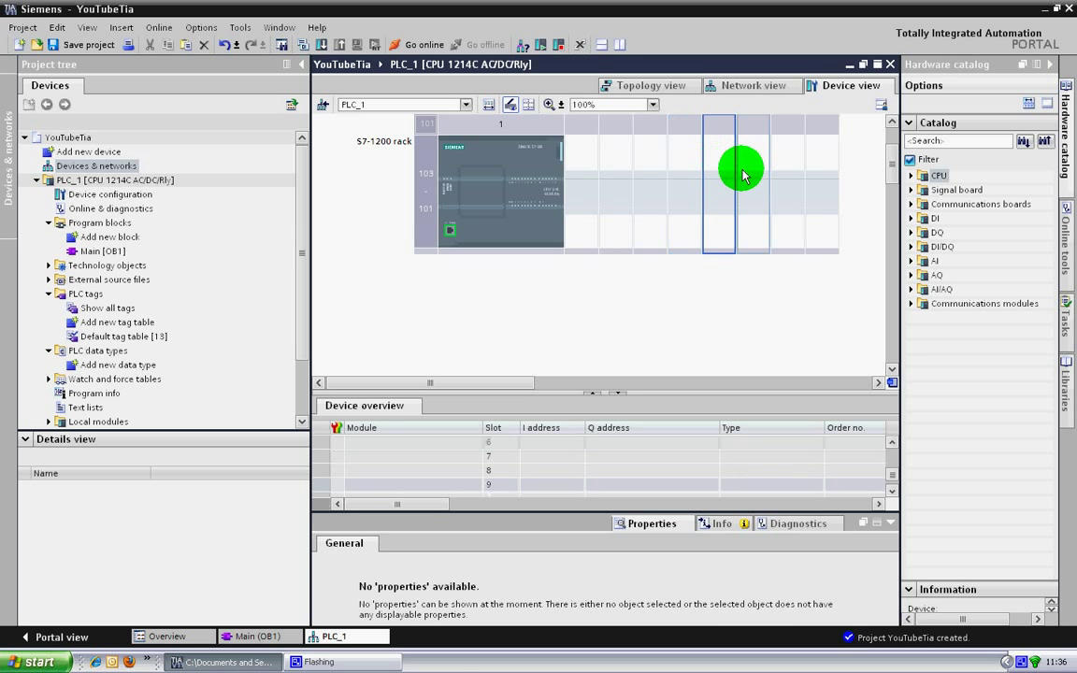
click(754, 172)
click(790, 177)
click(831, 173)
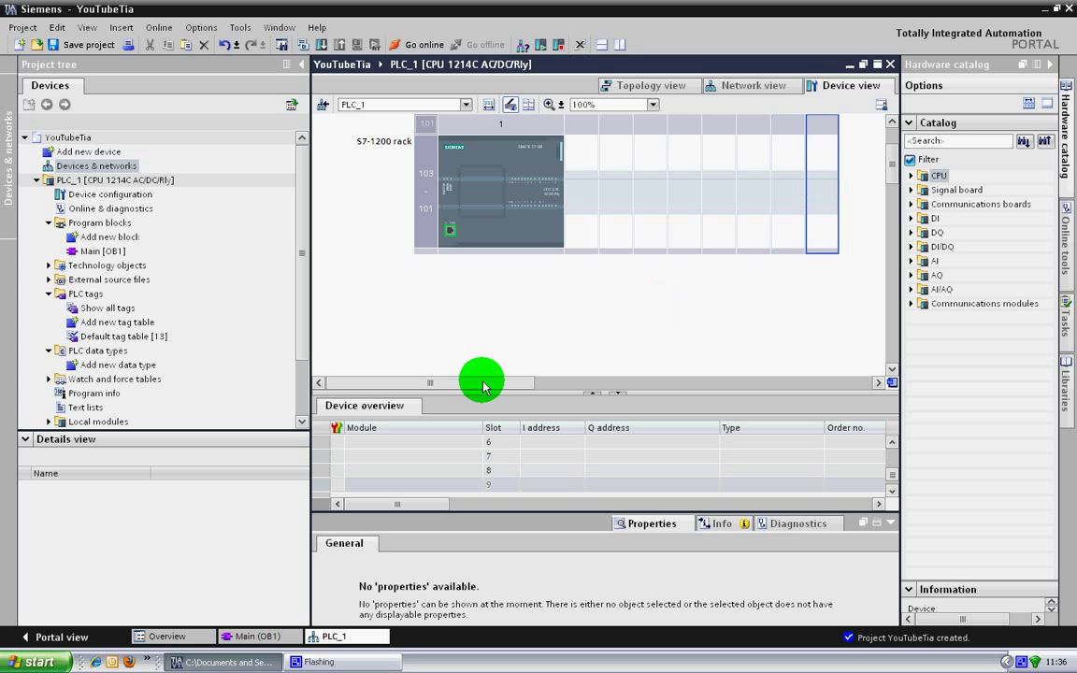
click(580, 182)
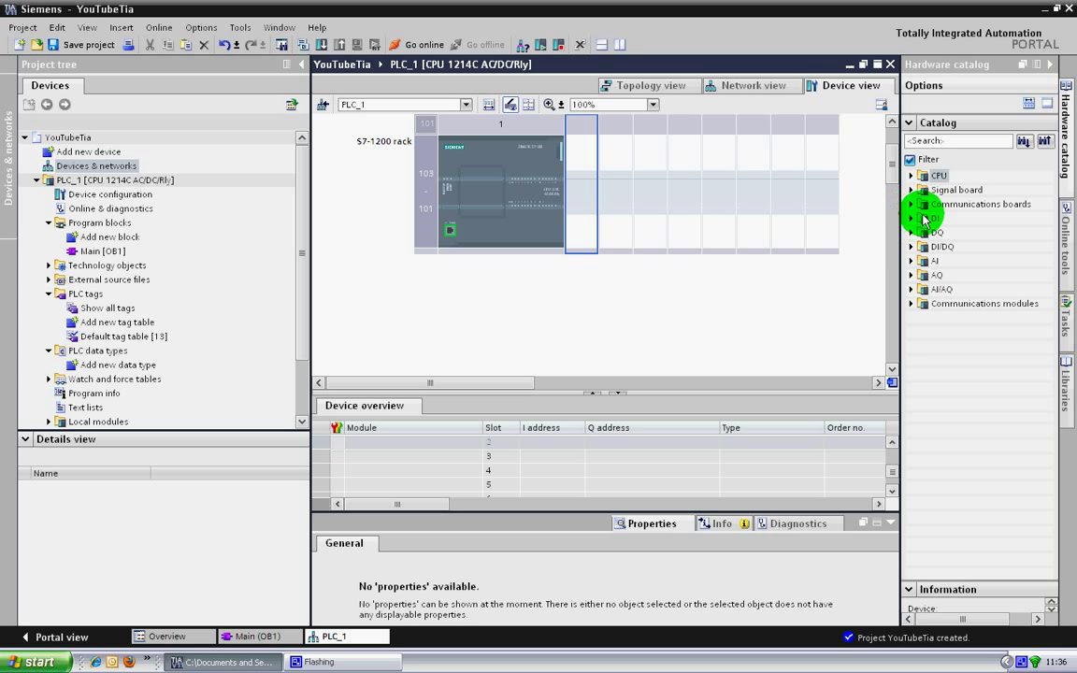
Expand the DI, DI8 x 24VDC and DI16 x 24VDC catalog entries and select 6ES7 221-1BH30-0XB0
click(912, 219)
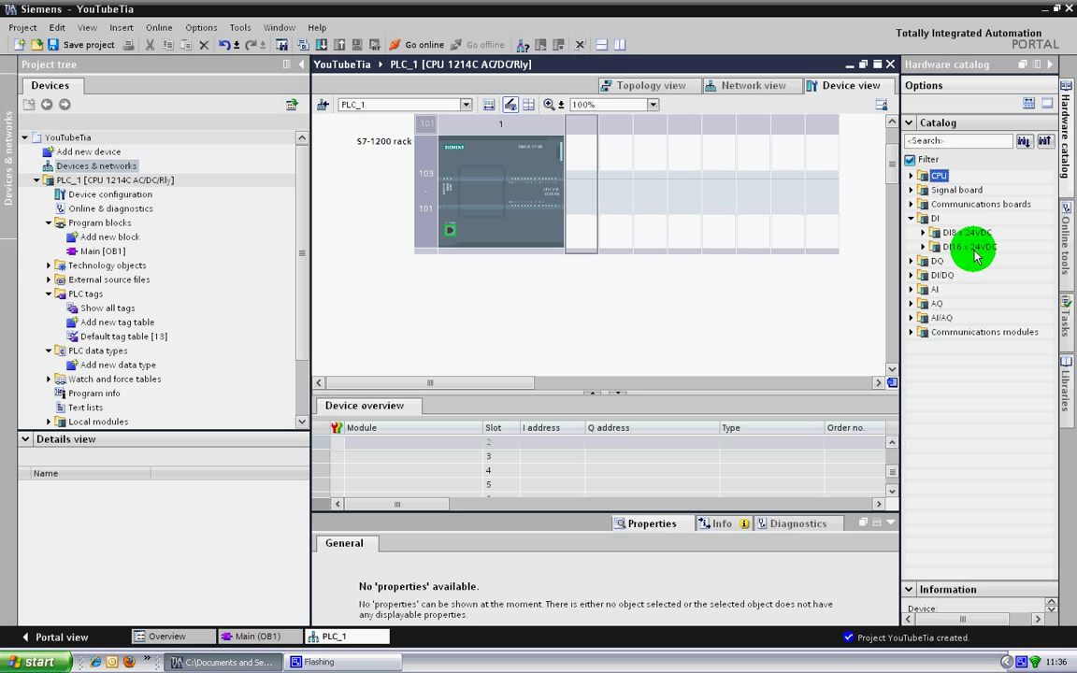
click(922, 247)
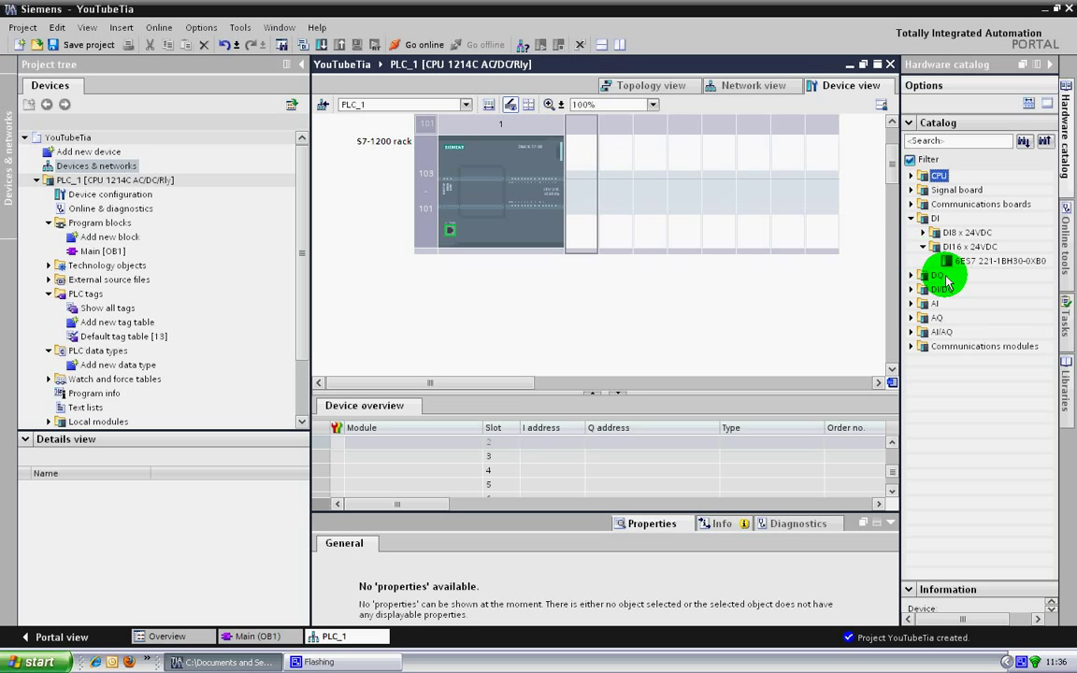
click(923, 233)
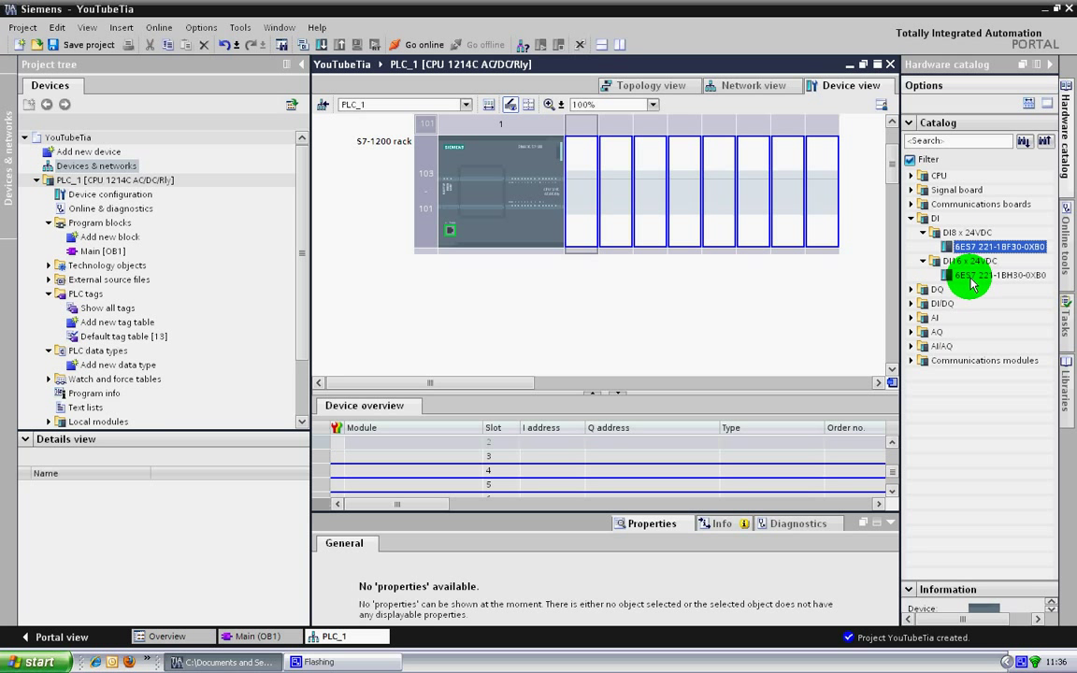
click(991, 273)
drag(998, 270, 898, 260)
click(948, 232)
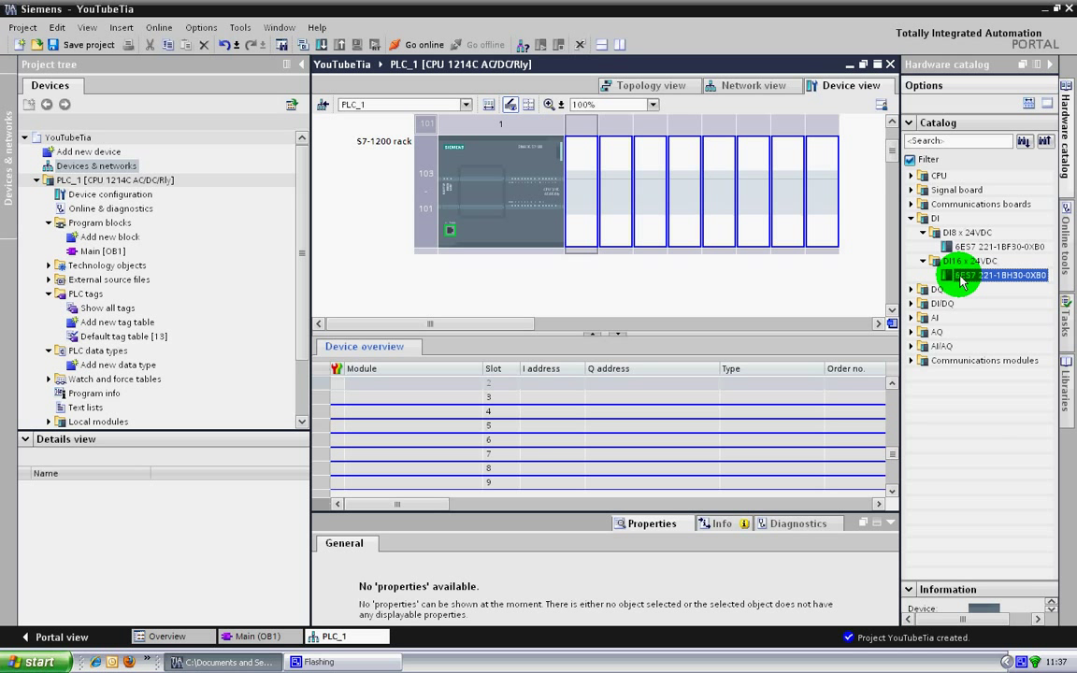
Drag the DI16 x 24VDC module toward rack slot 2
drag(962, 280, 577, 253)
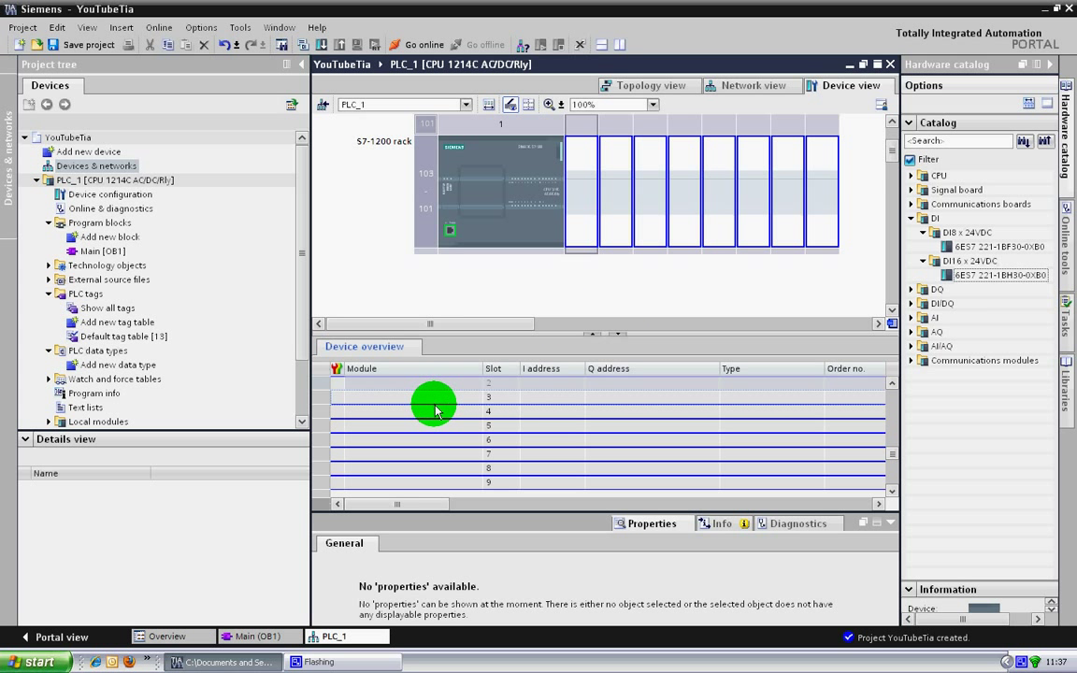
scroll(423, 379, up, 2)
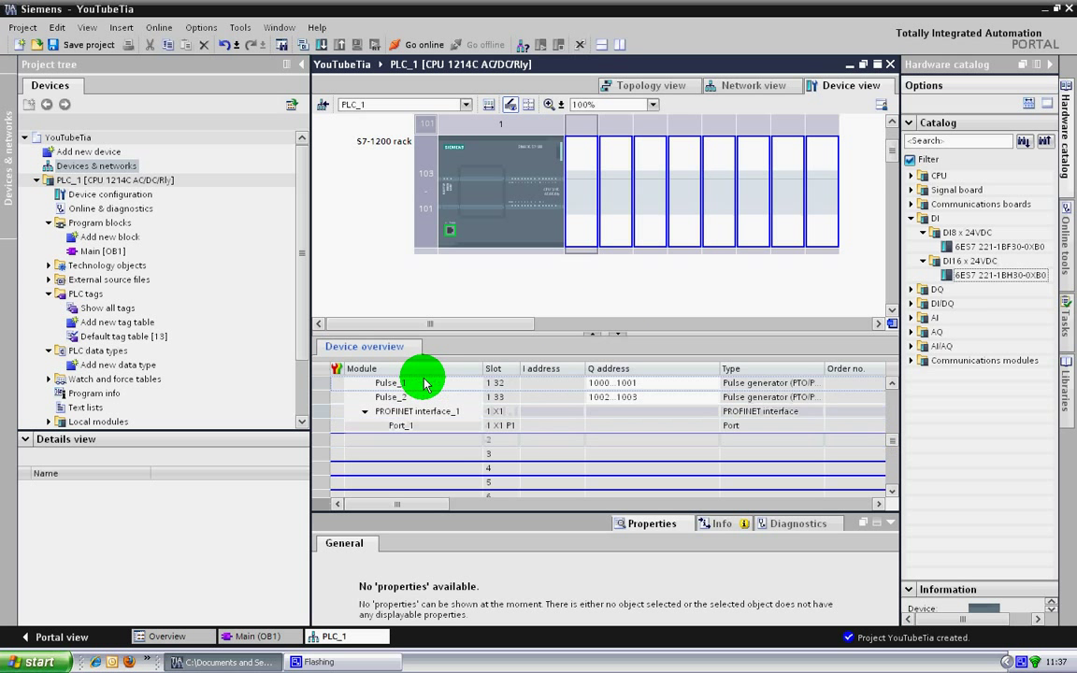
scroll(419, 421, up, 1)
scroll(421, 468, down, 1)
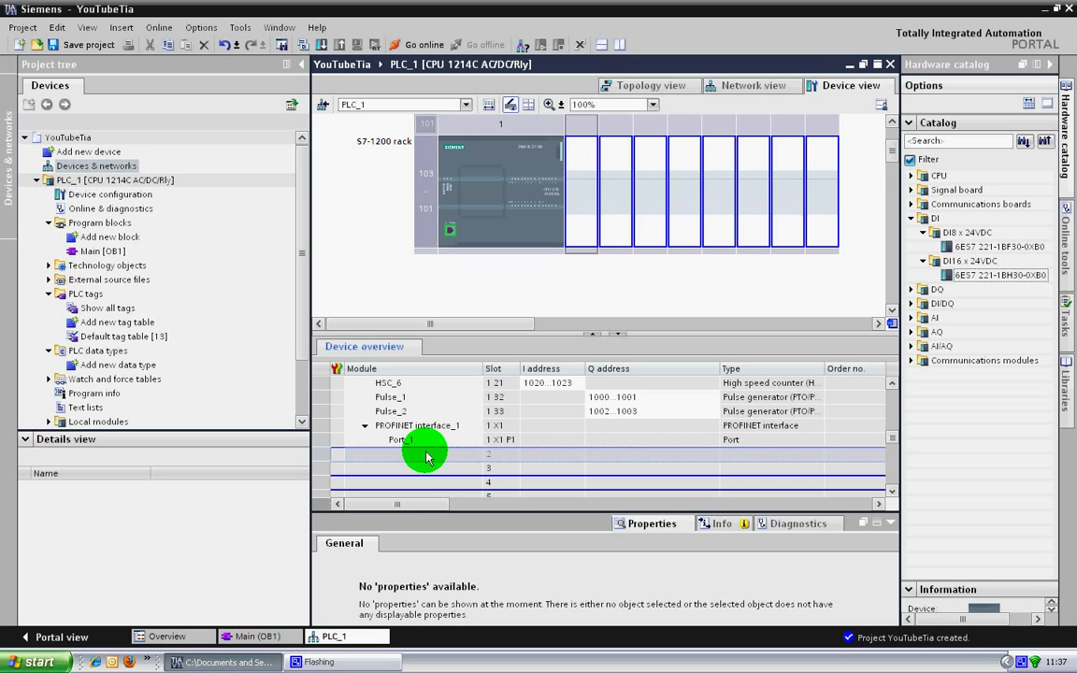
Drop DI16 x 24VDC into slot 2 and edit its 8...9 input address range
drag(426, 457, 427, 454)
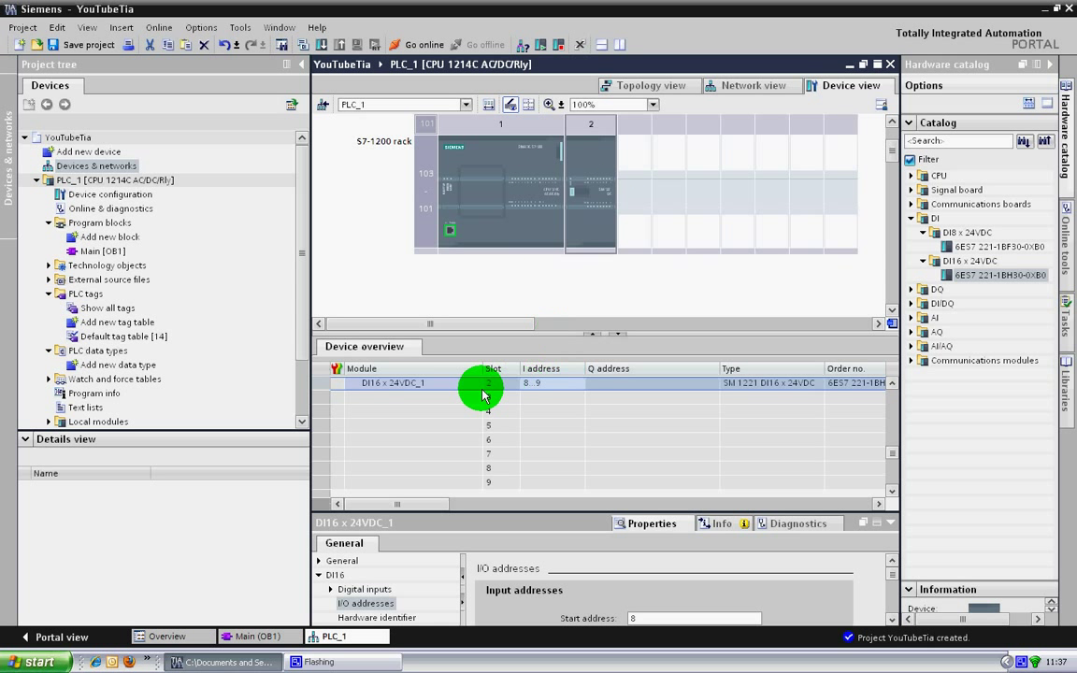
click(548, 383)
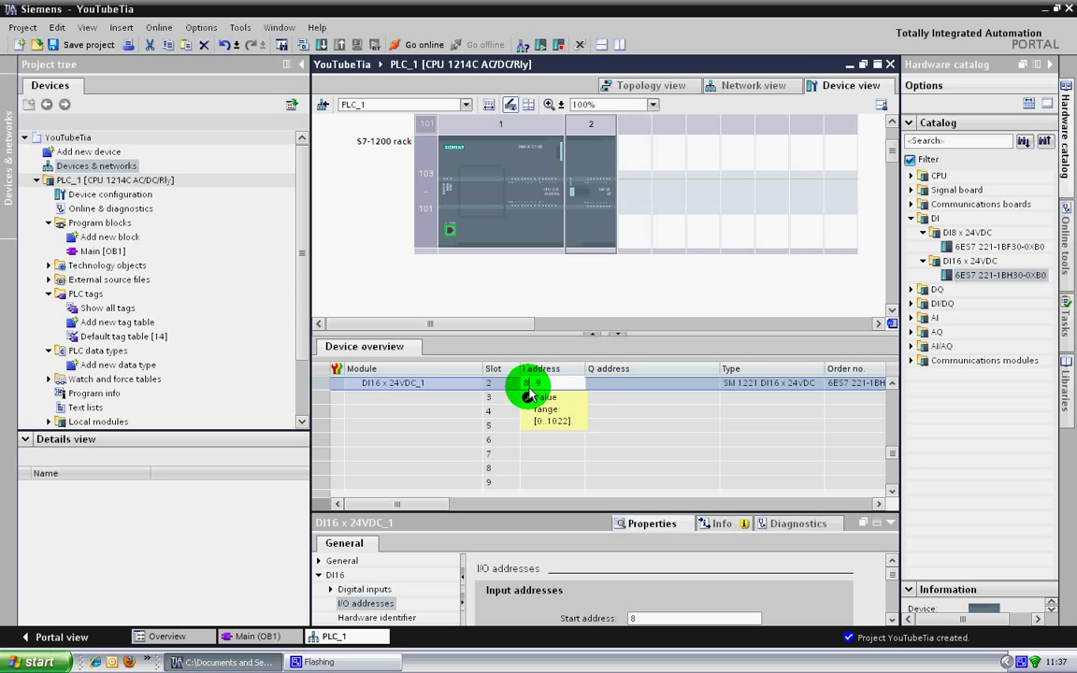
key(End)
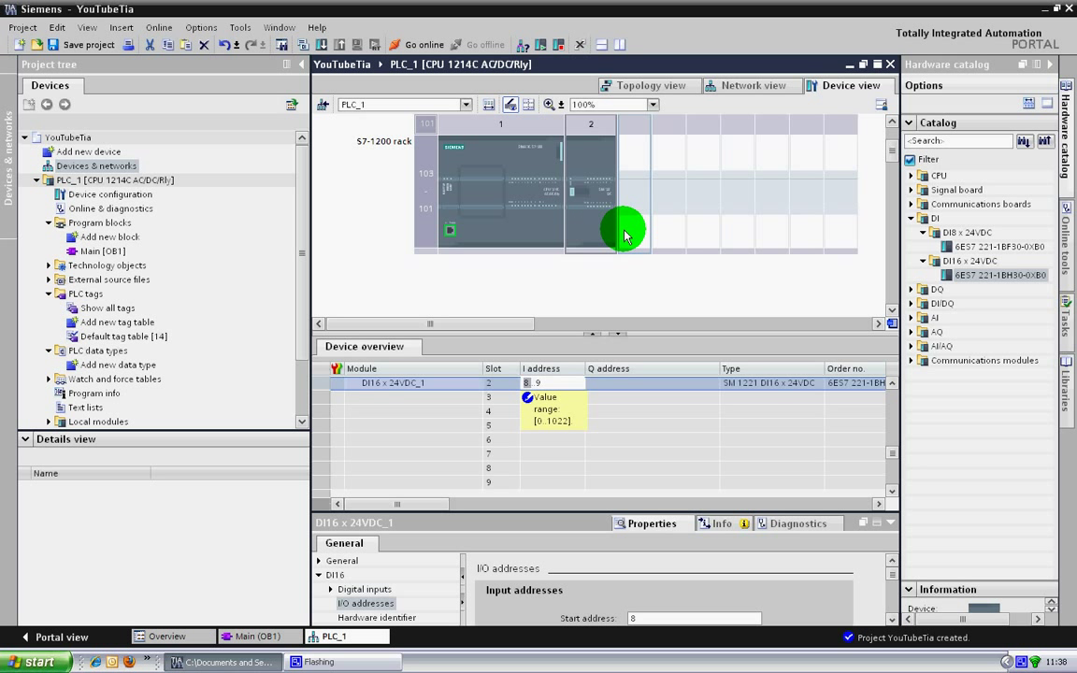
Check the CPU's addresses, then set the DI16 module's input start address to 2 (range 2...3)
click(561, 224)
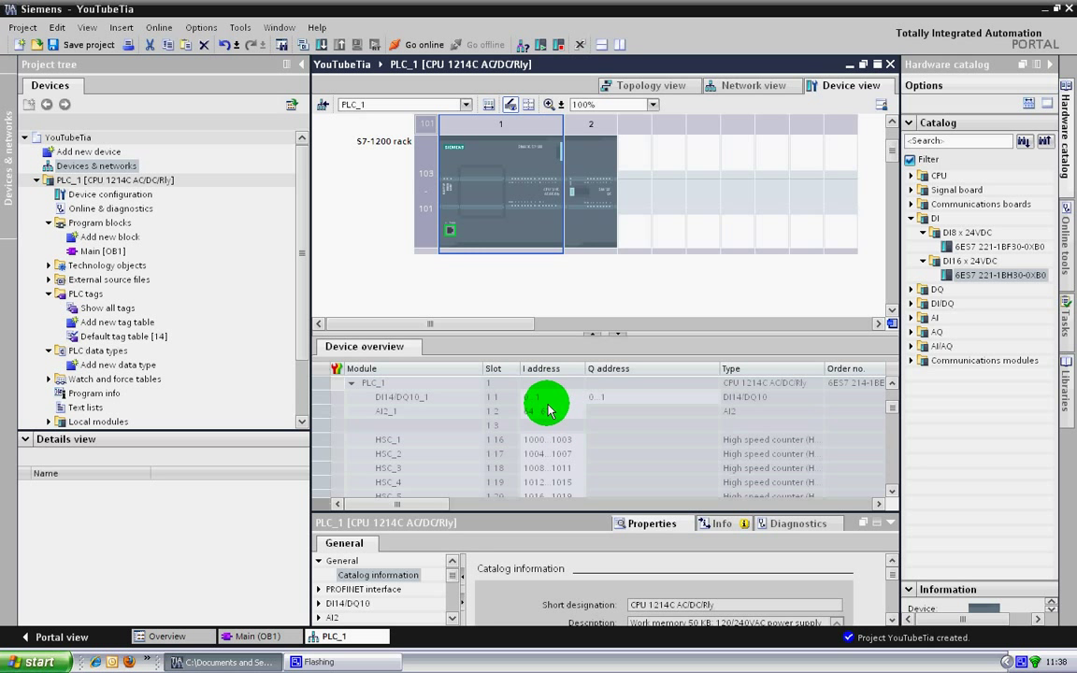
click(542, 400)
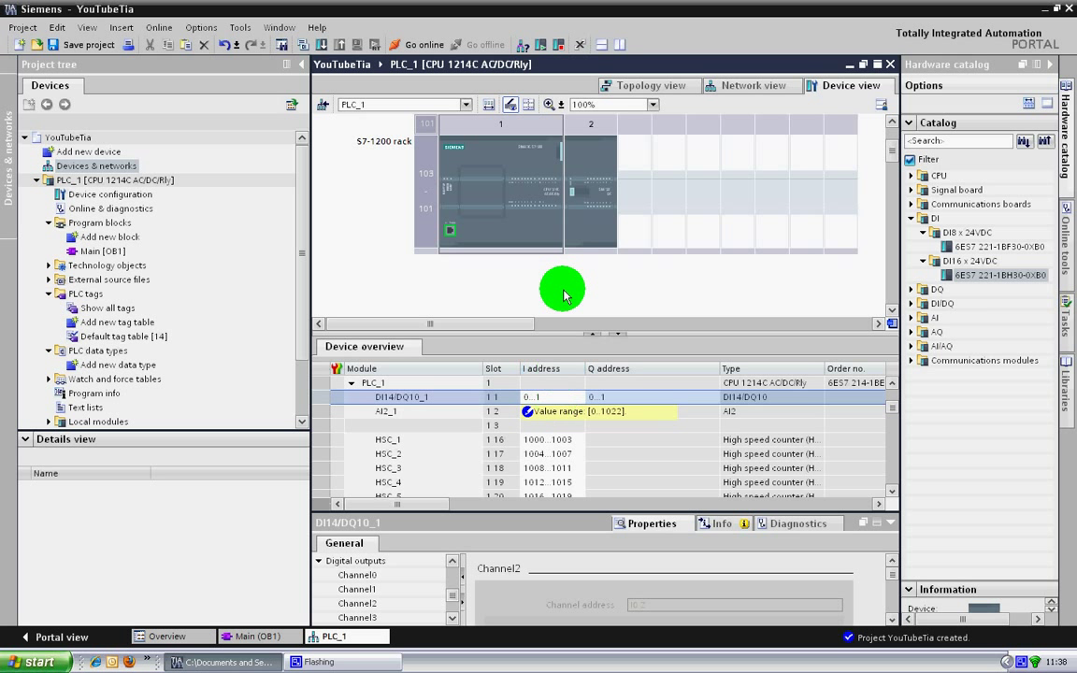
click(589, 173)
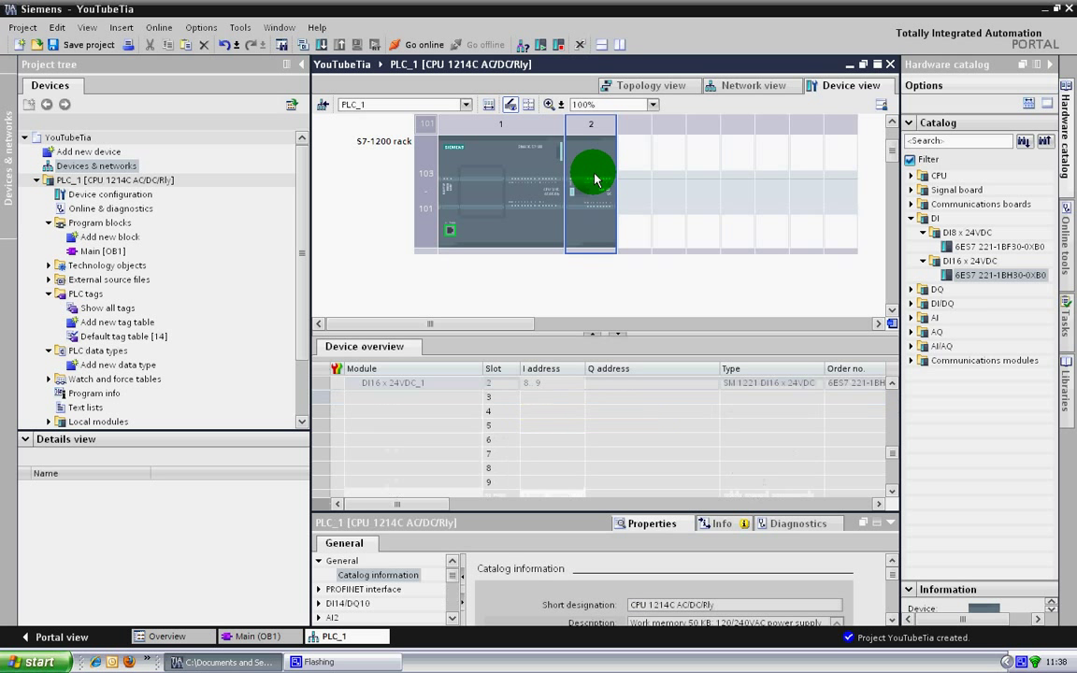
click(532, 390)
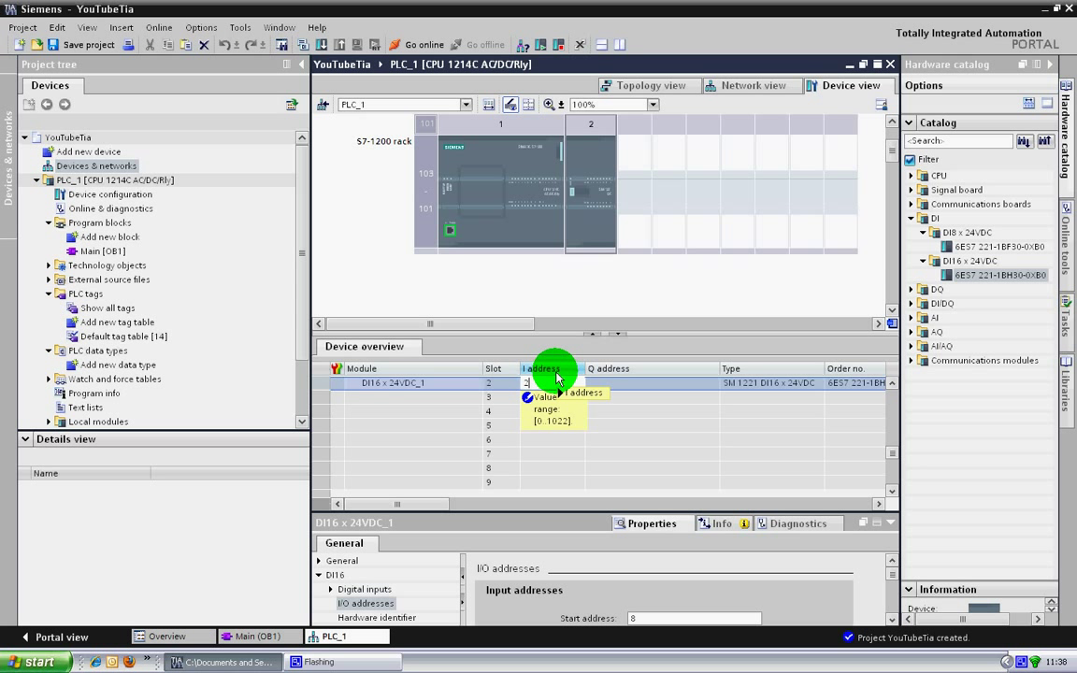
text(2)
key(Return)
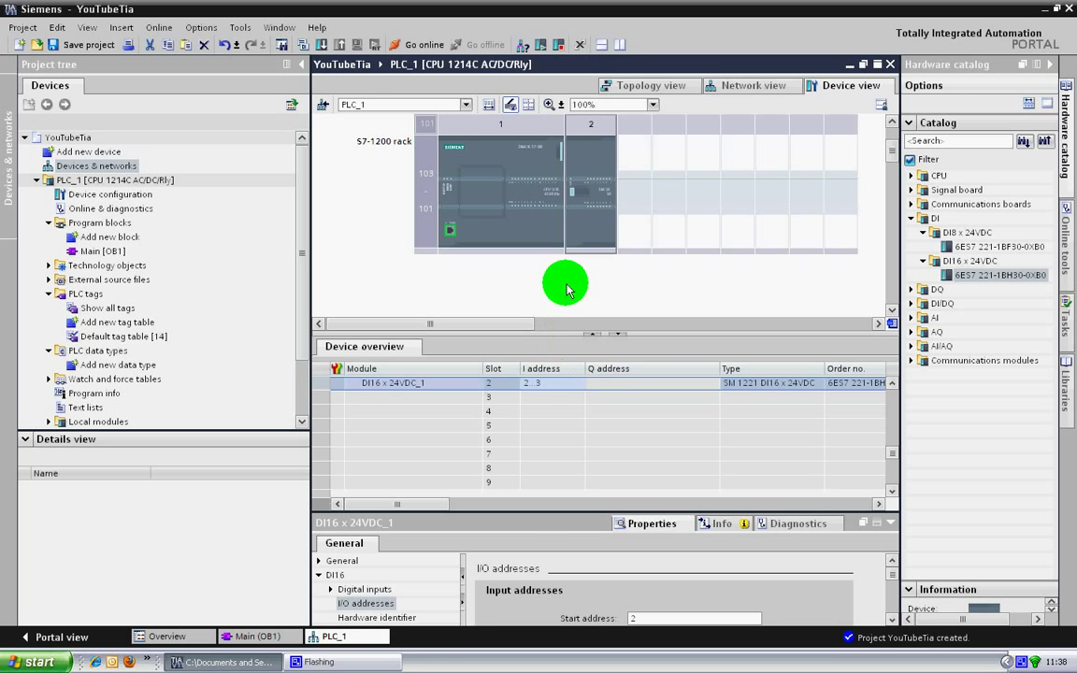
Review the CPU's address list, reselect the DI16 module and select its catalog article
click(537, 193)
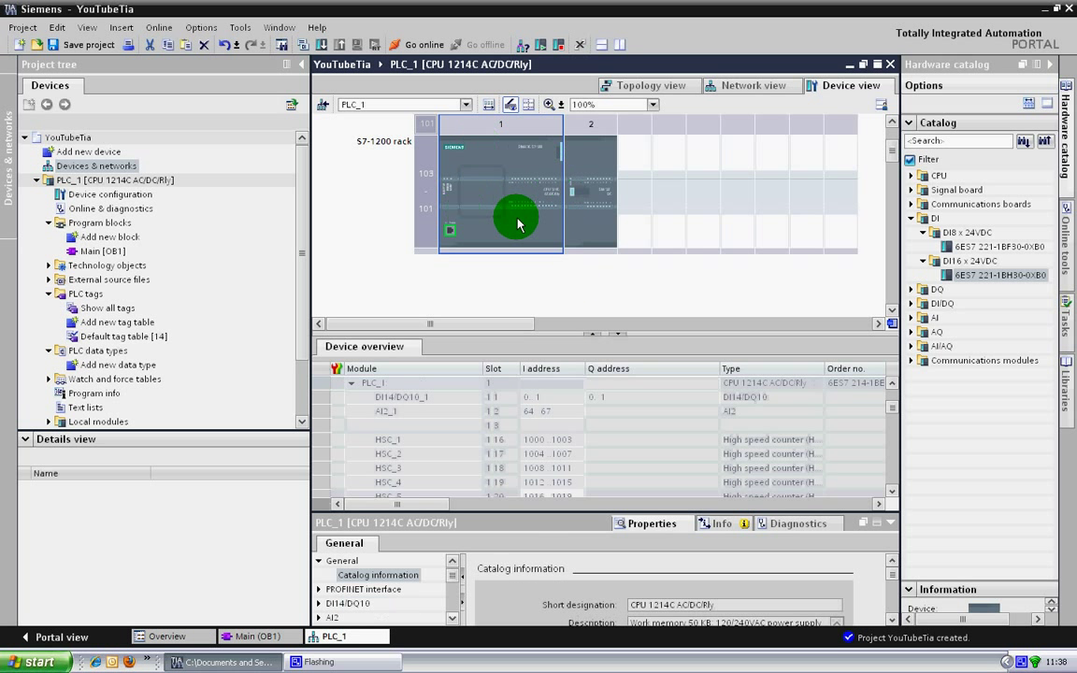
click(582, 240)
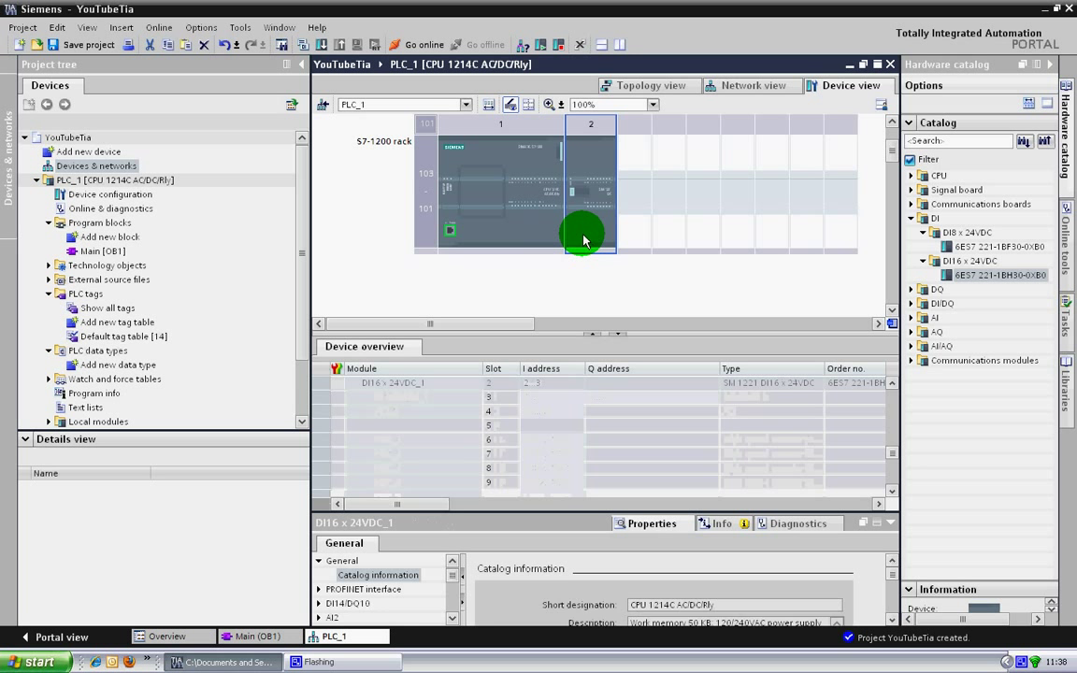
click(985, 280)
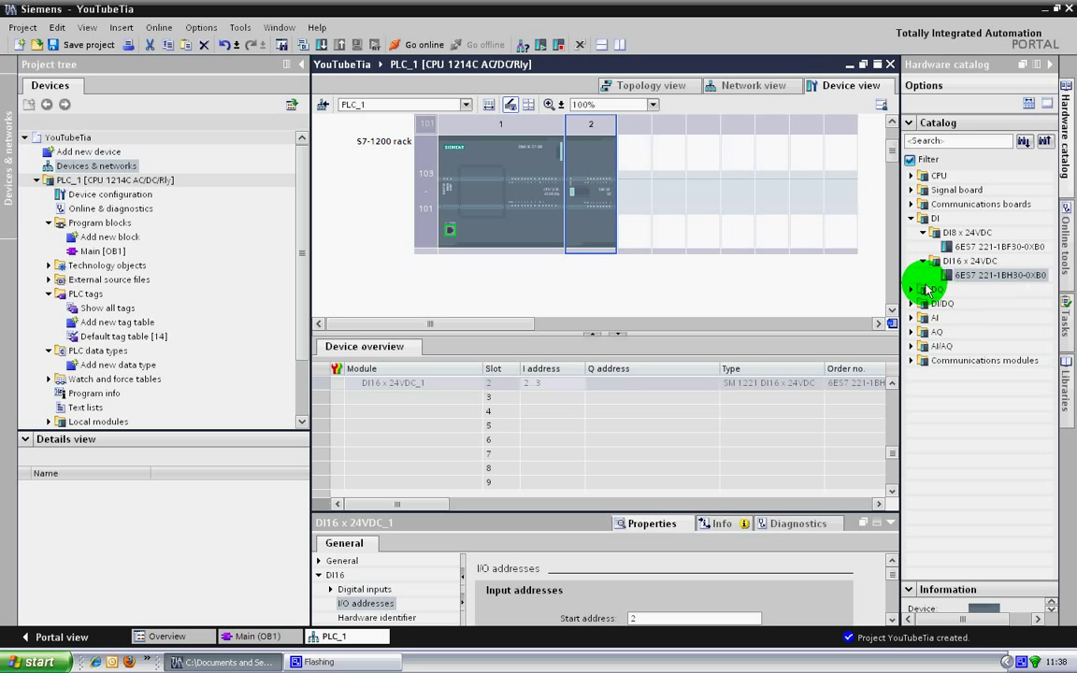
Place the DQ16 x 24VDC module 6ES7 222-1BH30-0XB0 into rack slot 3
click(912, 291)
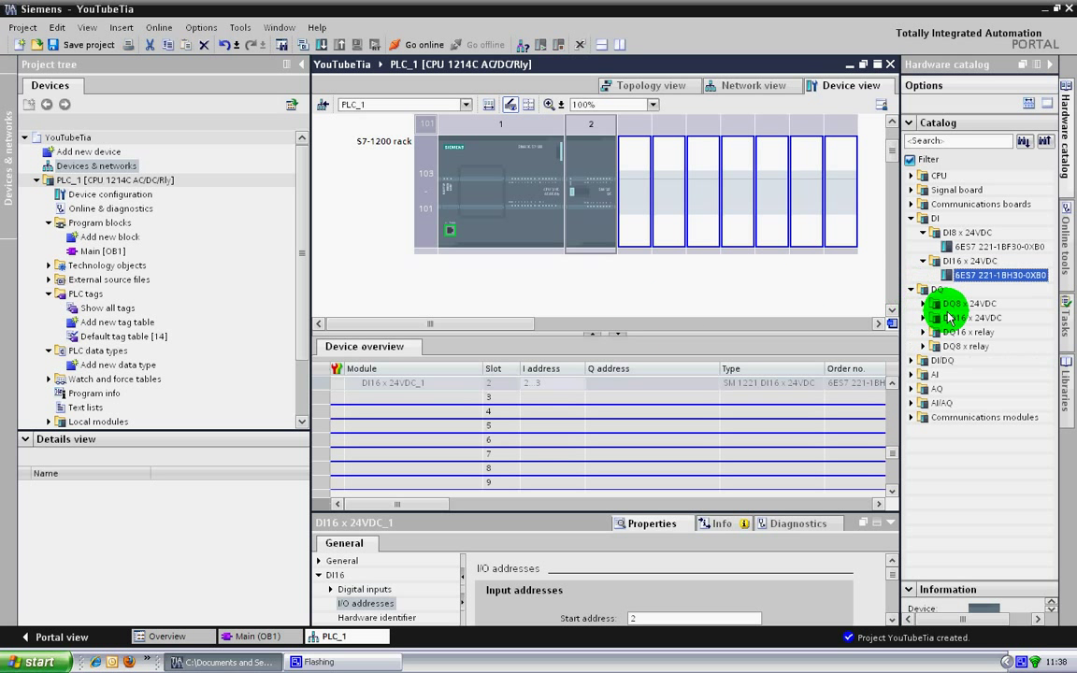
click(958, 318)
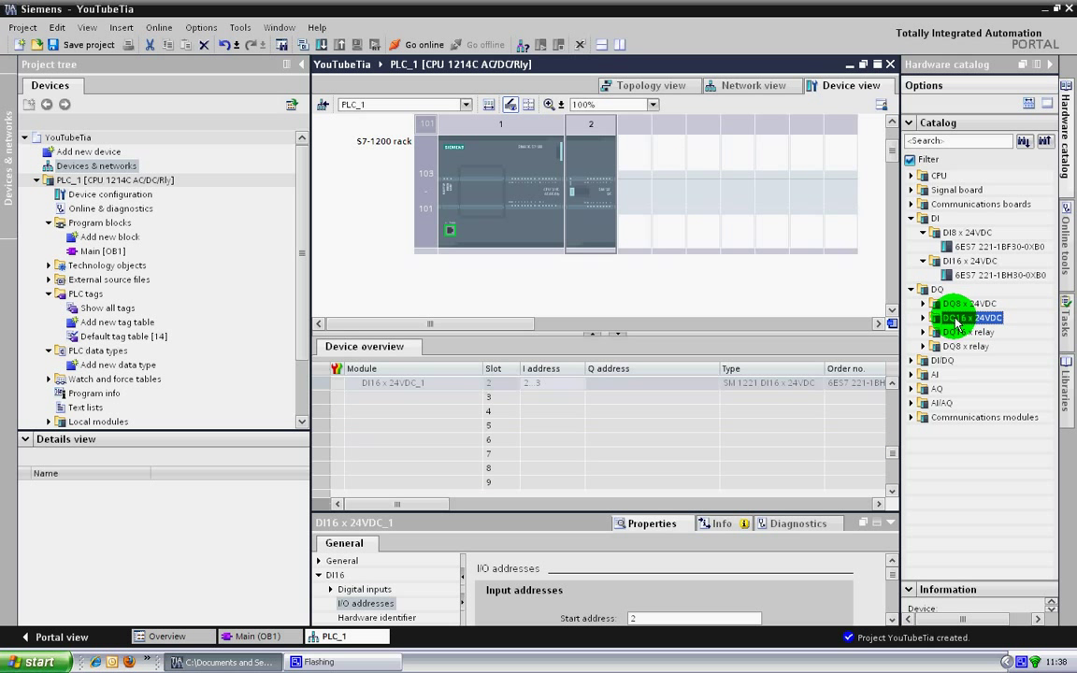
mouse_move(957, 323)
mouse_down()
mouse_move(632, 205)
mouse_move(634, 190)
mouse_move(962, 329)
mouse_move(801, 332)
mouse_move(636, 199)
mouse_move(643, 193)
mouse_up()
click(922, 318)
click(968, 334)
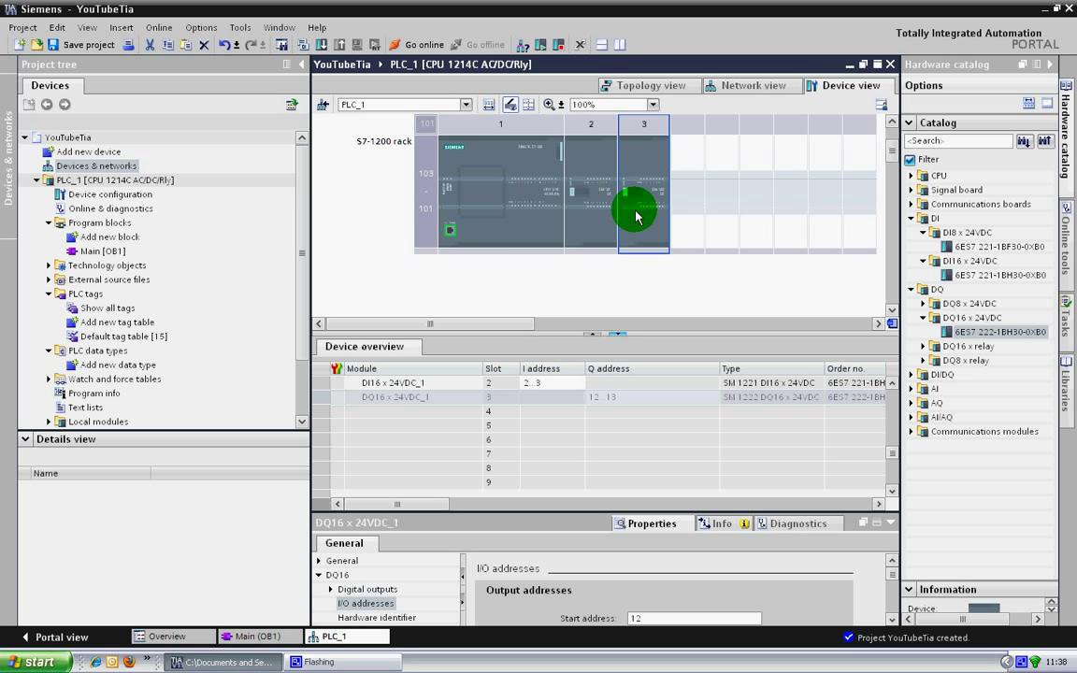
Review the DQ16 output addresses 12...13 and the onboard DI14/DQ10_1 Q addresses
click(603, 397)
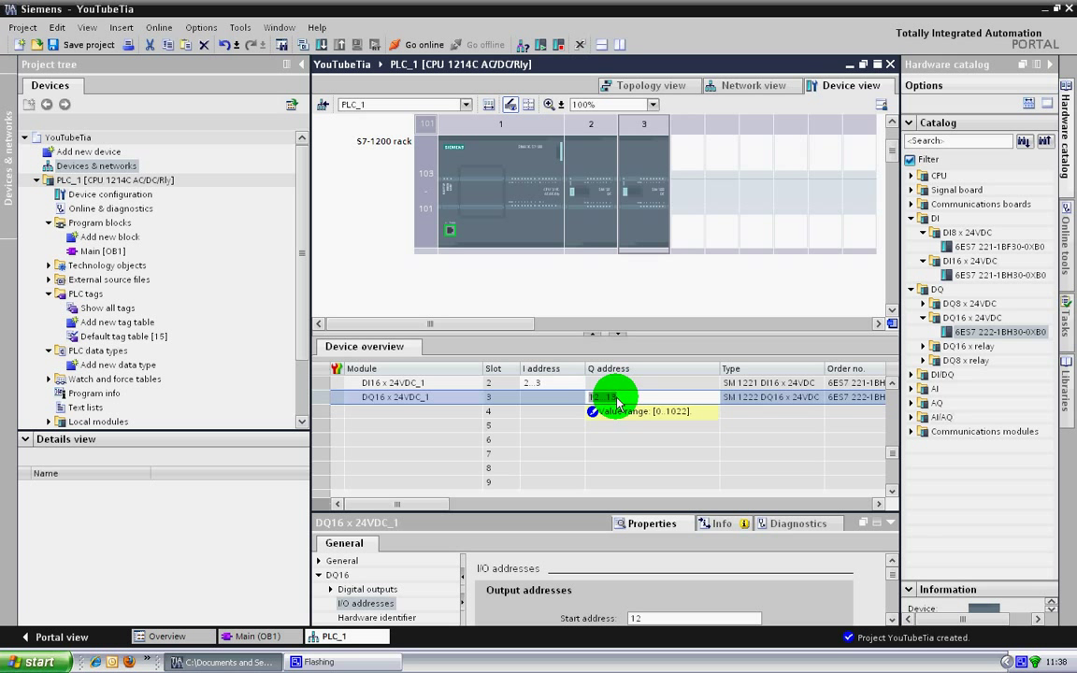
click(616, 400)
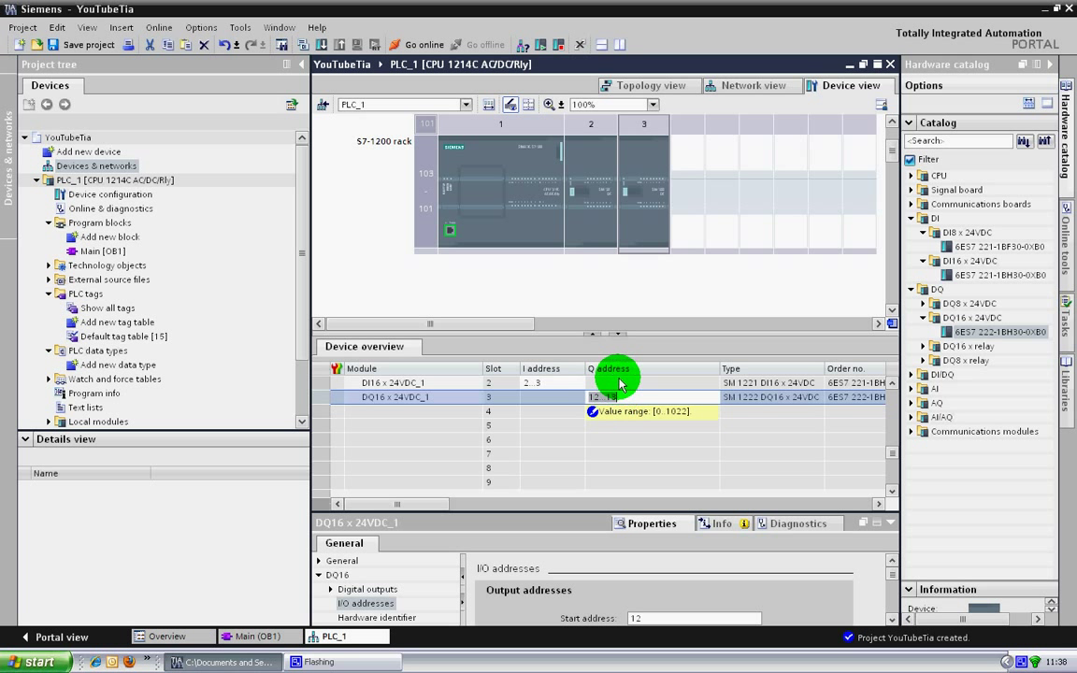
click(556, 218)
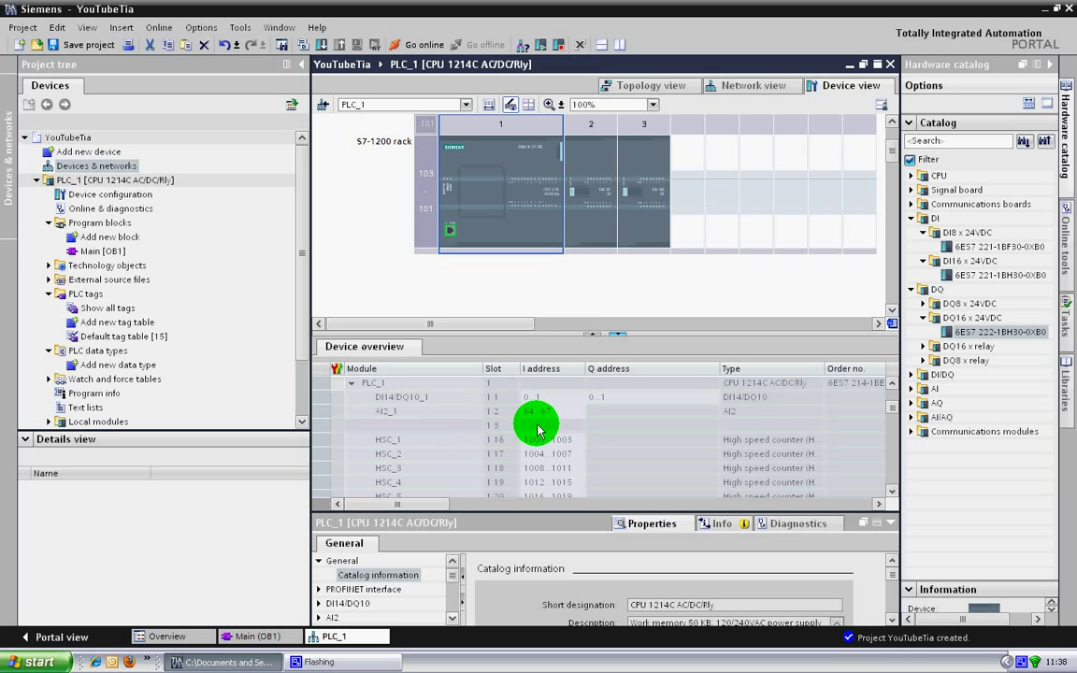
drag(893, 404, 892, 442)
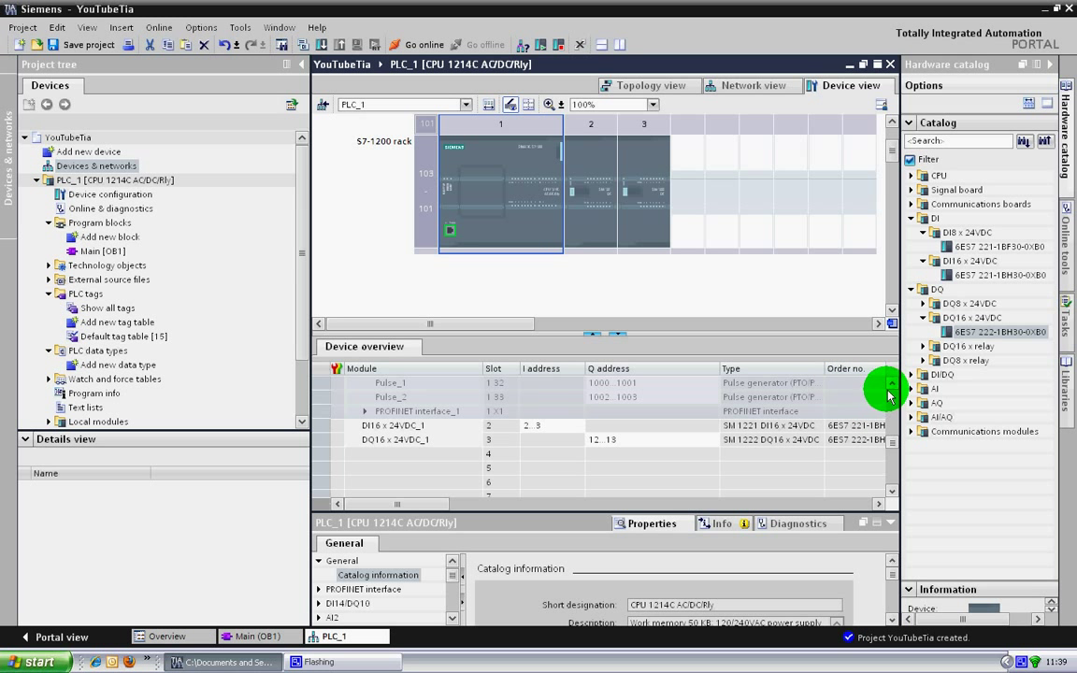
drag(892, 450, 895, 384)
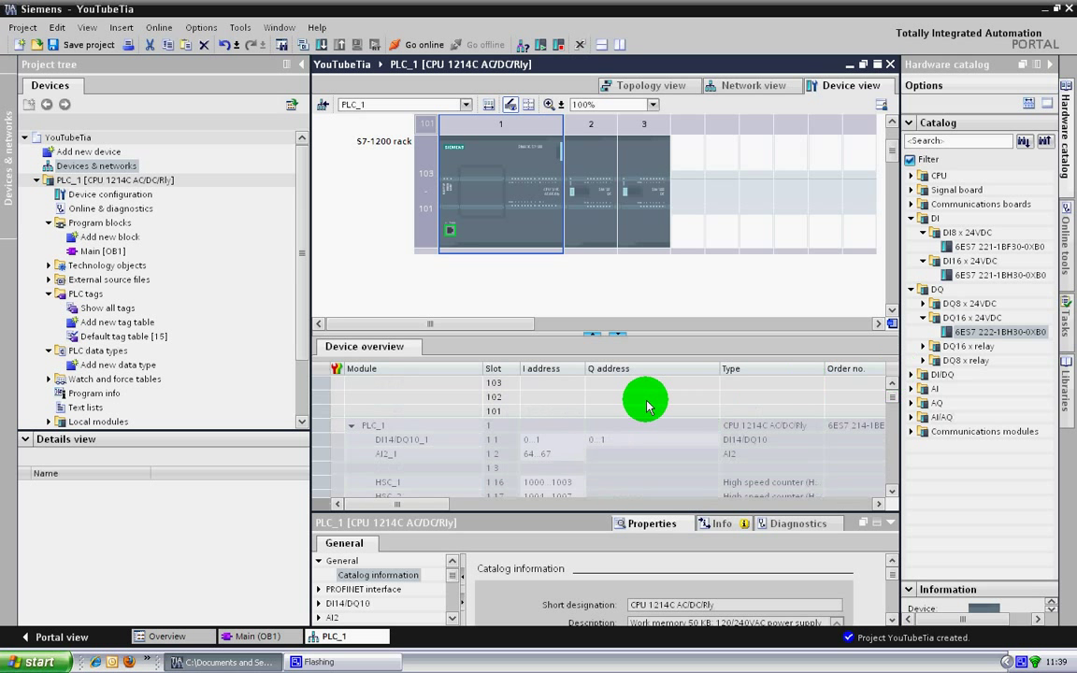
click(440, 442)
click(601, 440)
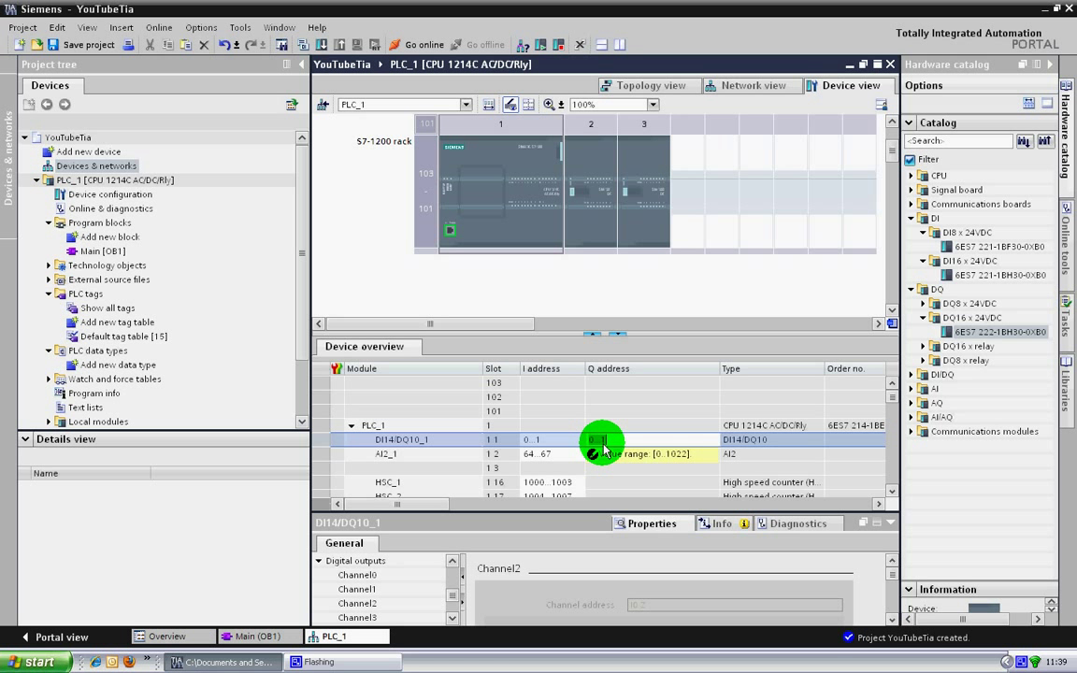
Set the slot 3 DQ16 module's output start address to 2, giving Q addresses 2...3
click(633, 235)
click(629, 230)
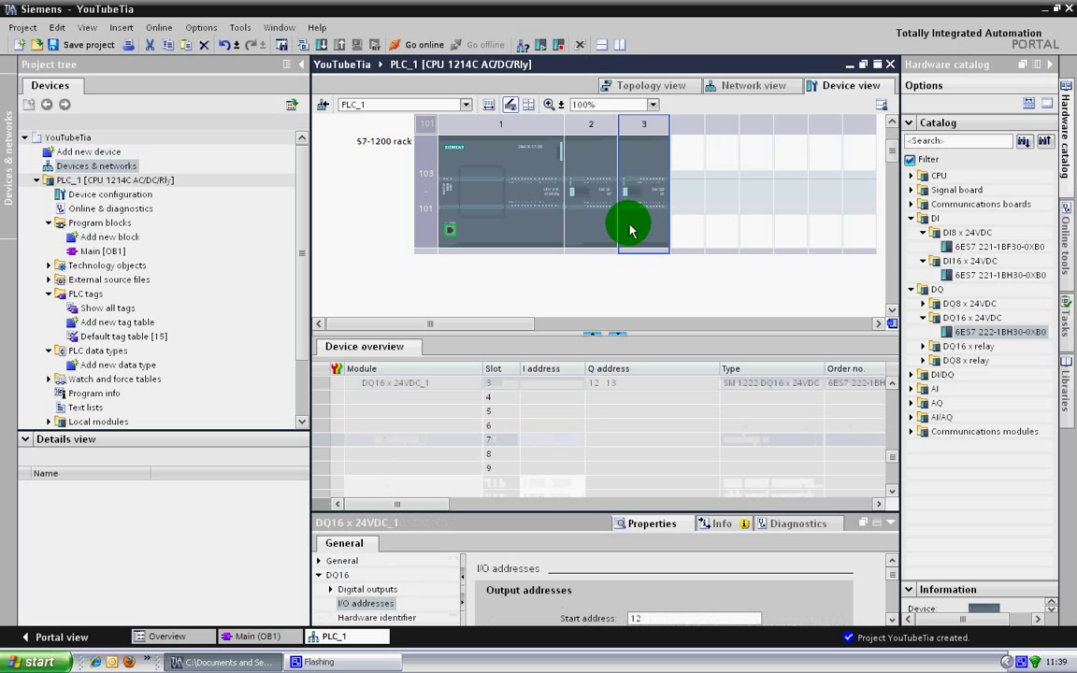
click(608, 383)
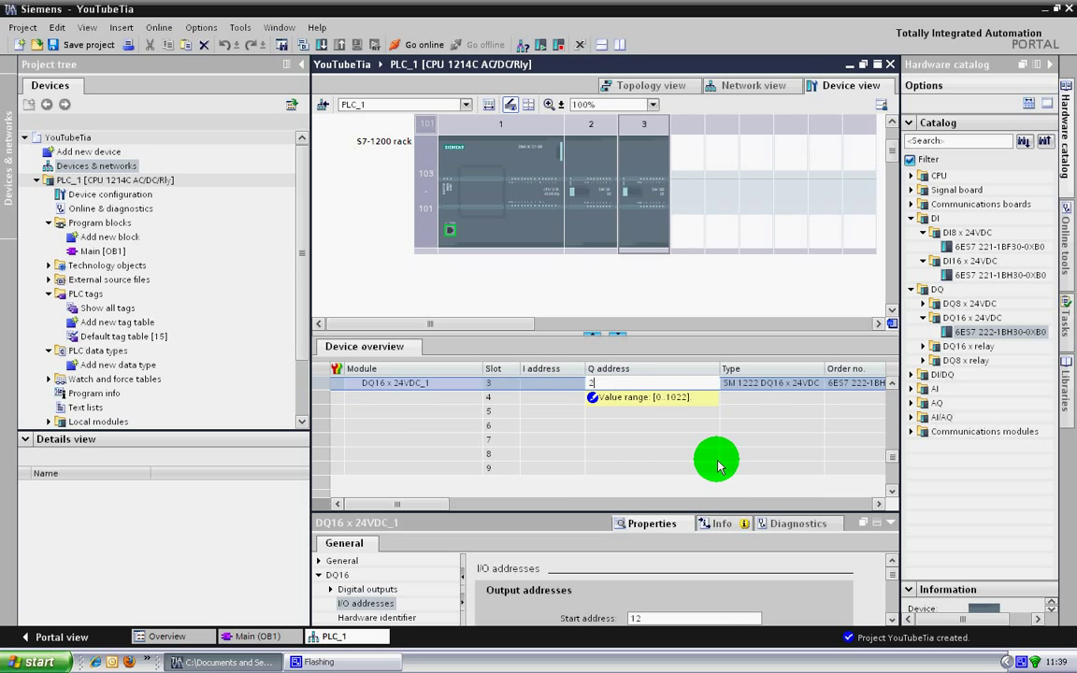
text(2)
key(Return)
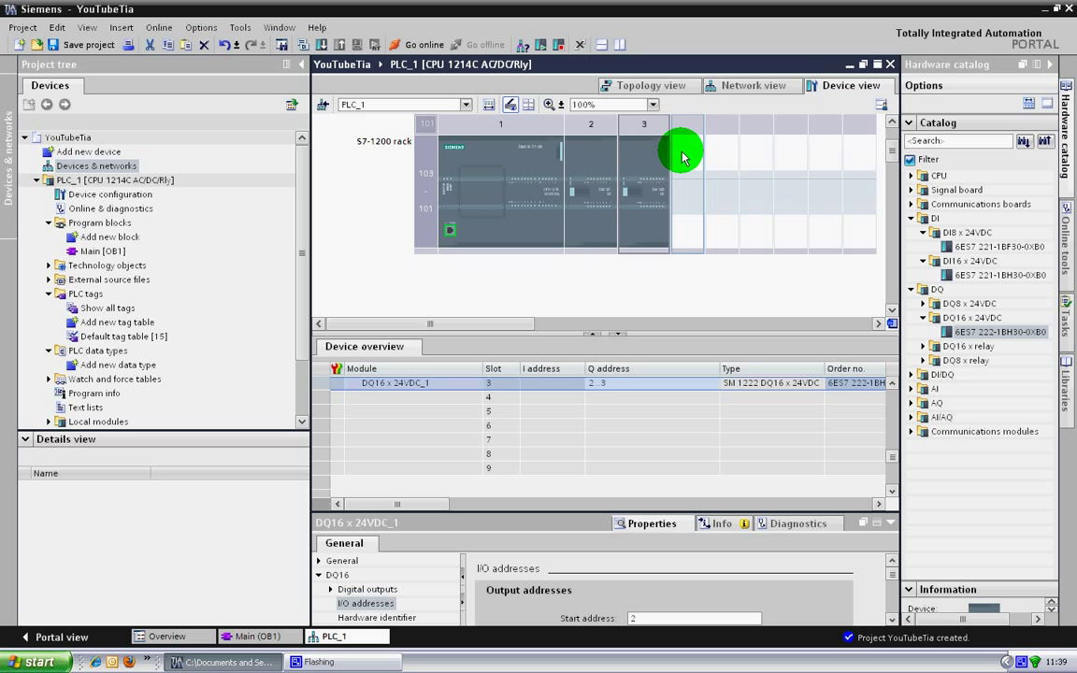
mouse_move(683, 157)
mouse_down()
mouse_move(632, 151)
mouse_move(585, 171)
mouse_move(561, 198)
mouse_move(738, 176)
mouse_move(945, 377)
mouse_move(931, 410)
mouse_move(919, 398)
mouse_up()
Expand Communications modules > PROFIBUS > CM 1242-5 and select its 6GK7 242-5DX30-0XE0 variant
click(911, 388)
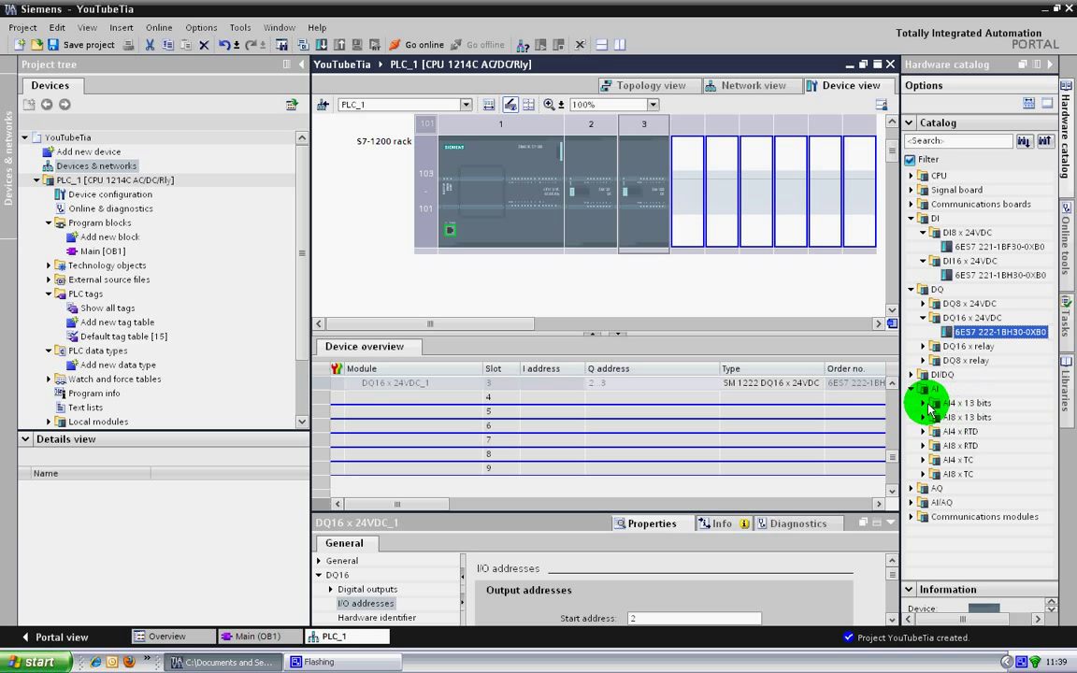
click(913, 489)
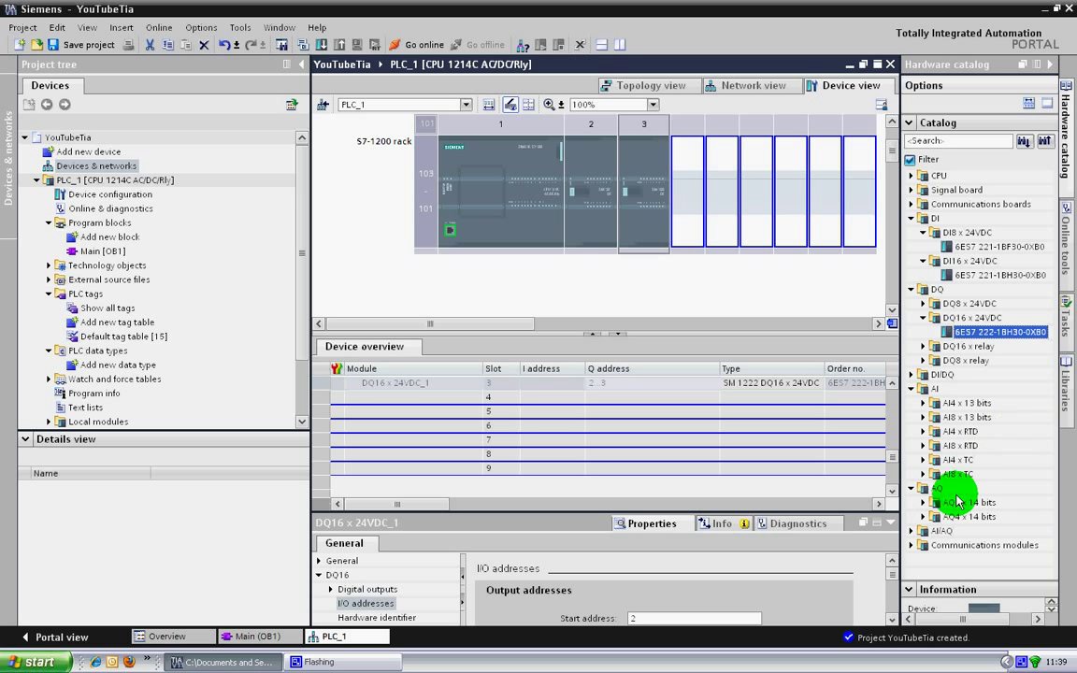
click(912, 547)
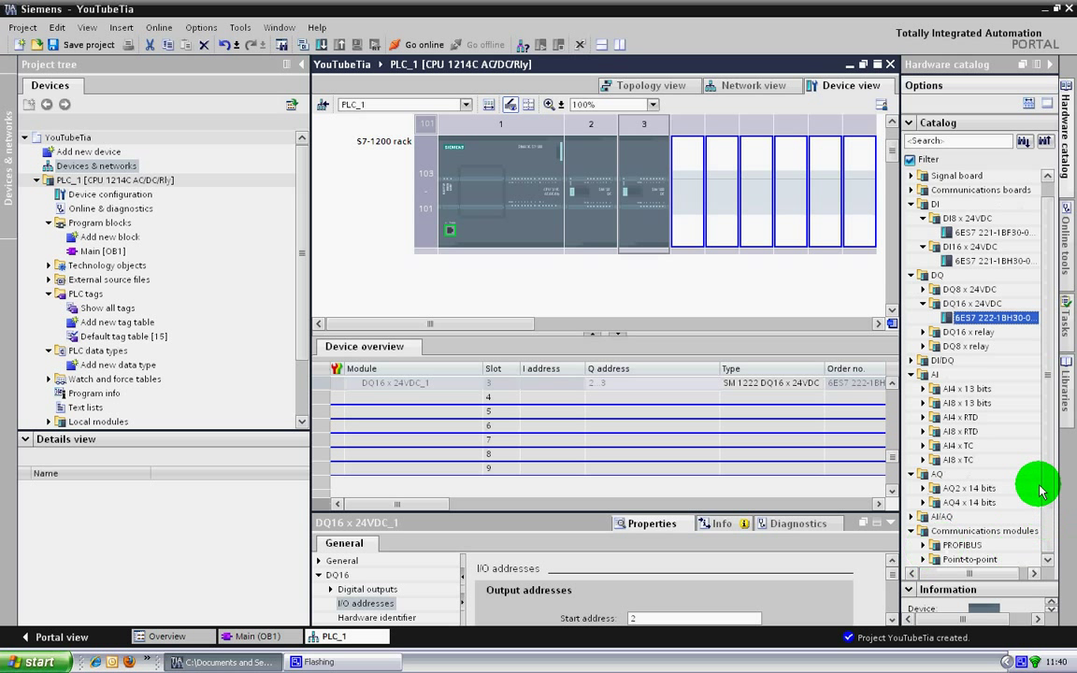
click(924, 552)
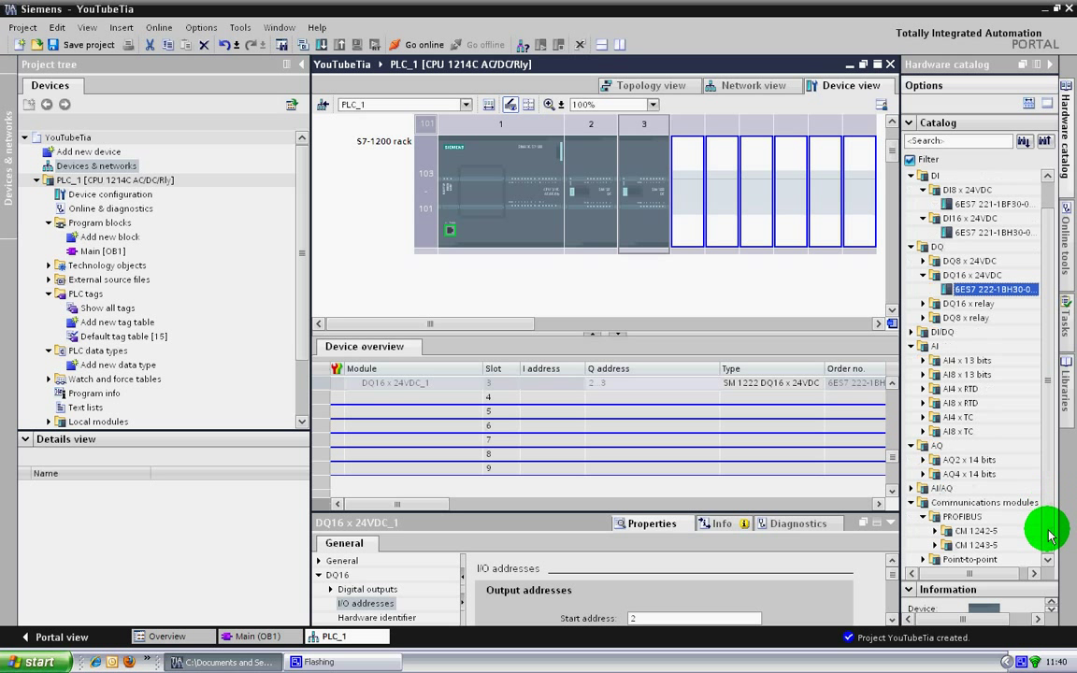
double_click(968, 533)
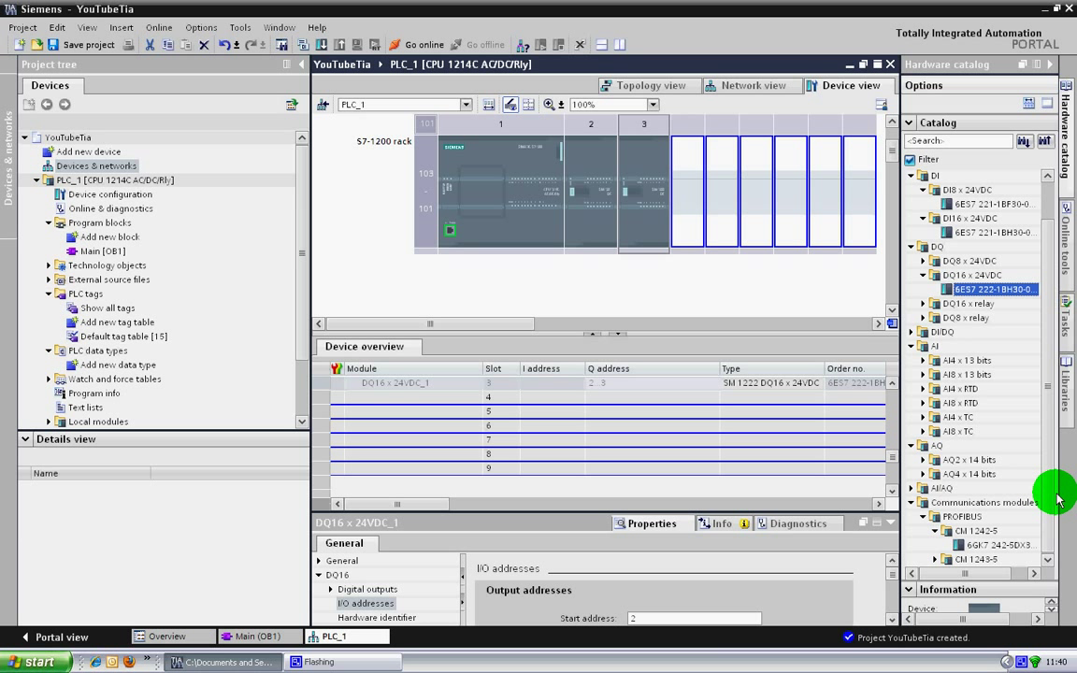
scroll(1051, 505, down, 1)
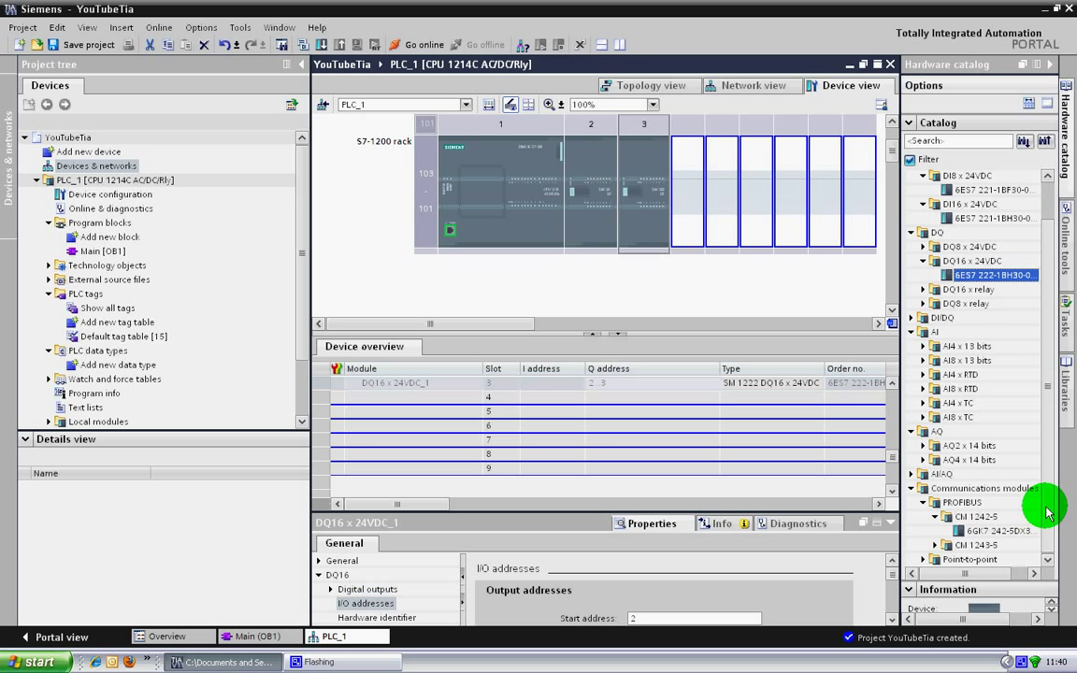
click(1012, 531)
Place the CM 1242-5 in slot 101 and inspect its PROFIBUS interface (X1) properties
drag(1012, 531, 505, 234)
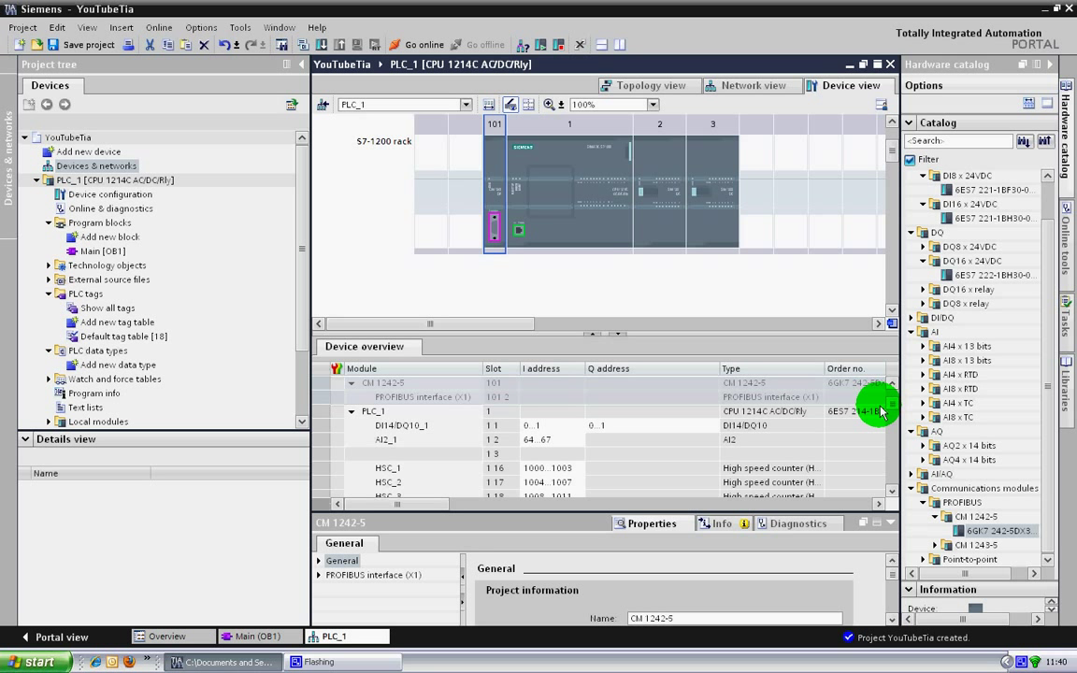
drag(891, 412, 882, 344)
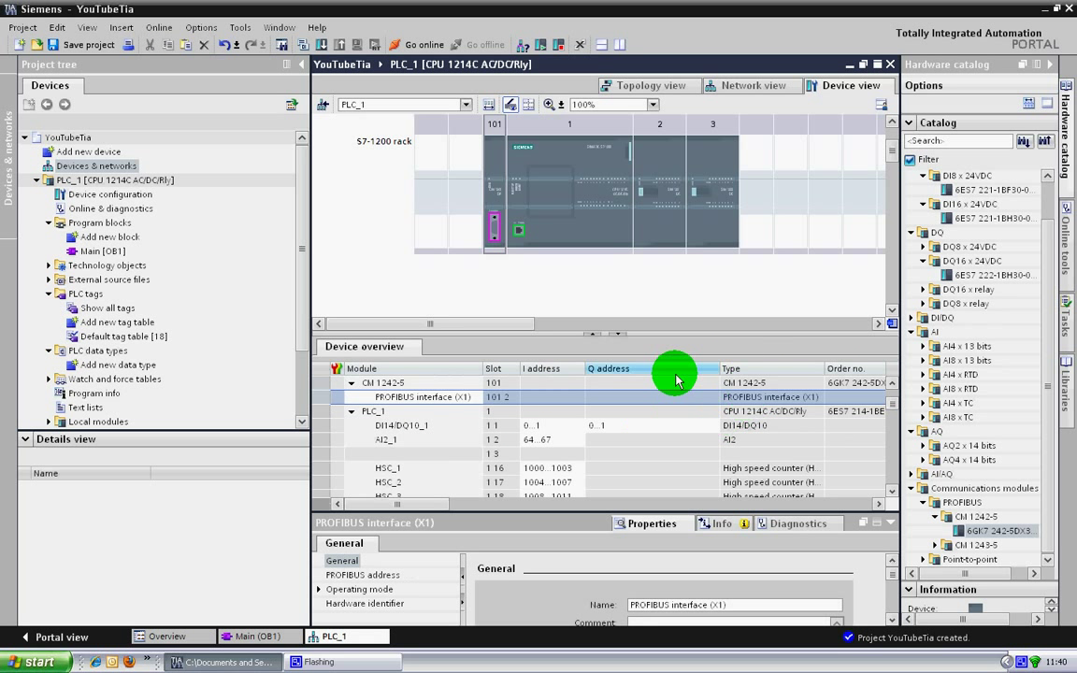
click(497, 398)
click(500, 383)
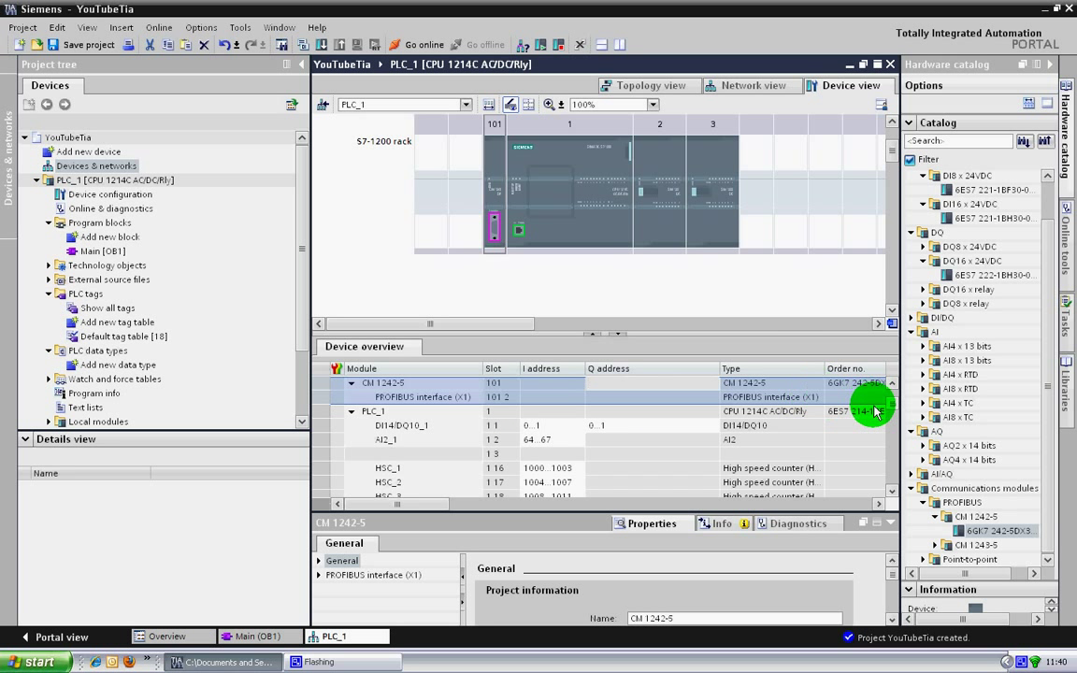
click(790, 396)
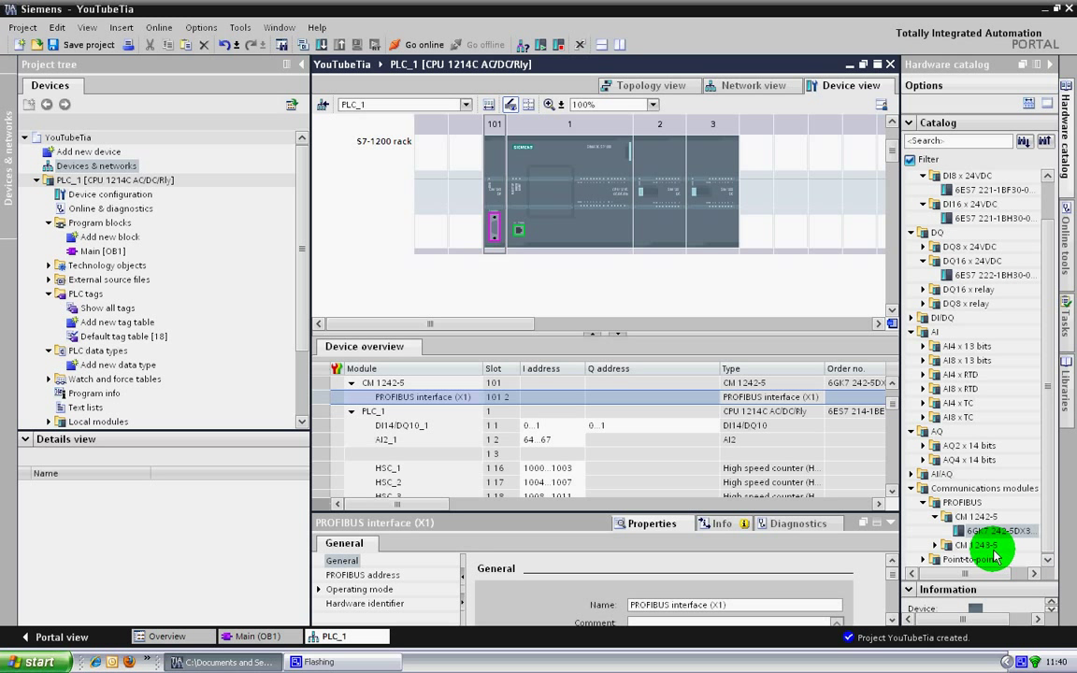
Expand the CM 1243-5 entry in the communication modules catalog
click(937, 547)
click(1046, 528)
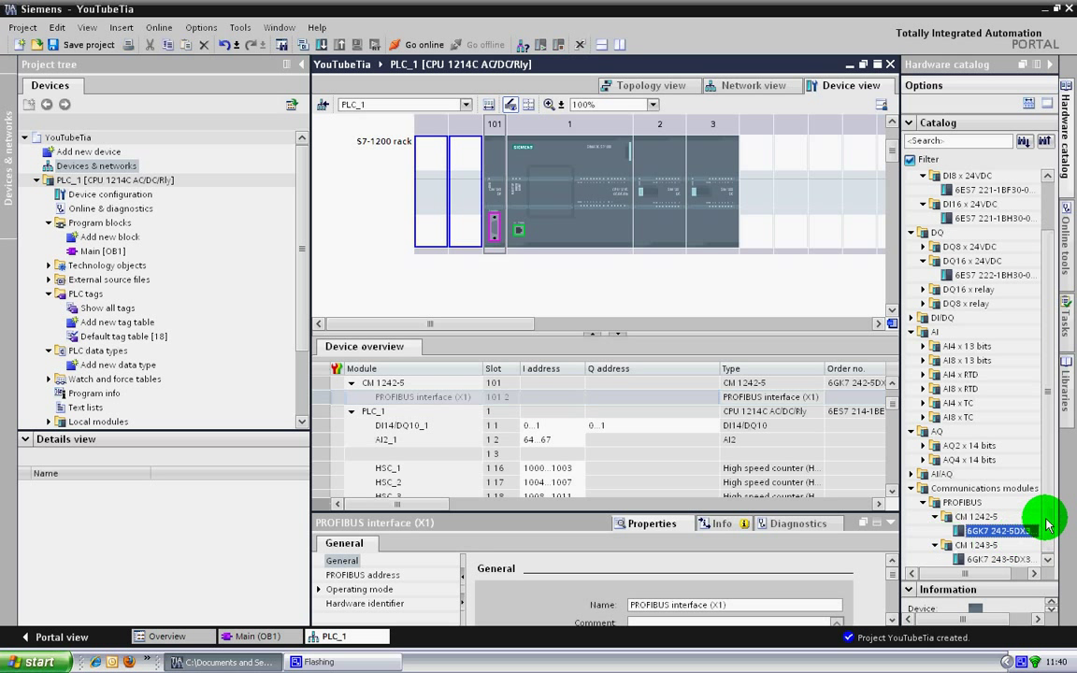
scroll(1053, 526, down, 1)
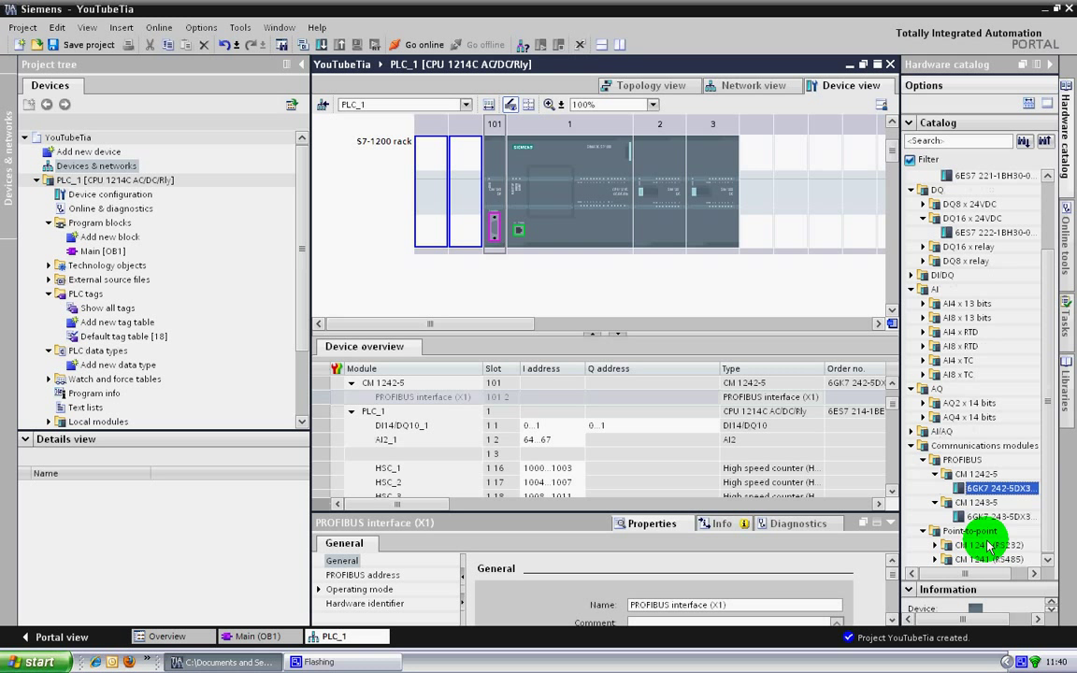
Collapse Communications modules and the PLC_1 branch, then select Add new device under YouTubeTia
click(913, 448)
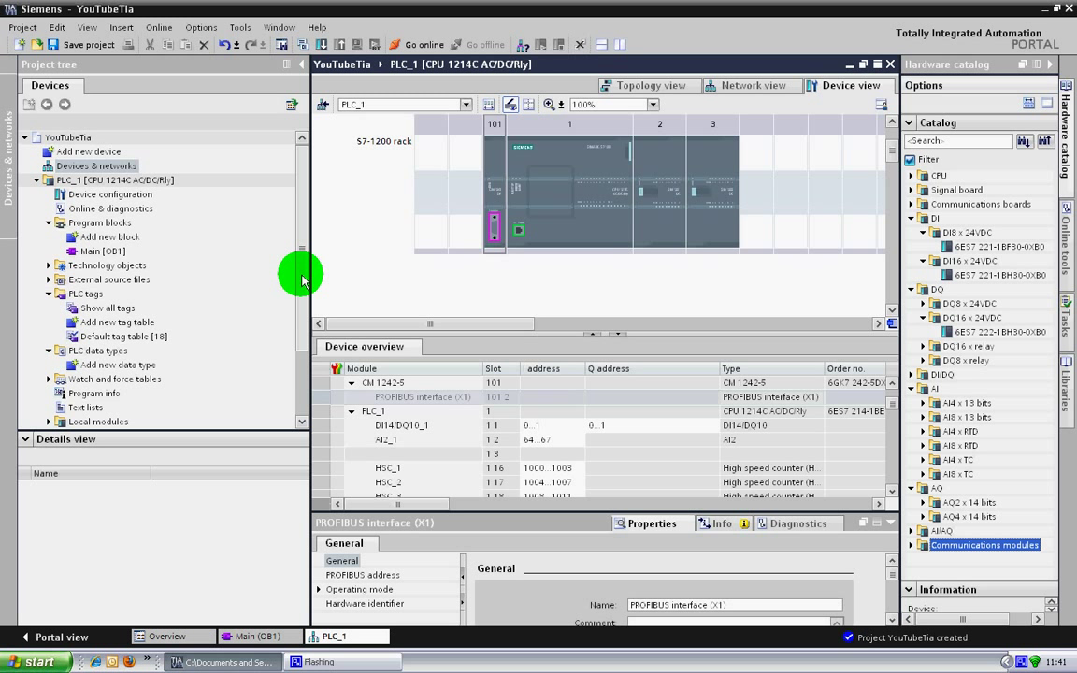
drag(302, 279, 311, 392)
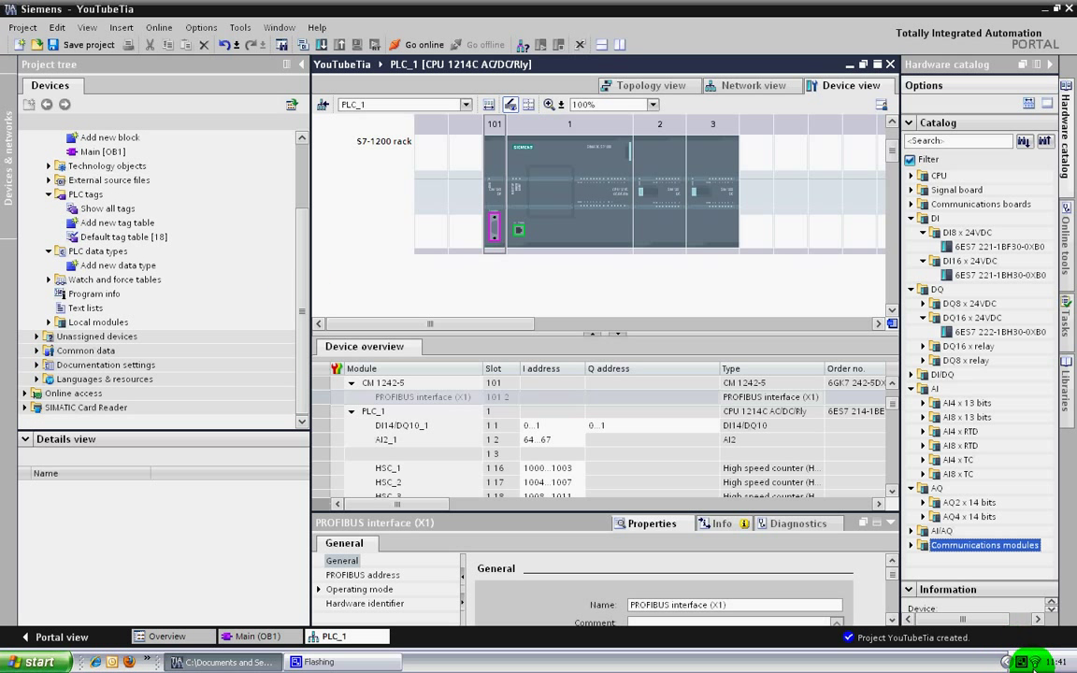
click(223, 168)
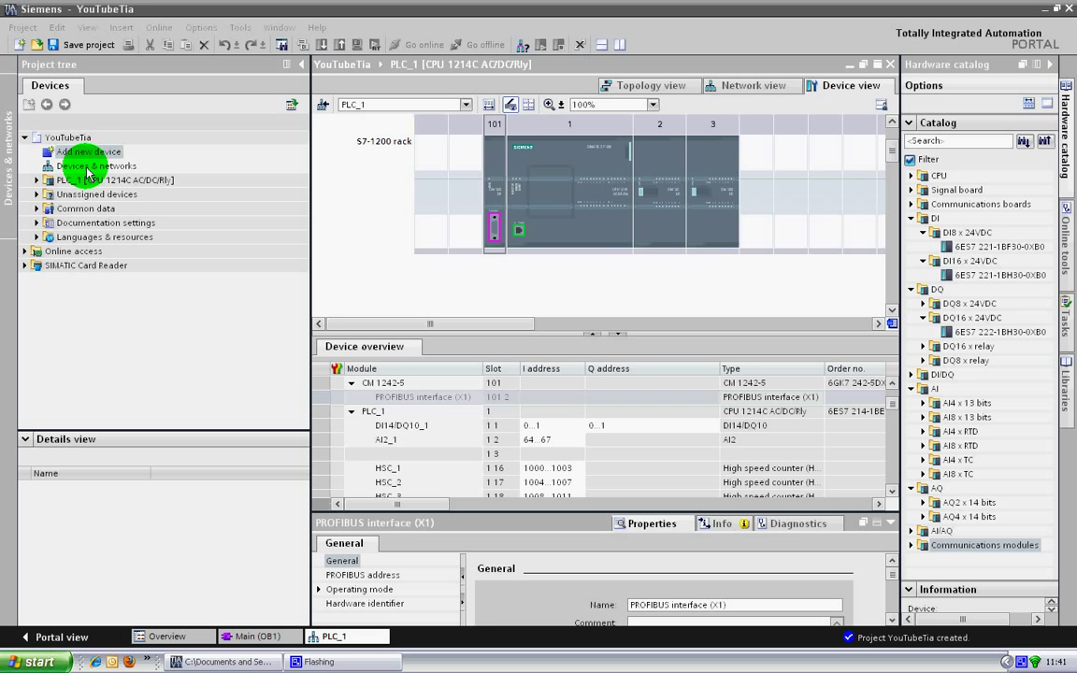
click(71, 139)
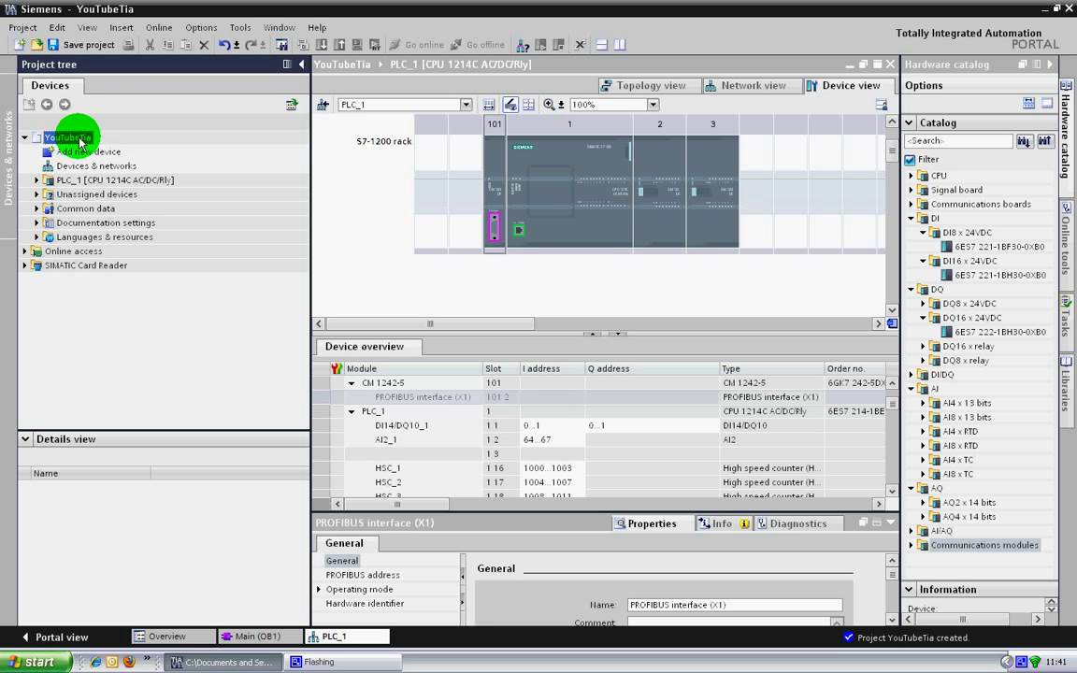
click(89, 152)
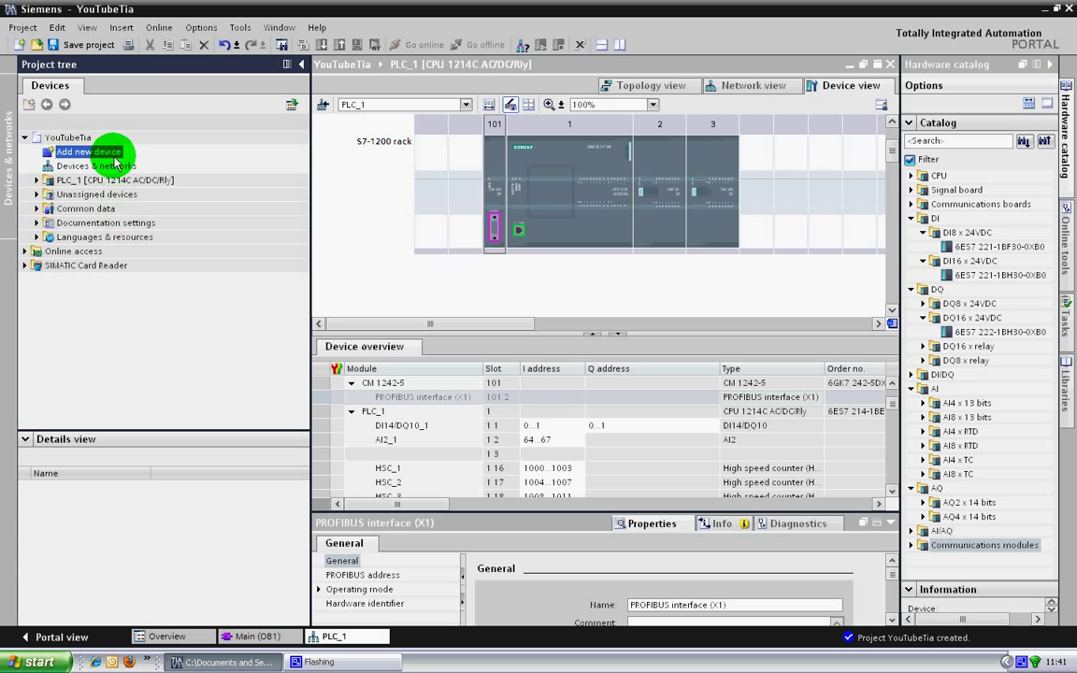
Add a KTP1000 Basic DP panel from the HMI 10" Display devices
double_click(112, 155)
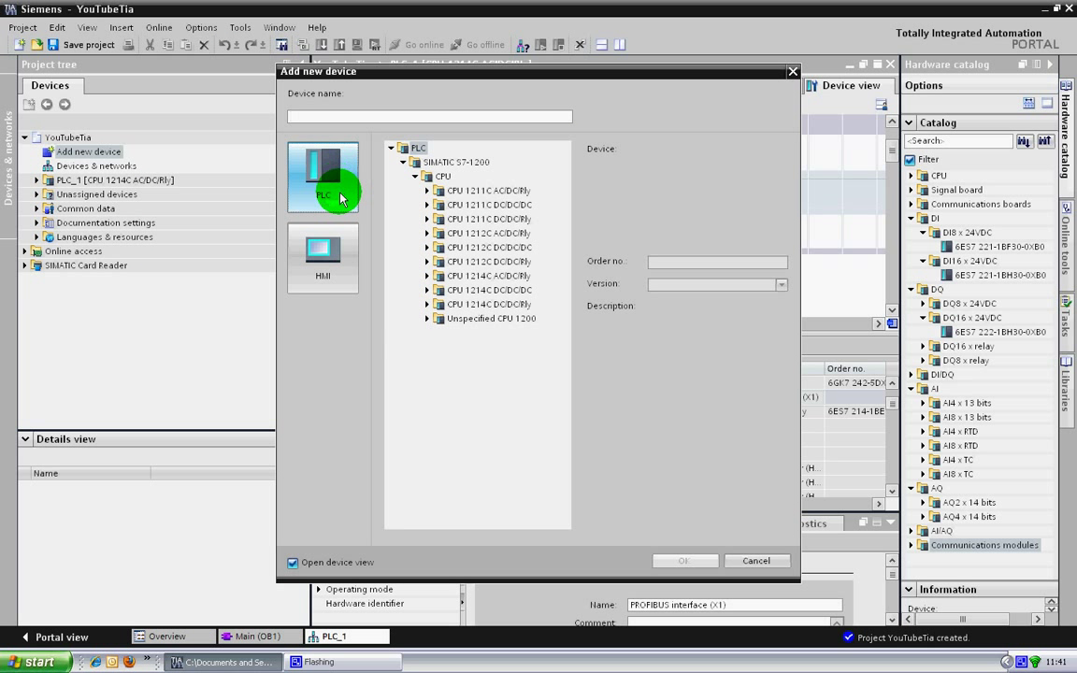
click(329, 251)
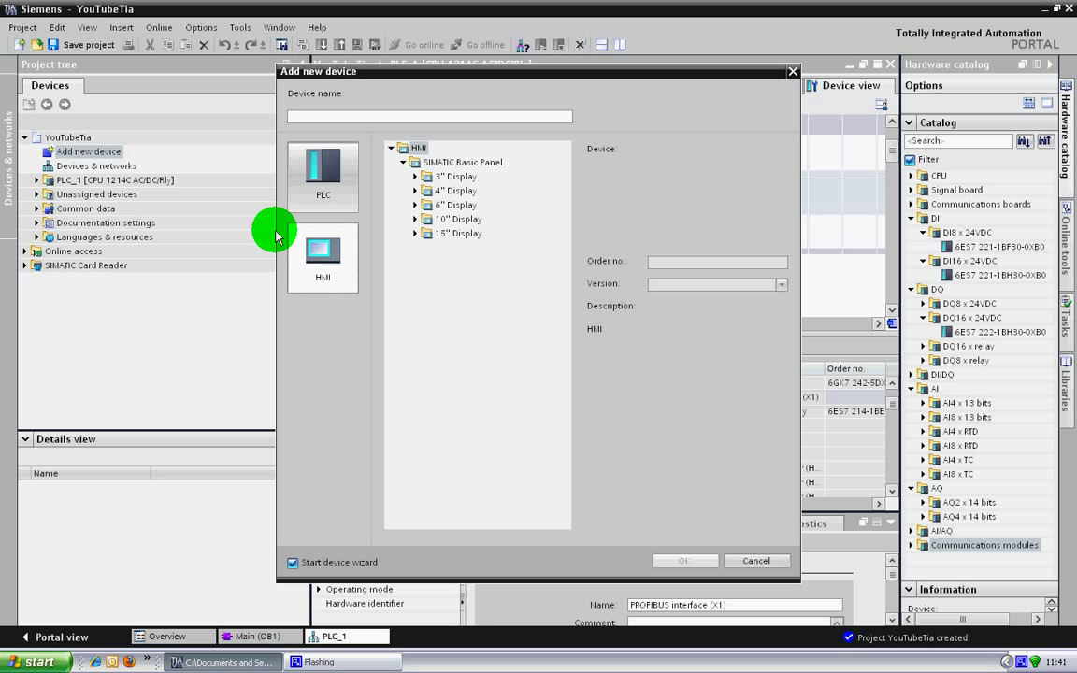
click(416, 219)
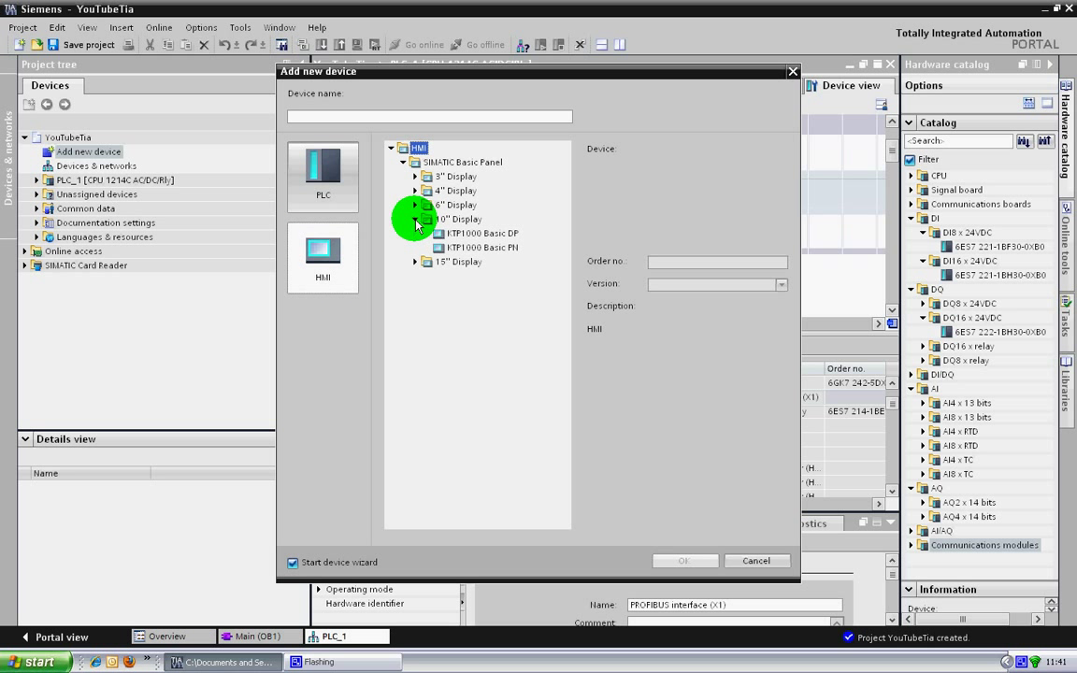
click(481, 233)
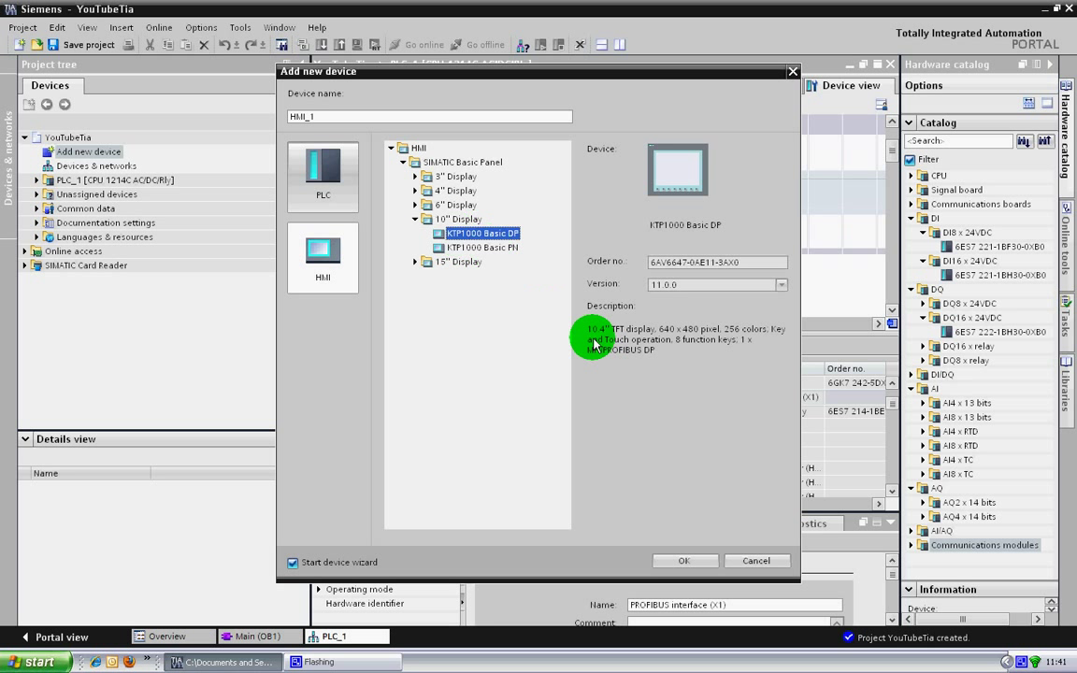
click(694, 565)
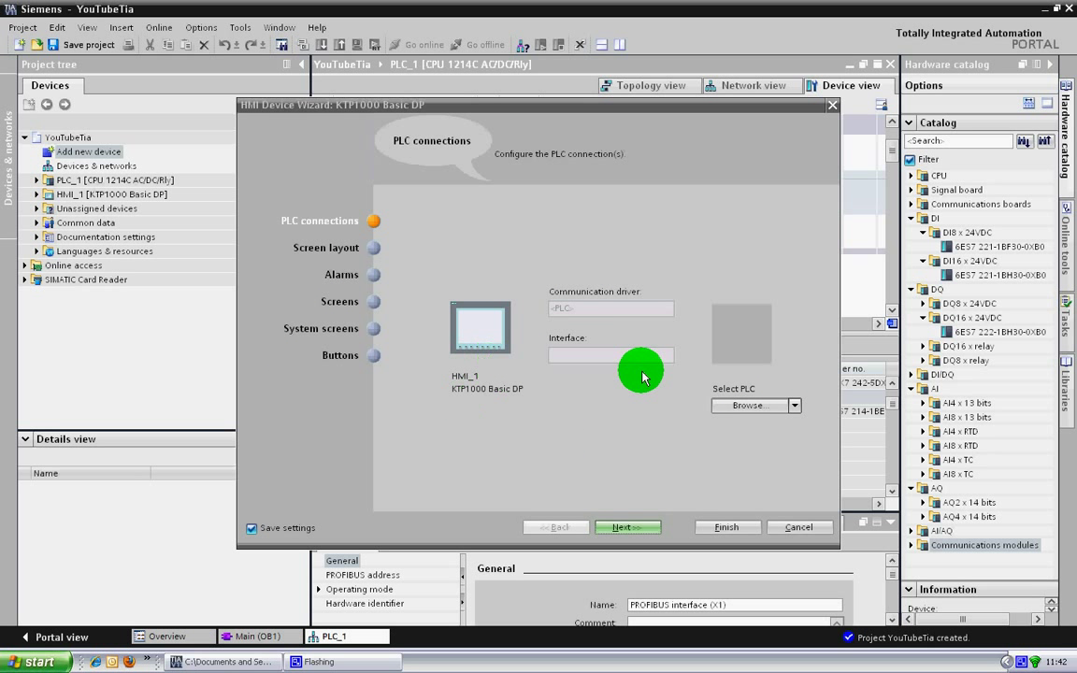
Connect the HMI panel to PLC_1, then advance through Screen layout, Alarms and Screens to System screens
click(791, 407)
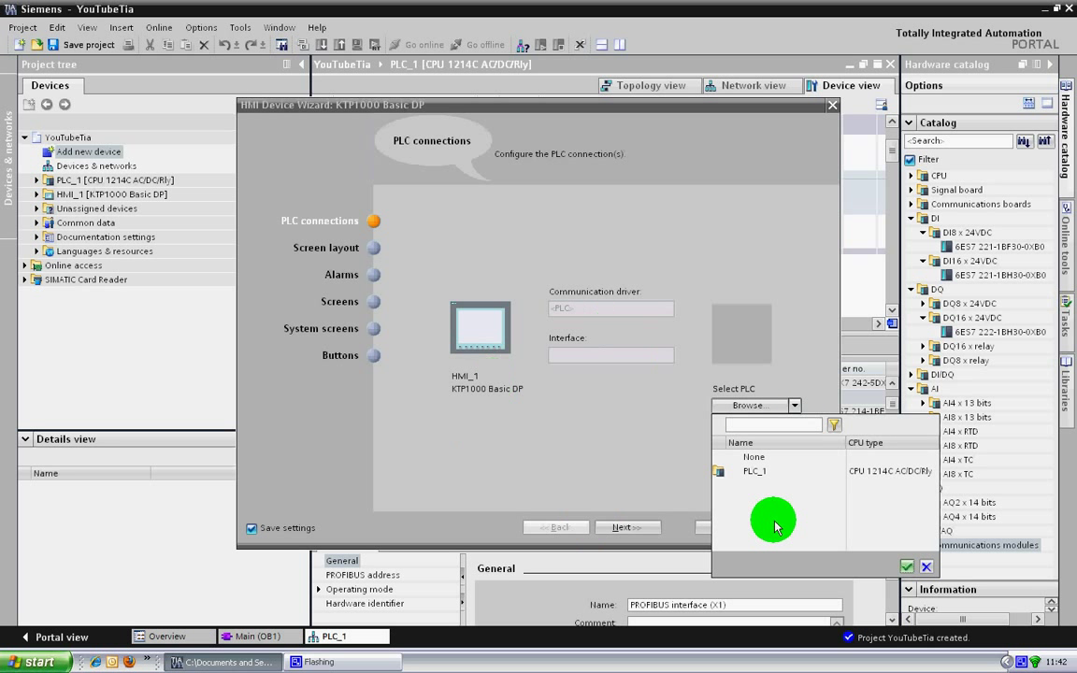
click(757, 472)
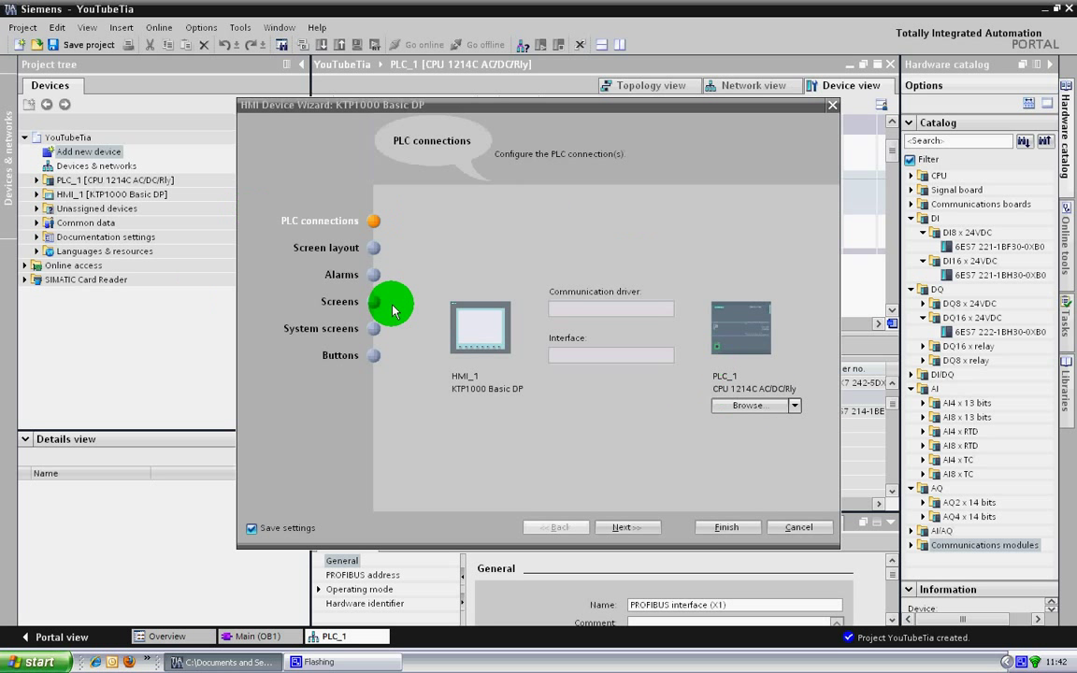
click(374, 248)
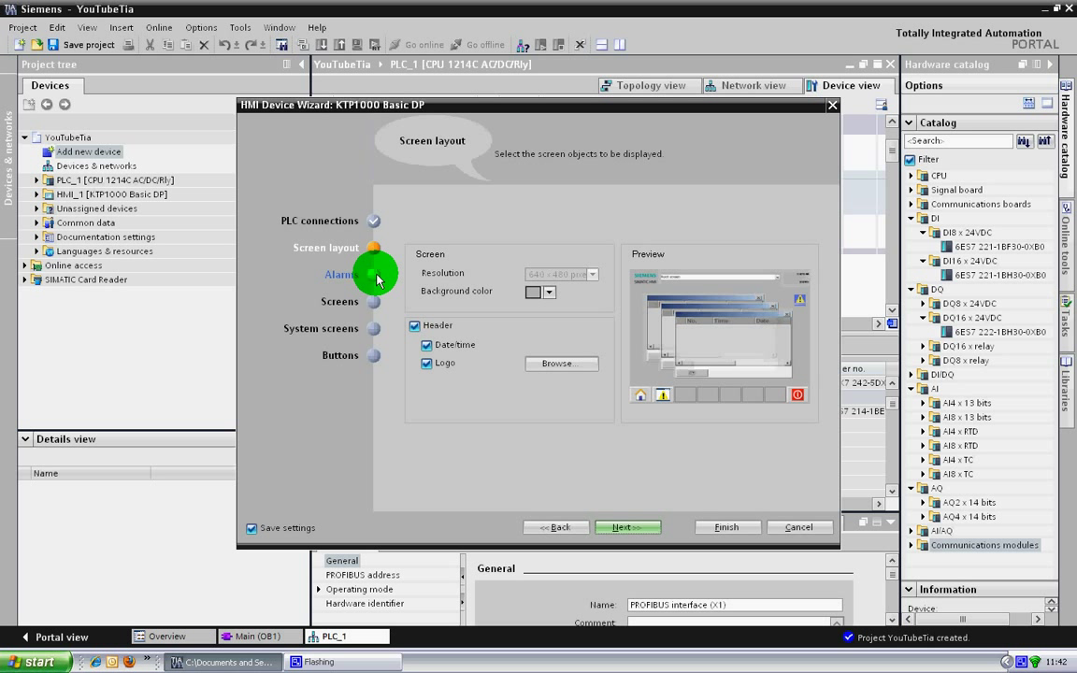
click(374, 275)
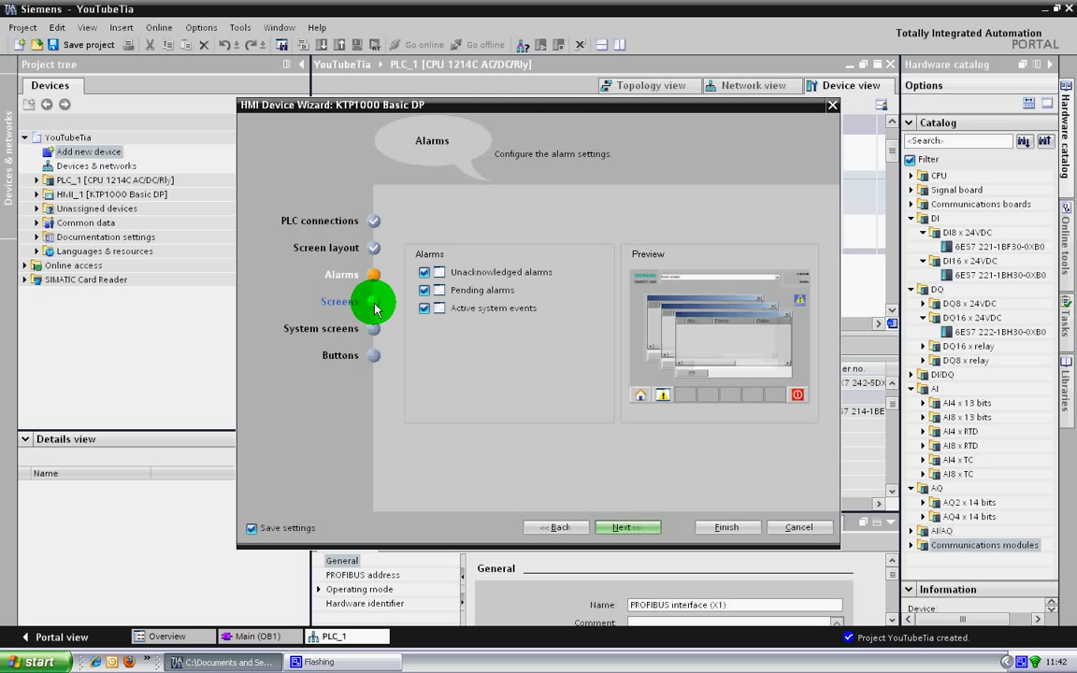
click(375, 308)
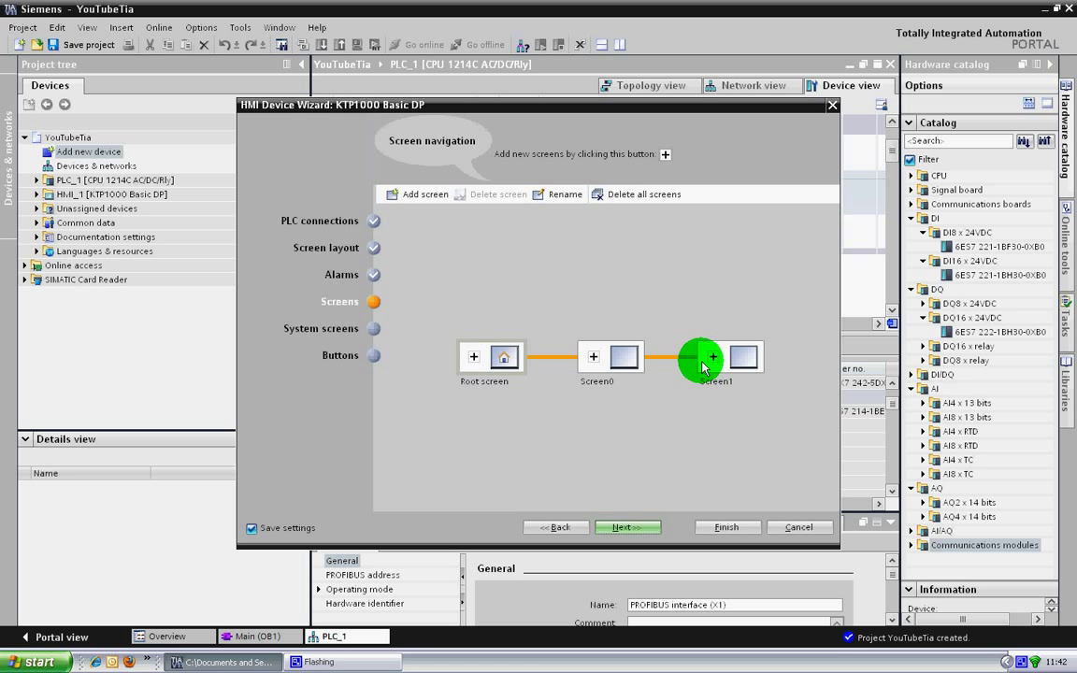
click(374, 329)
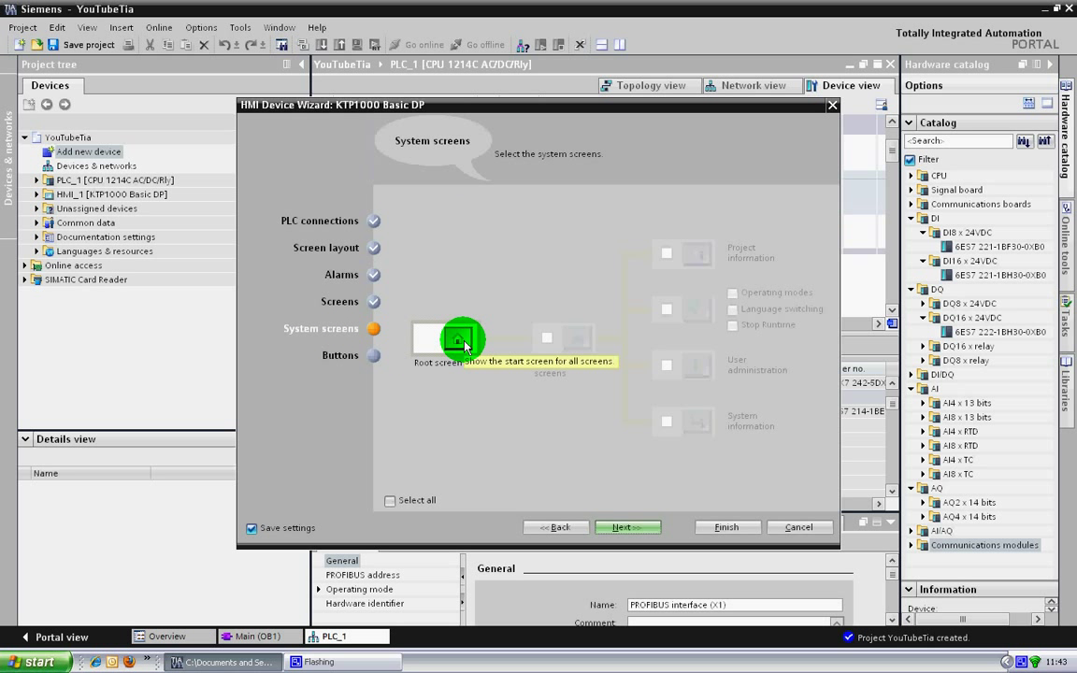
Add the Log on and Language system buttons to the screen button bar
click(374, 355)
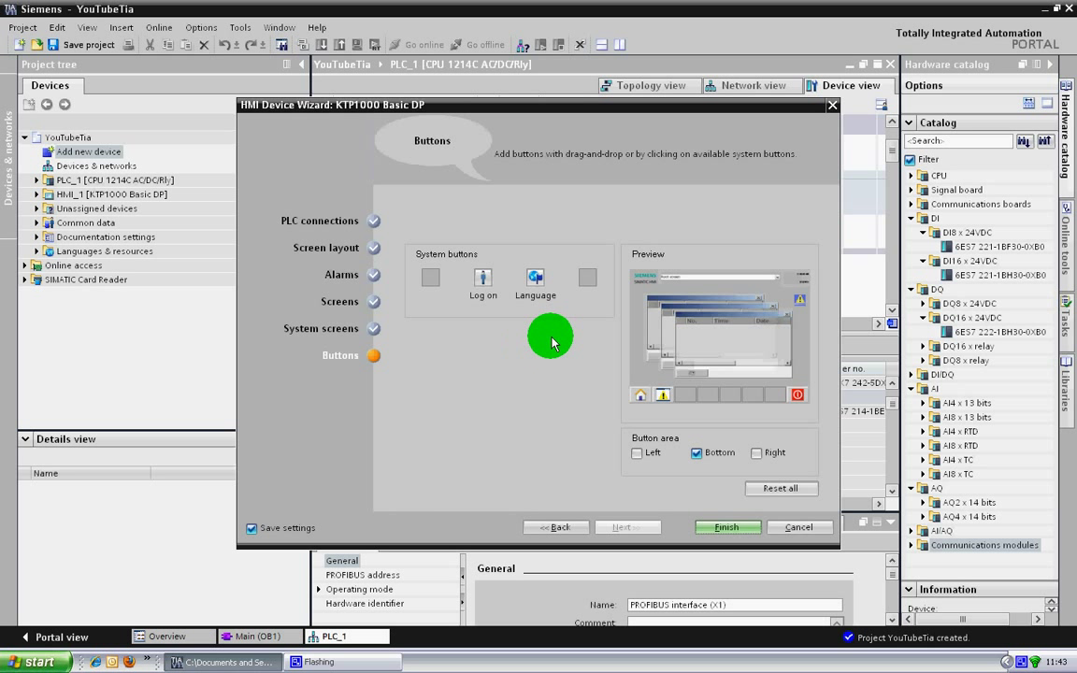
click(483, 286)
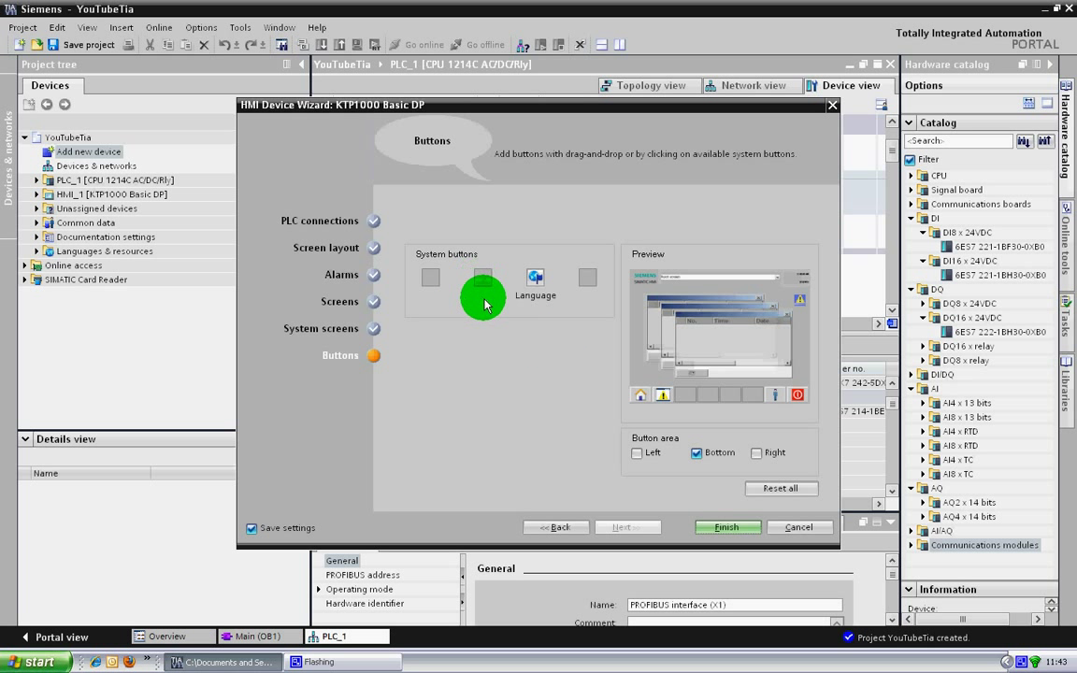
click(535, 279)
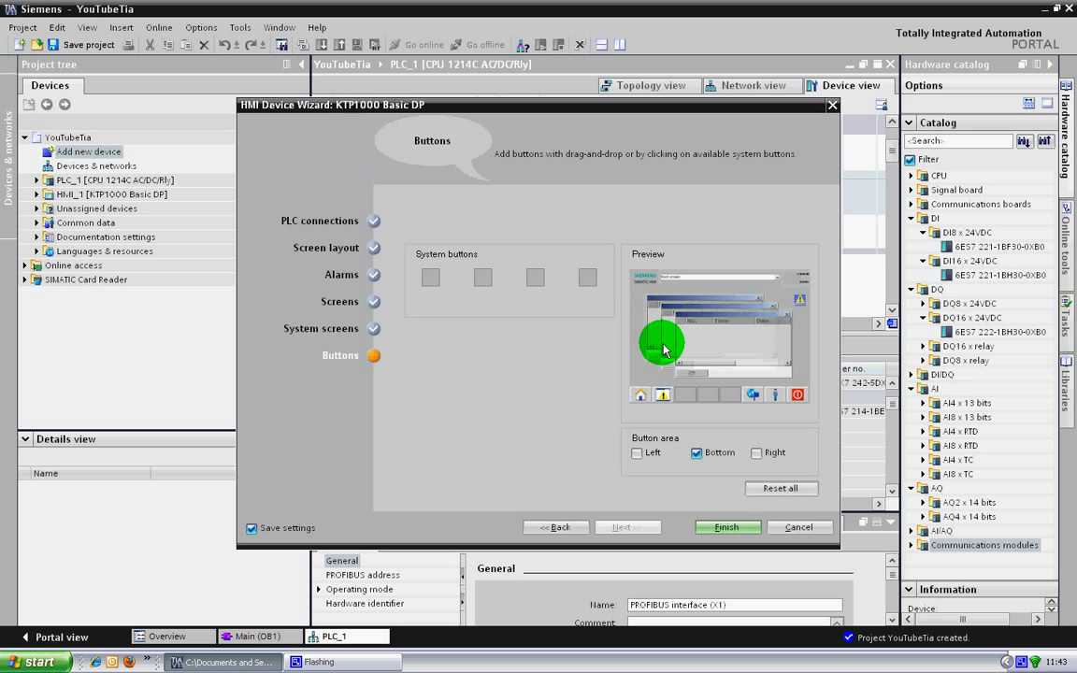
Leave no button bar on the bottom, left or right edge, then finish the wizard
click(696, 456)
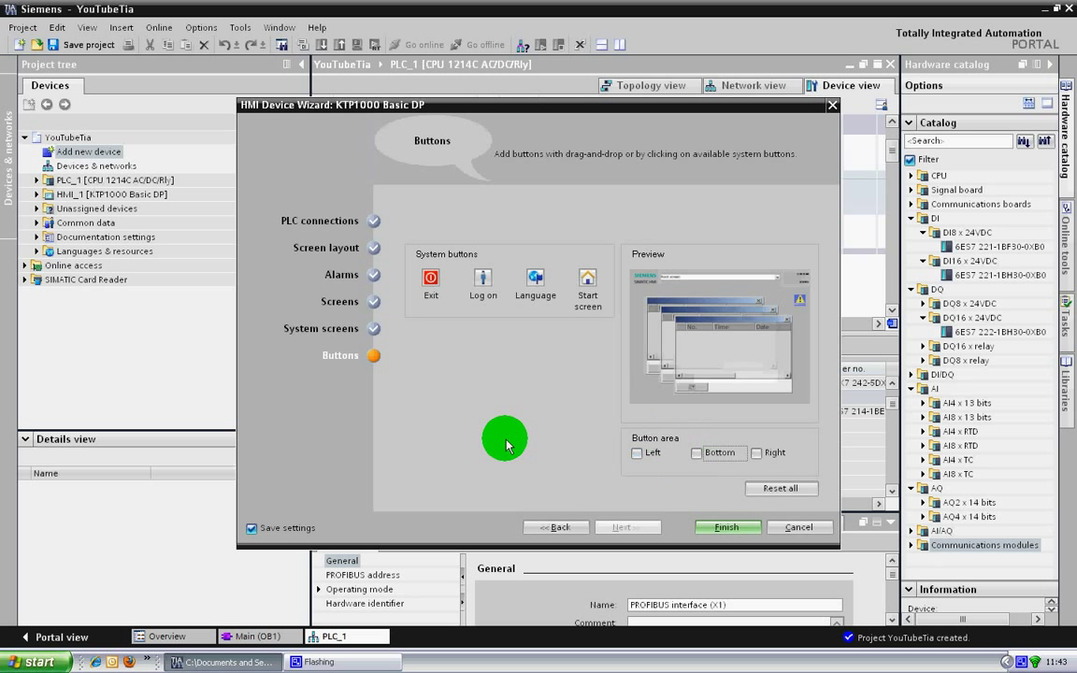
click(636, 454)
click(637, 454)
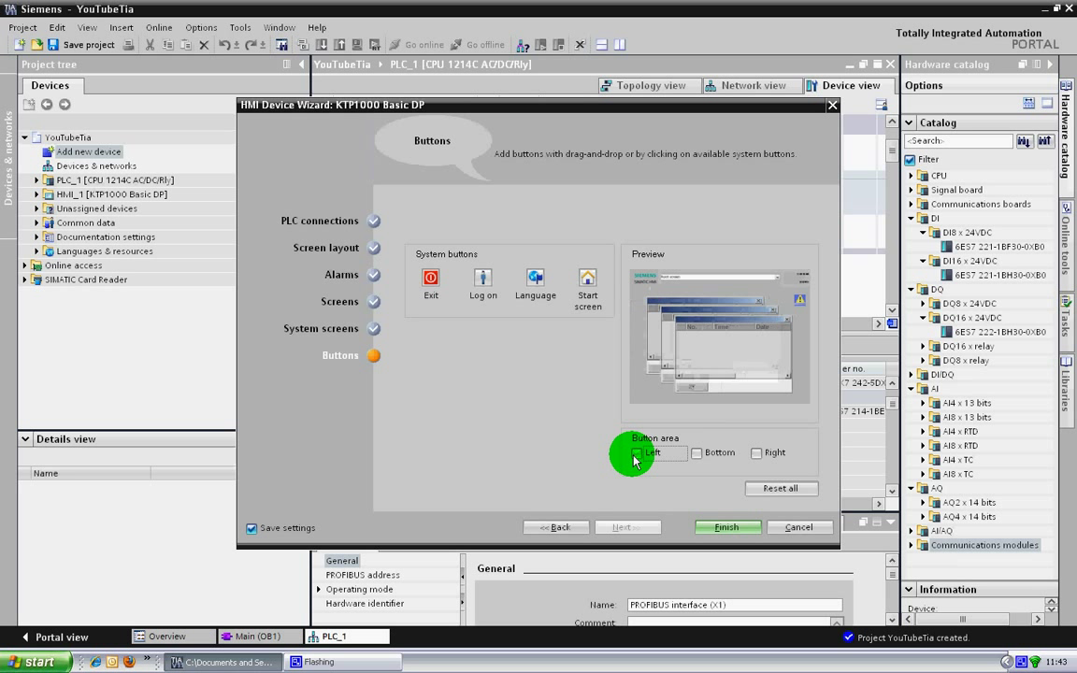
click(757, 454)
click(756, 454)
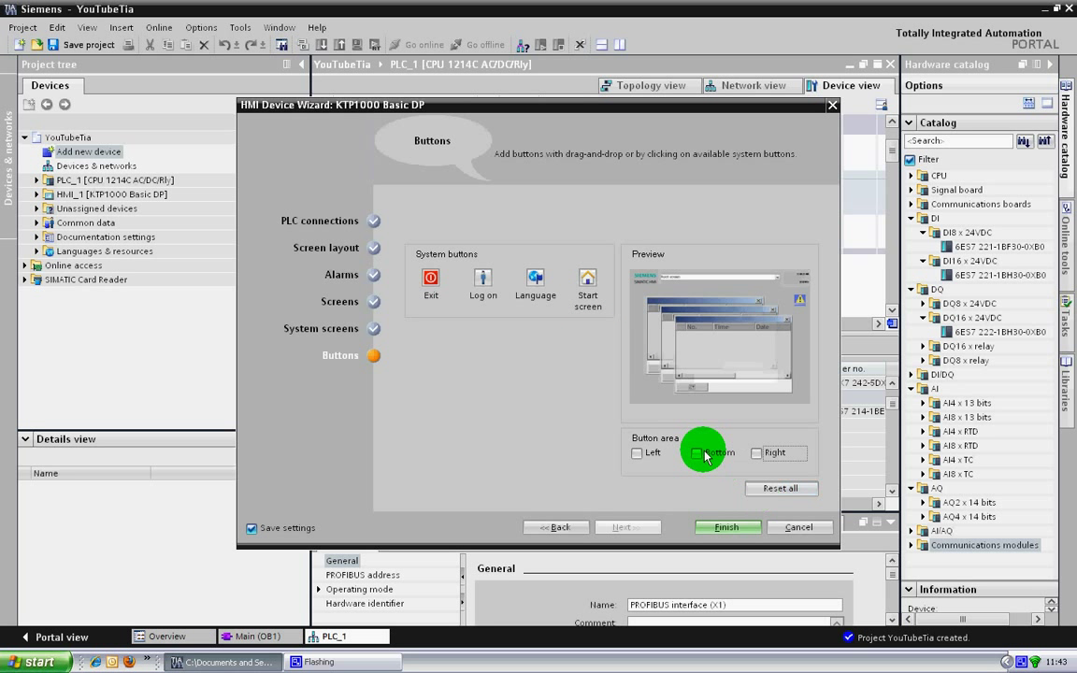
click(362, 221)
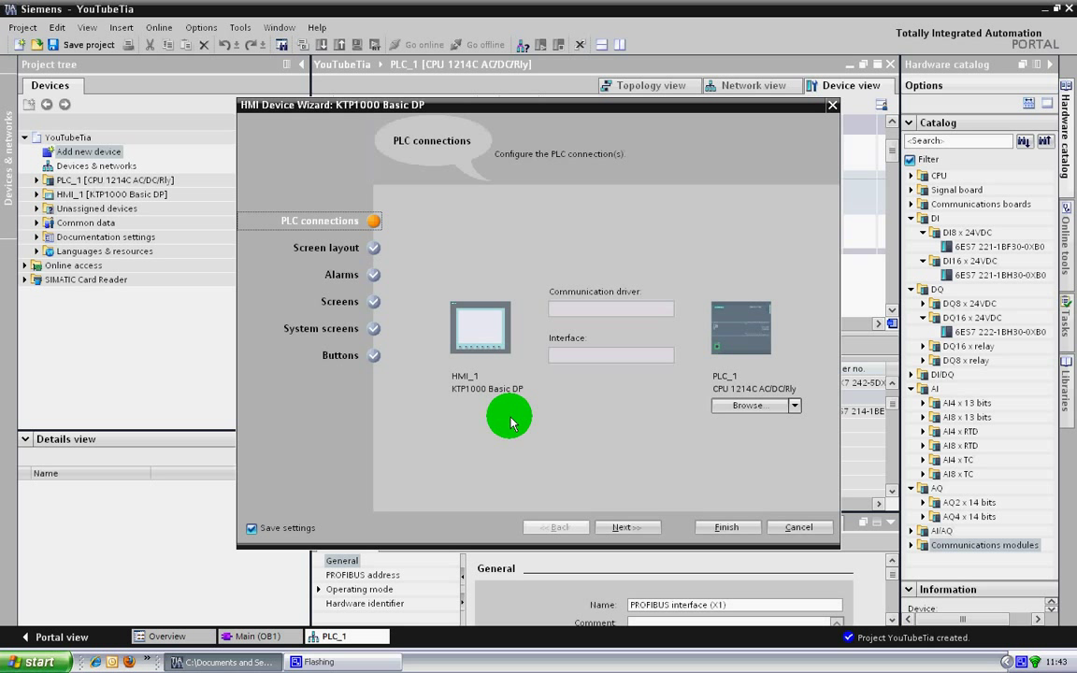
click(729, 529)
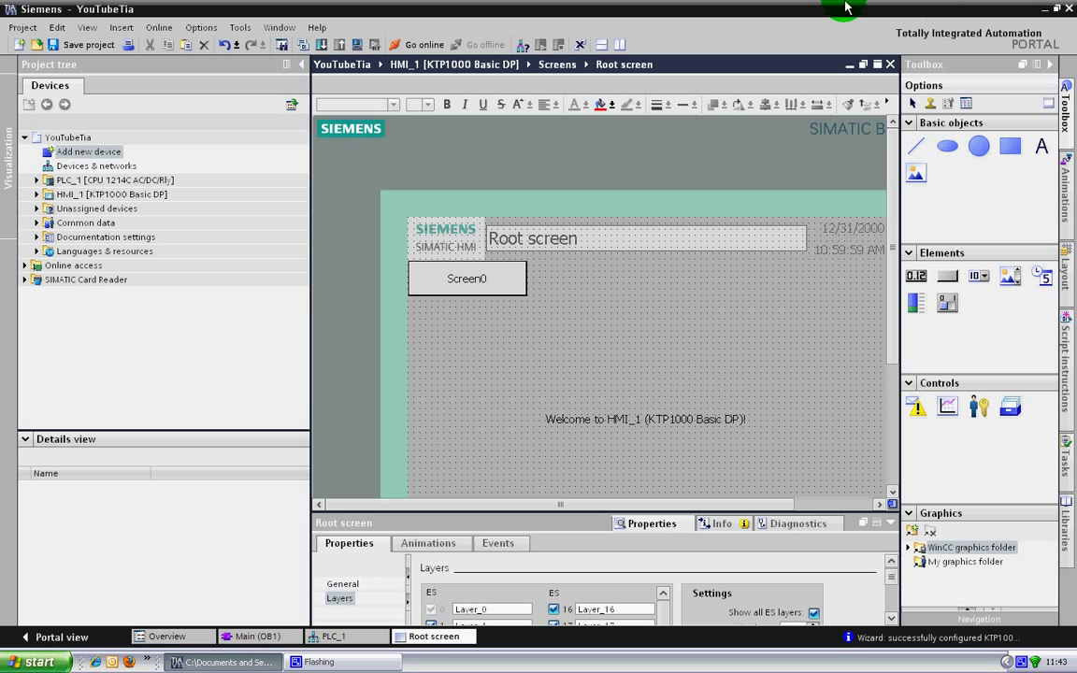
Widen the Root screen editor, select its Screen0 button, then select HMI_1 in the project tree
drag(311, 241, 239, 224)
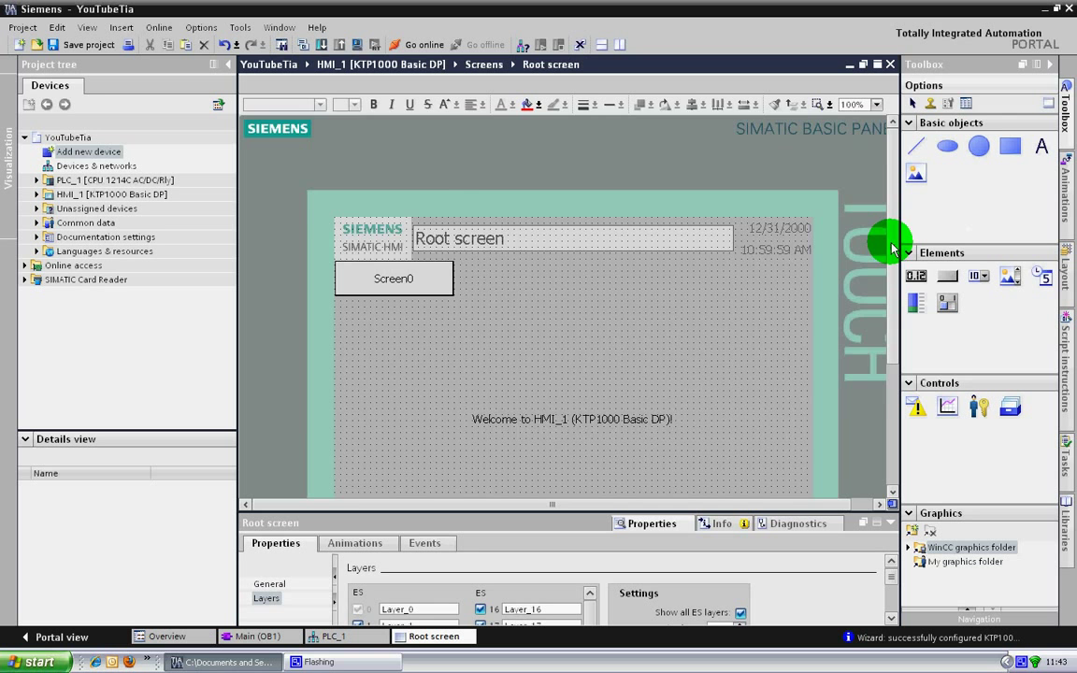
mouse_move(892, 241)
mouse_down()
mouse_move(896, 401)
mouse_move(909, 253)
mouse_up()
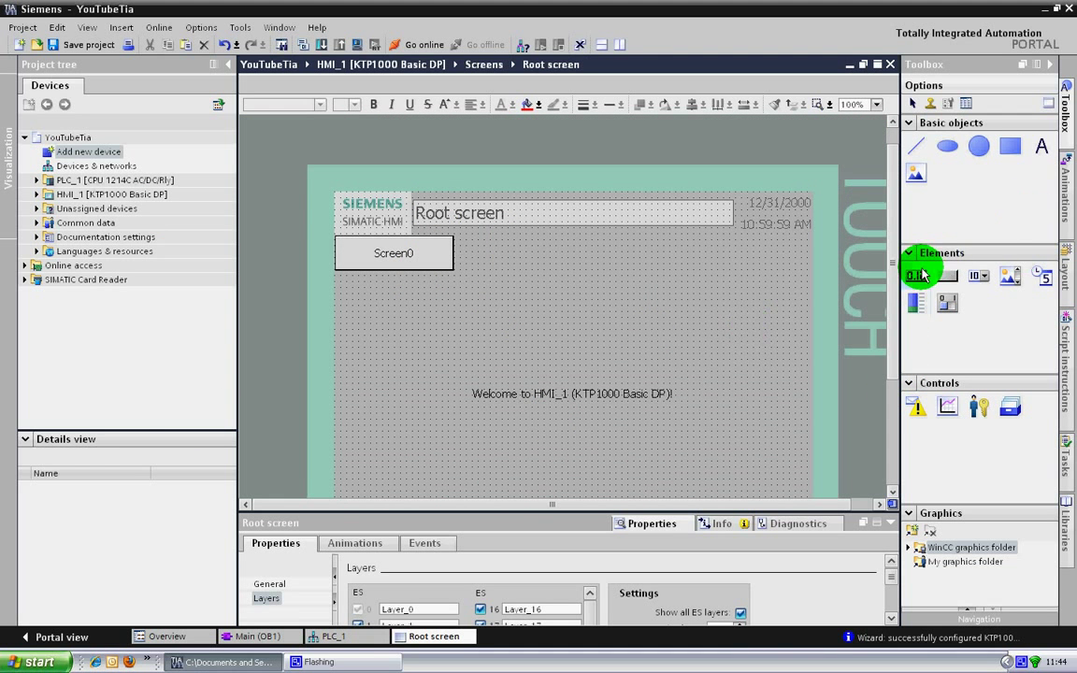
scroll(896, 269, down, 1)
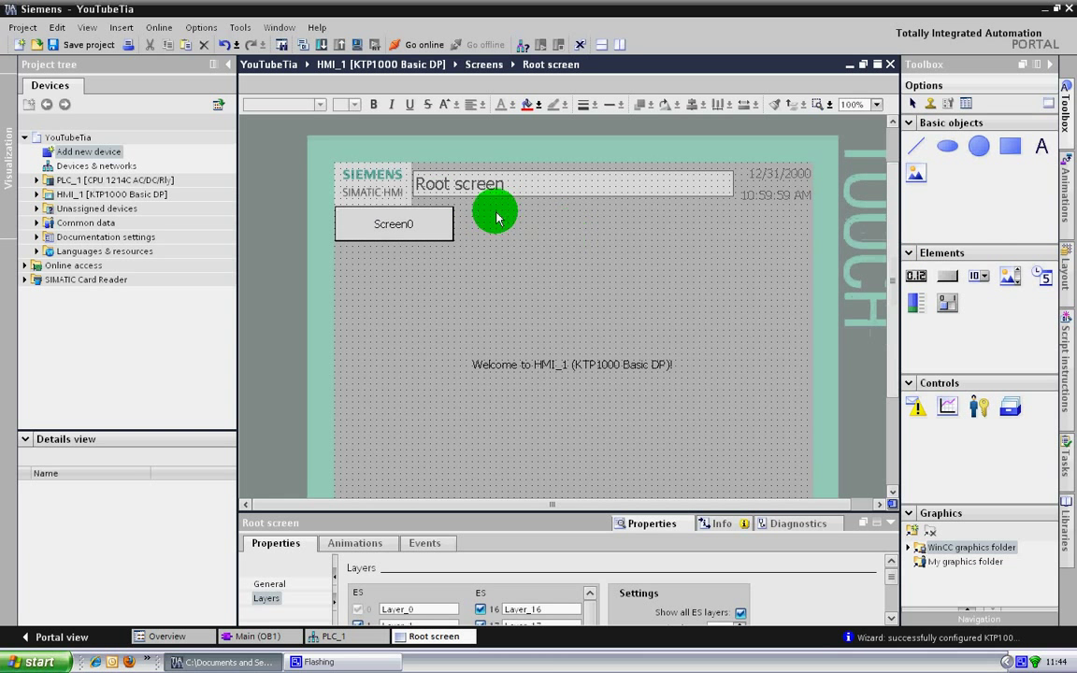
click(395, 220)
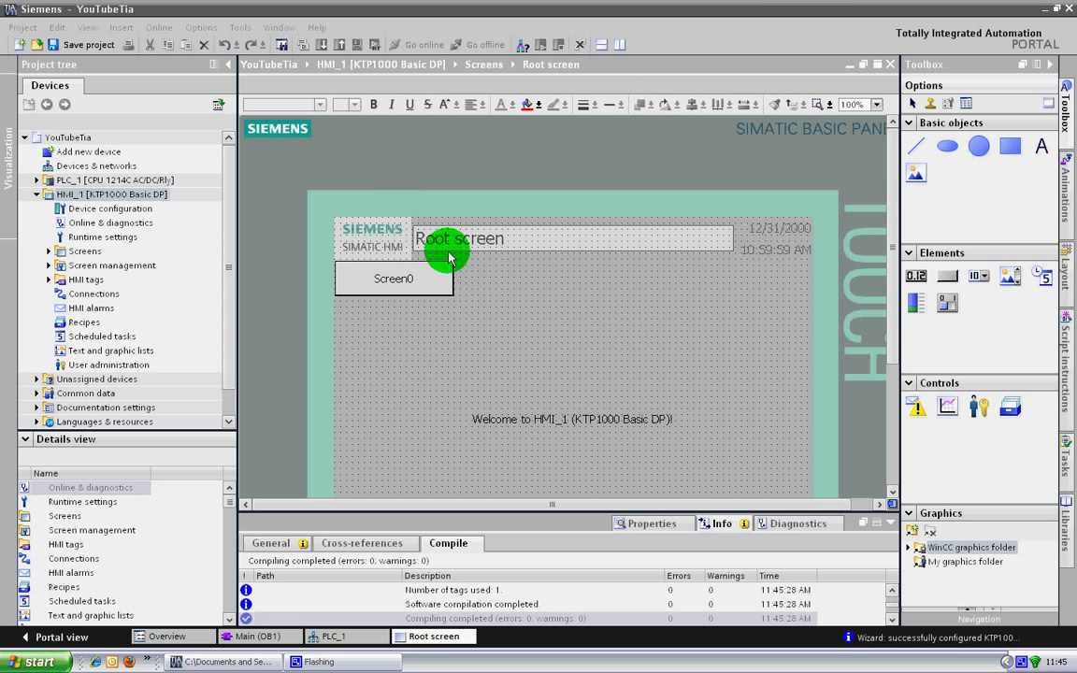
click(111, 195)
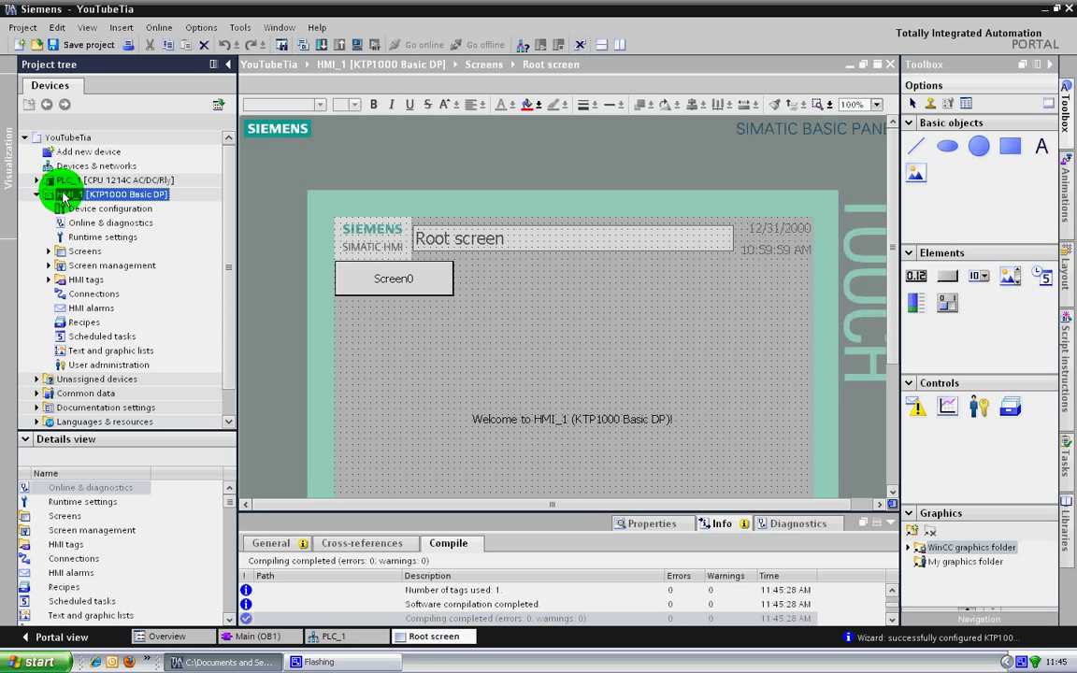
Start the runtime simulation of HMI_1 and move the simulator window up and right
right_click(64, 197)
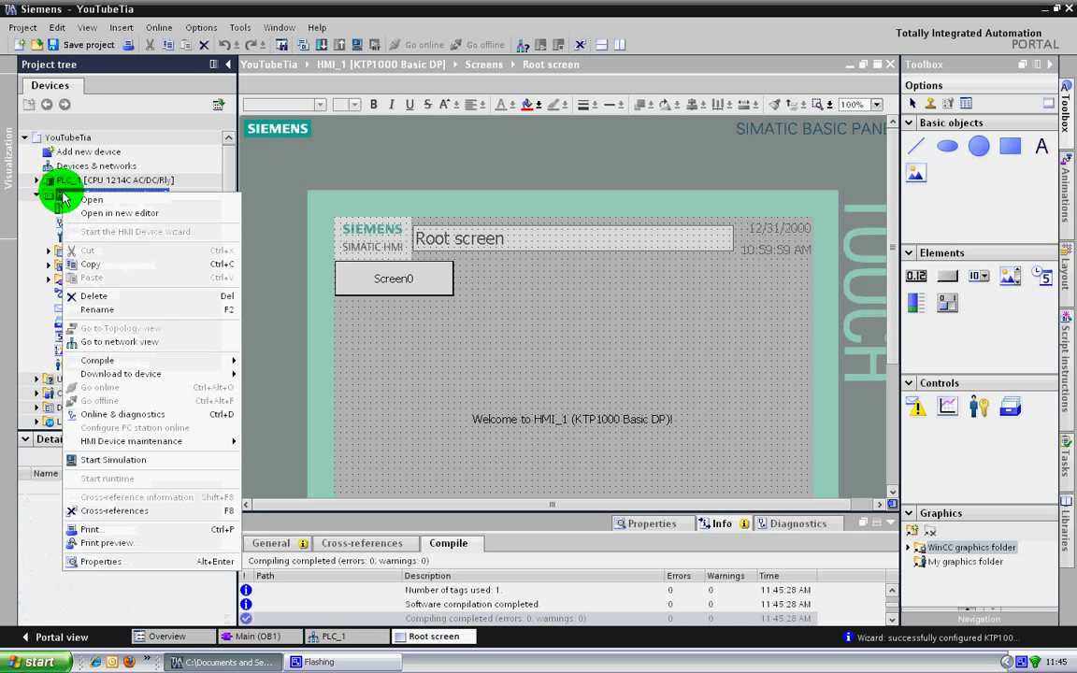
click(111, 462)
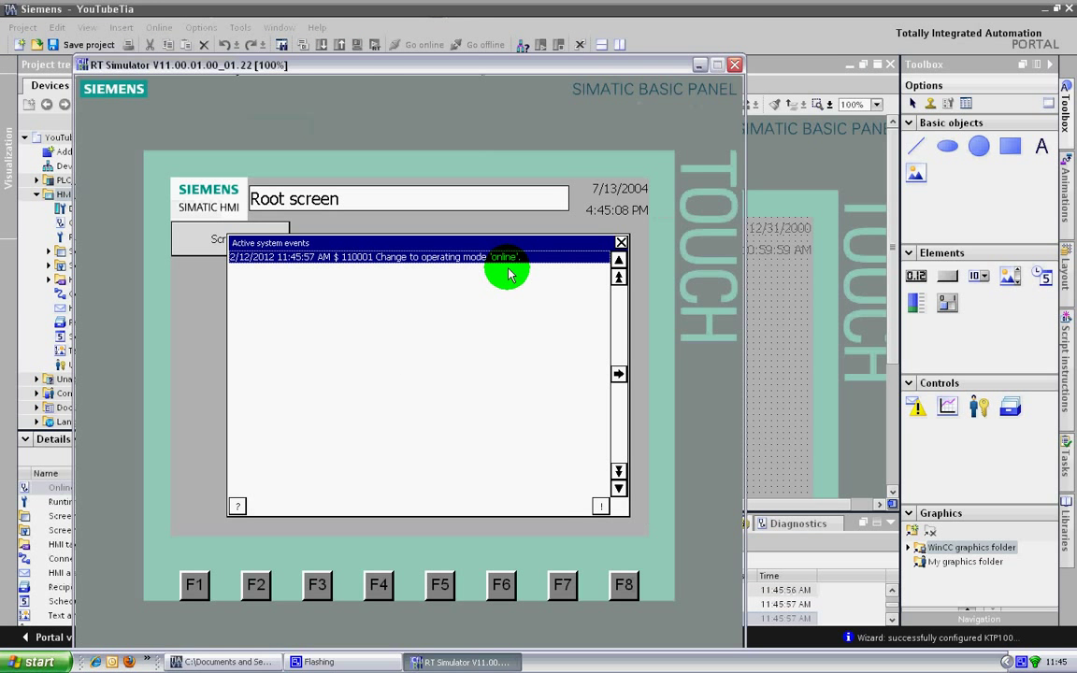
drag(404, 65, 455, 17)
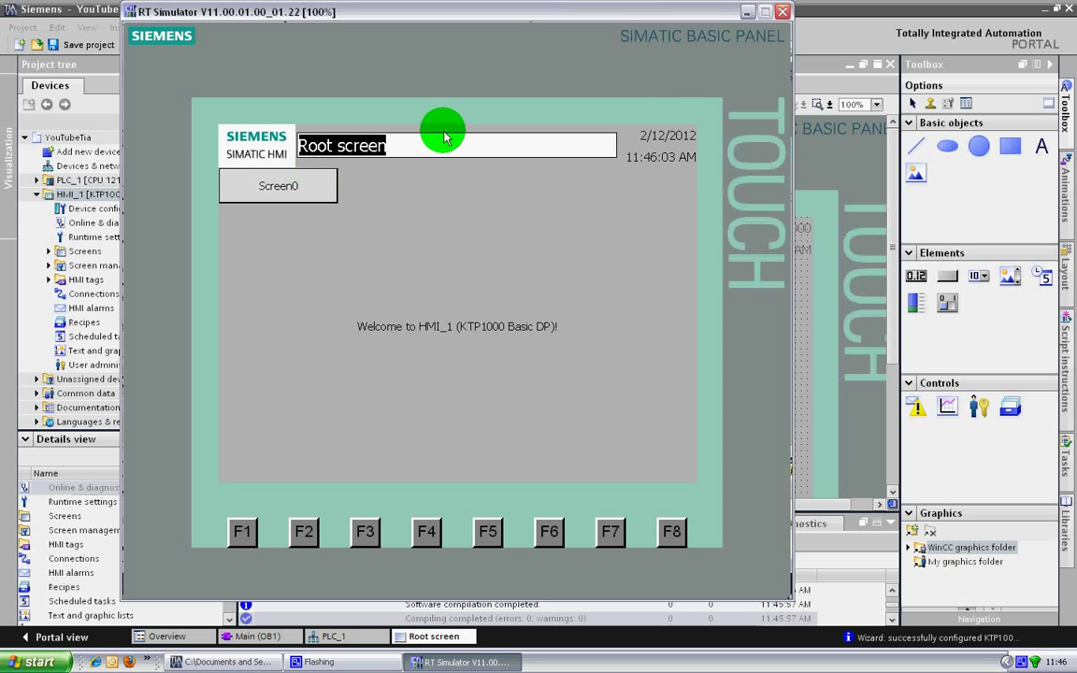
Switch back and forth between Screen0 and Screen1 on the simulated panel, then close the simulator
click(411, 146)
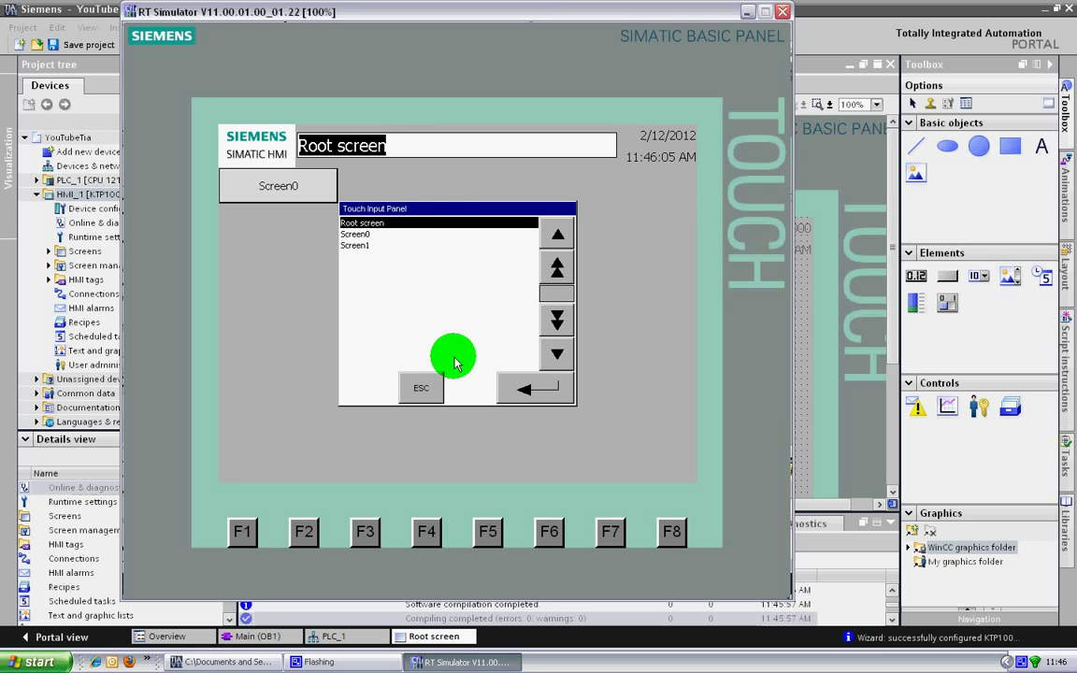
click(420, 387)
click(306, 204)
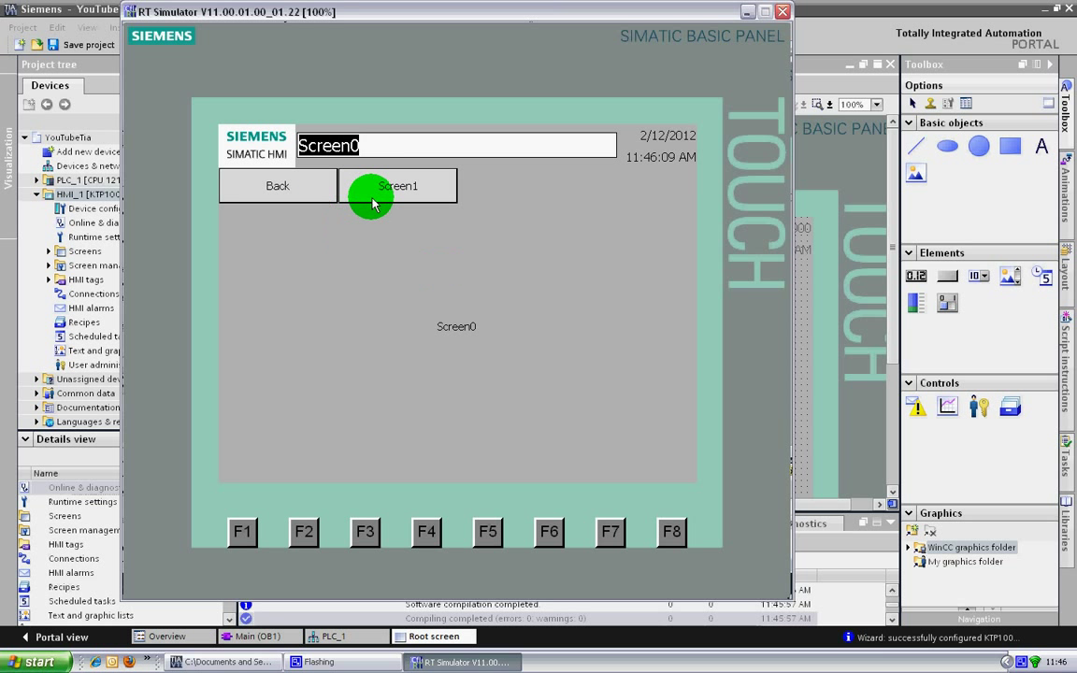
click(420, 201)
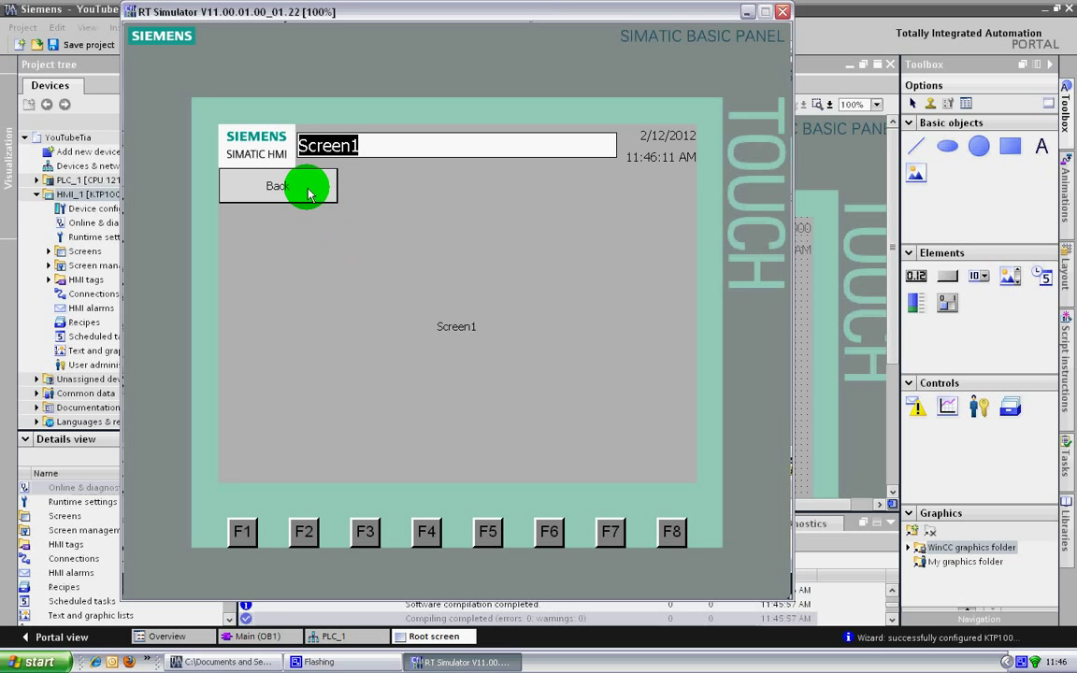
click(276, 172)
click(384, 191)
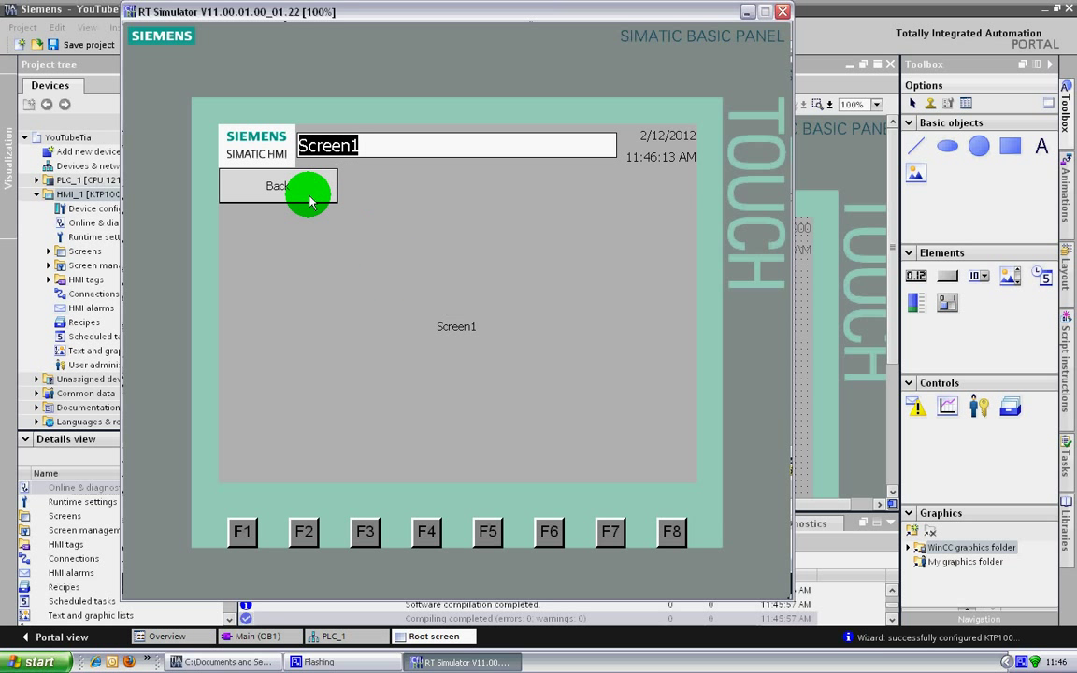
click(305, 192)
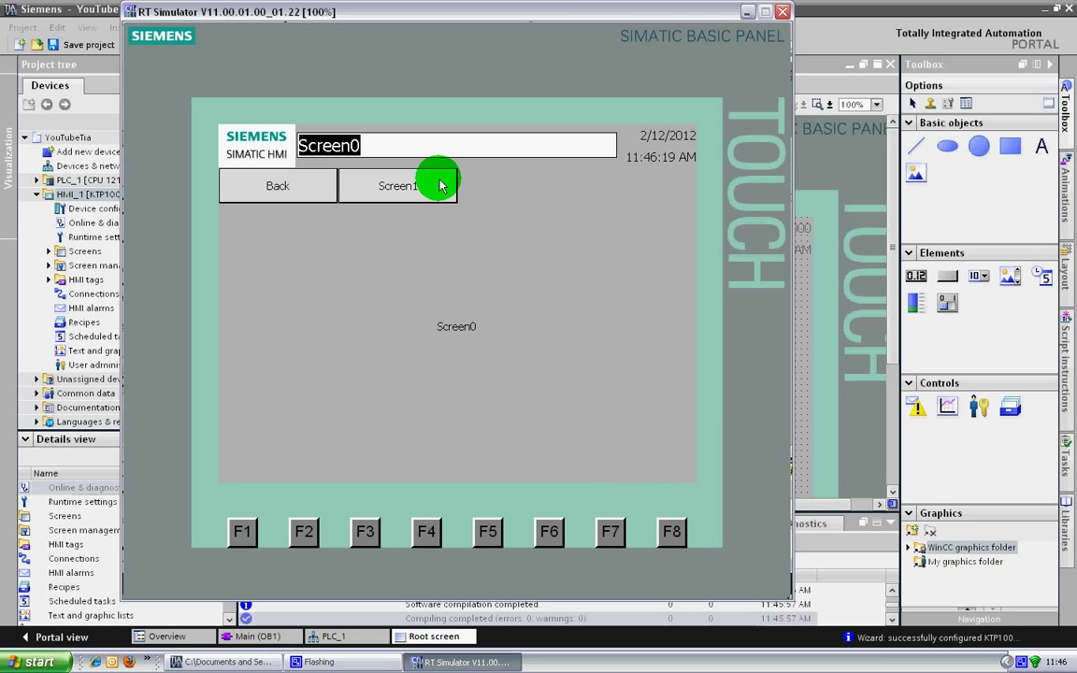
click(782, 15)
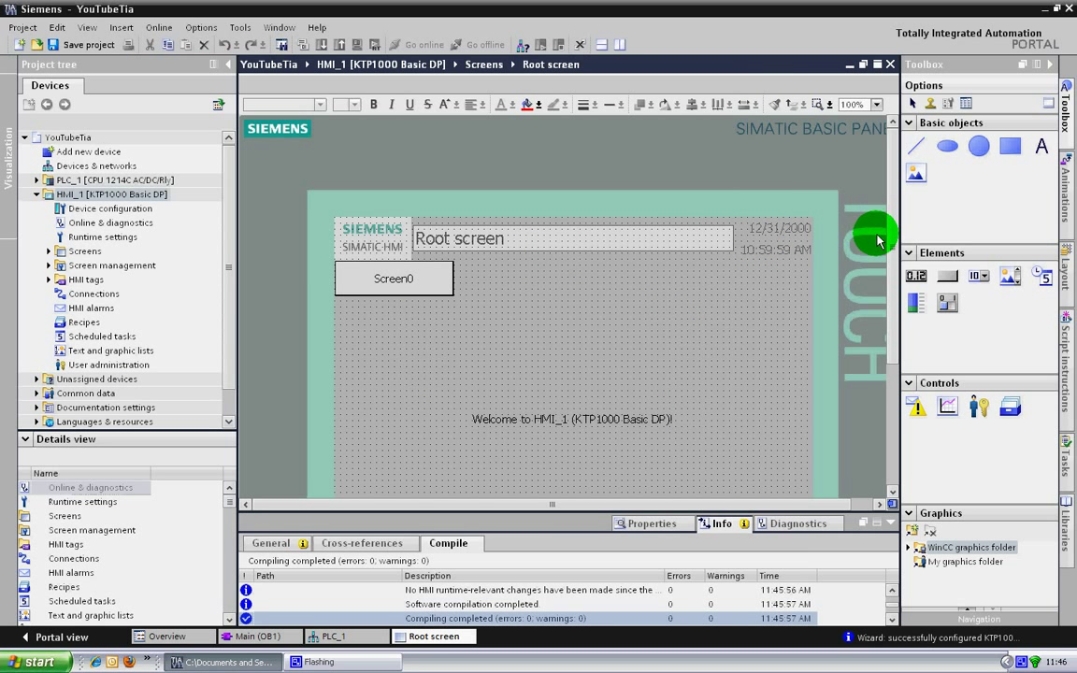
drag(890, 245, 894, 276)
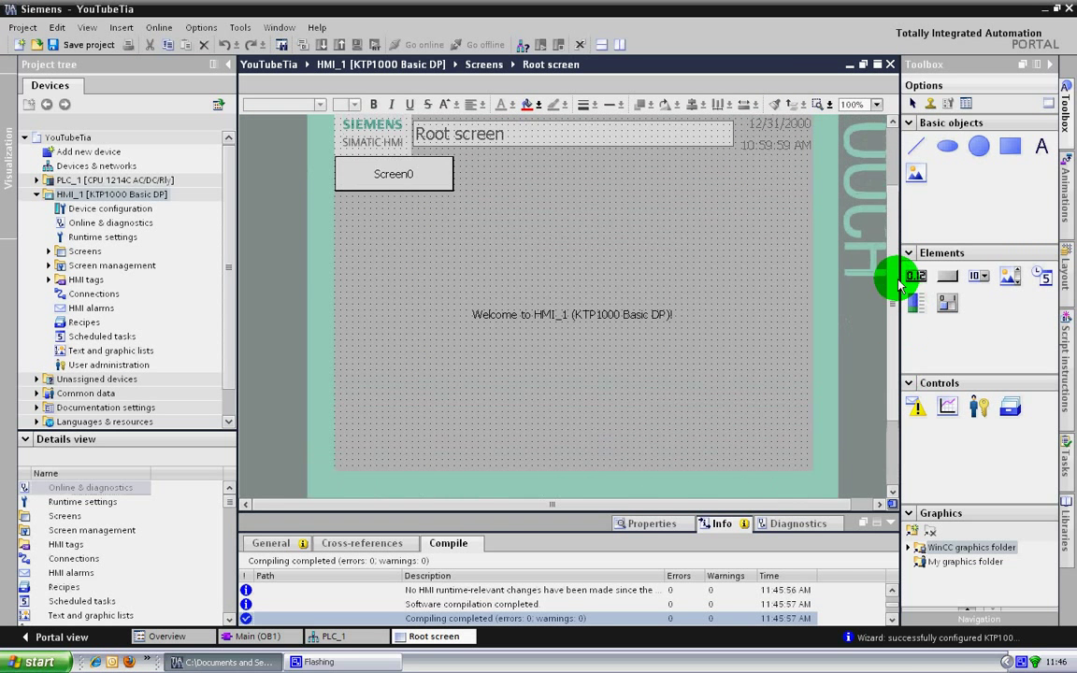
click(551, 315)
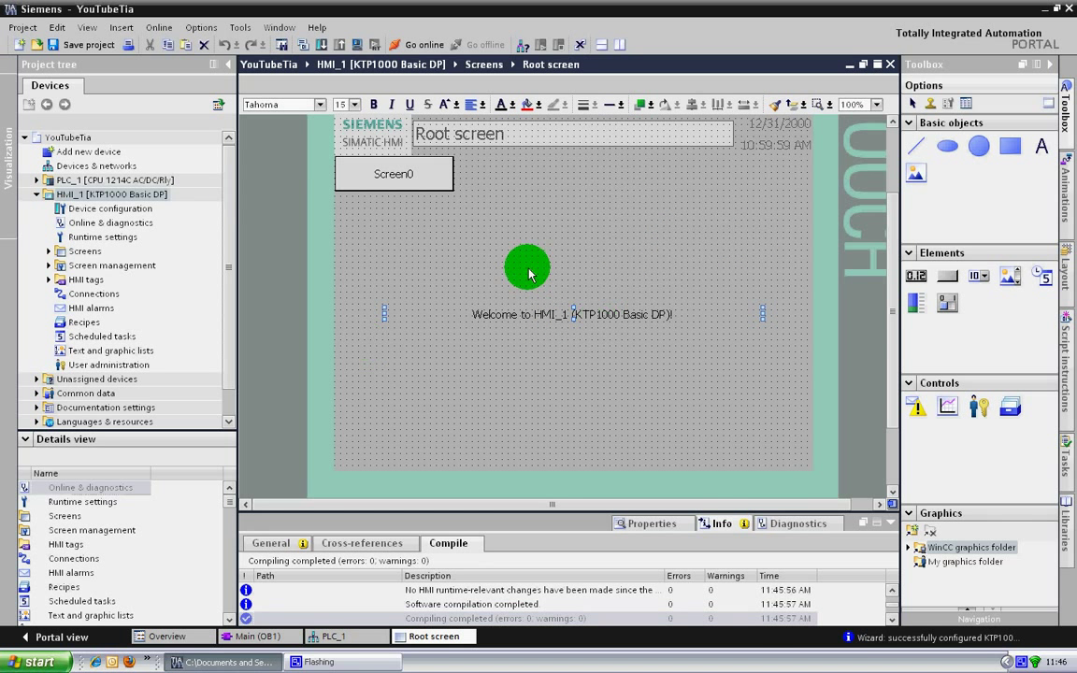
scroll(510, 276, up, 3)
click(412, 283)
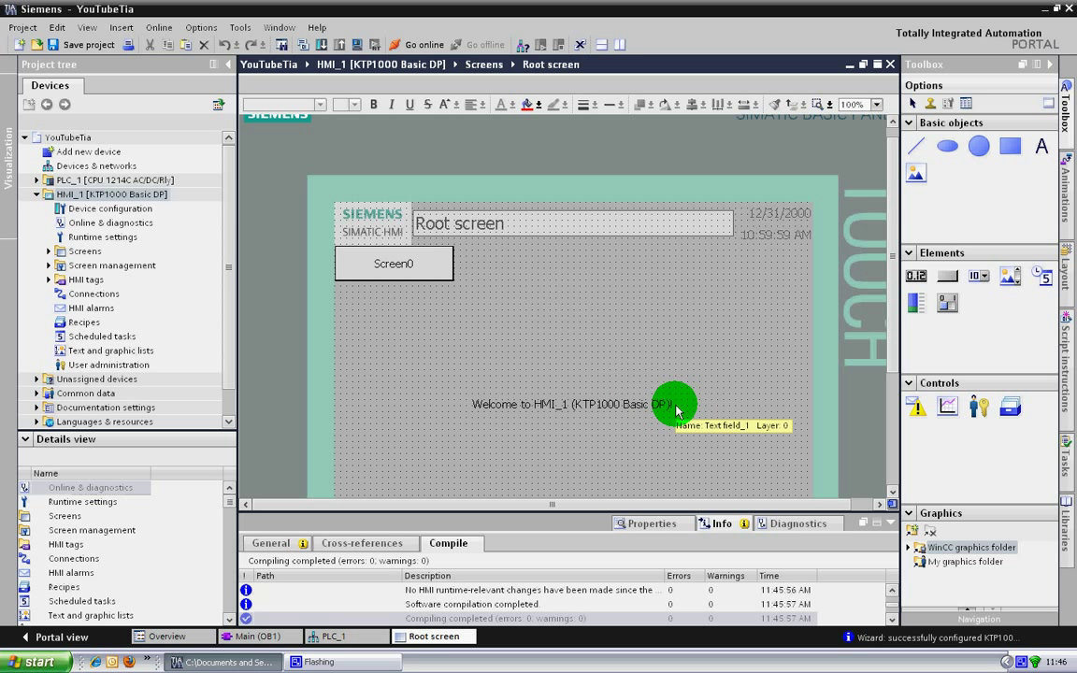
scroll(571, 338, down, 2)
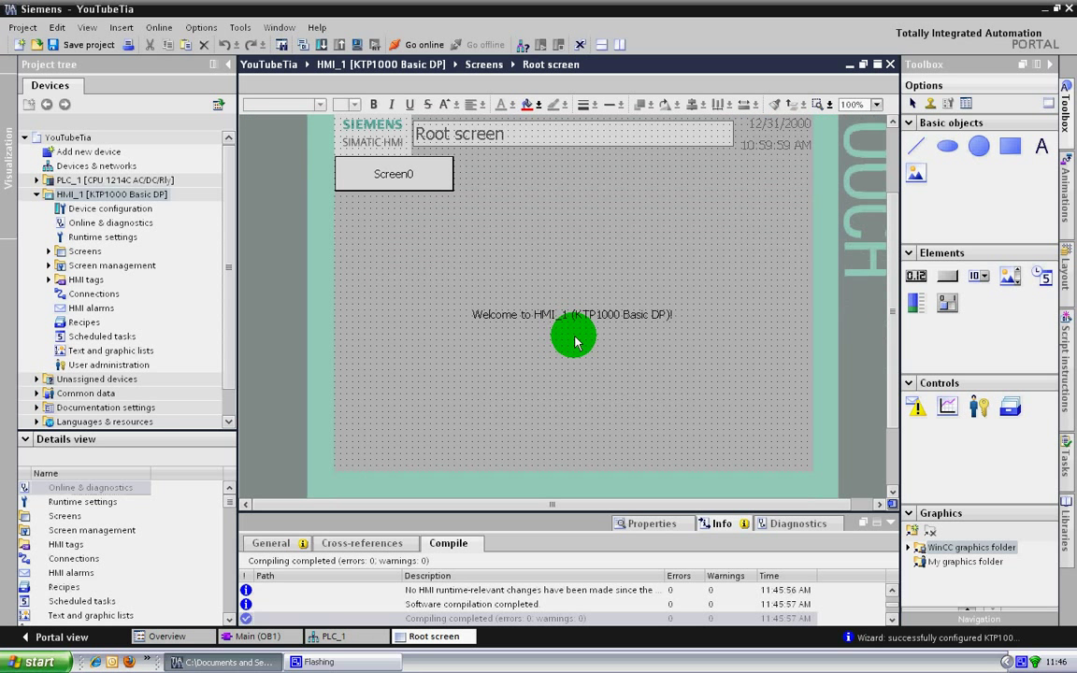
scroll(575, 343, up, 2)
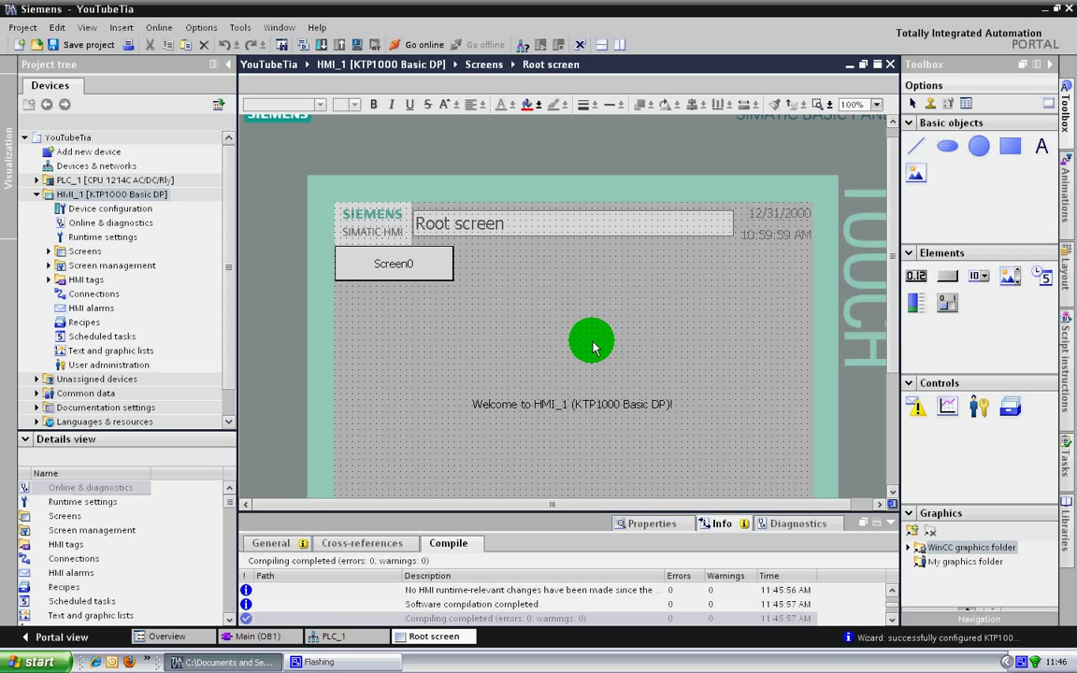
scroll(592, 348, down, 2)
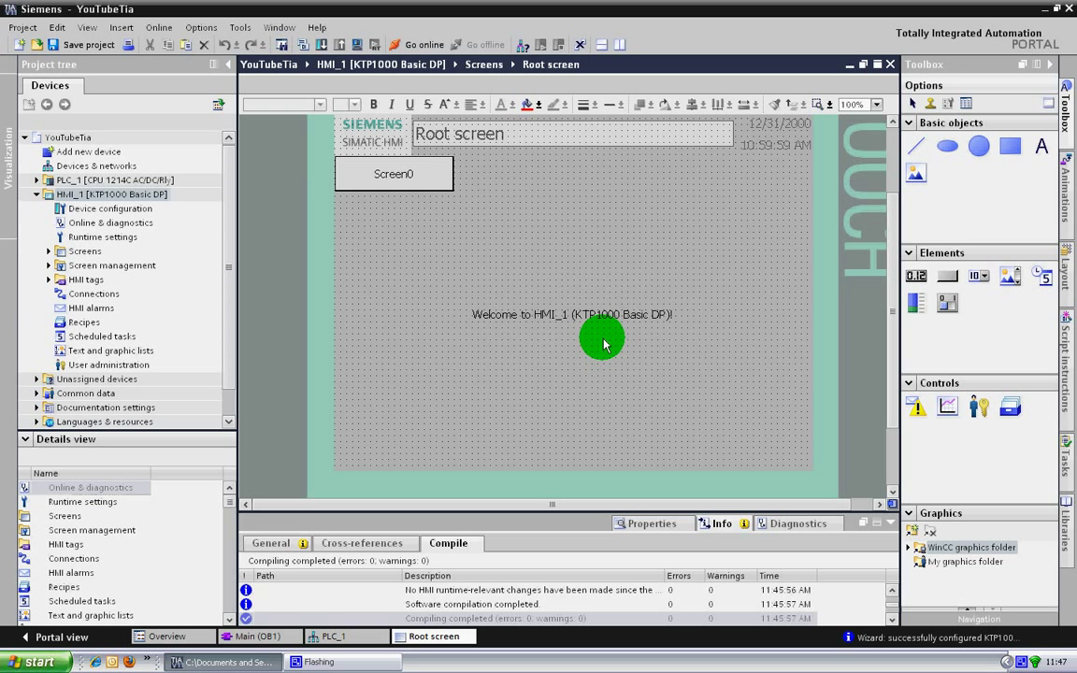
right_click(1023, 664)
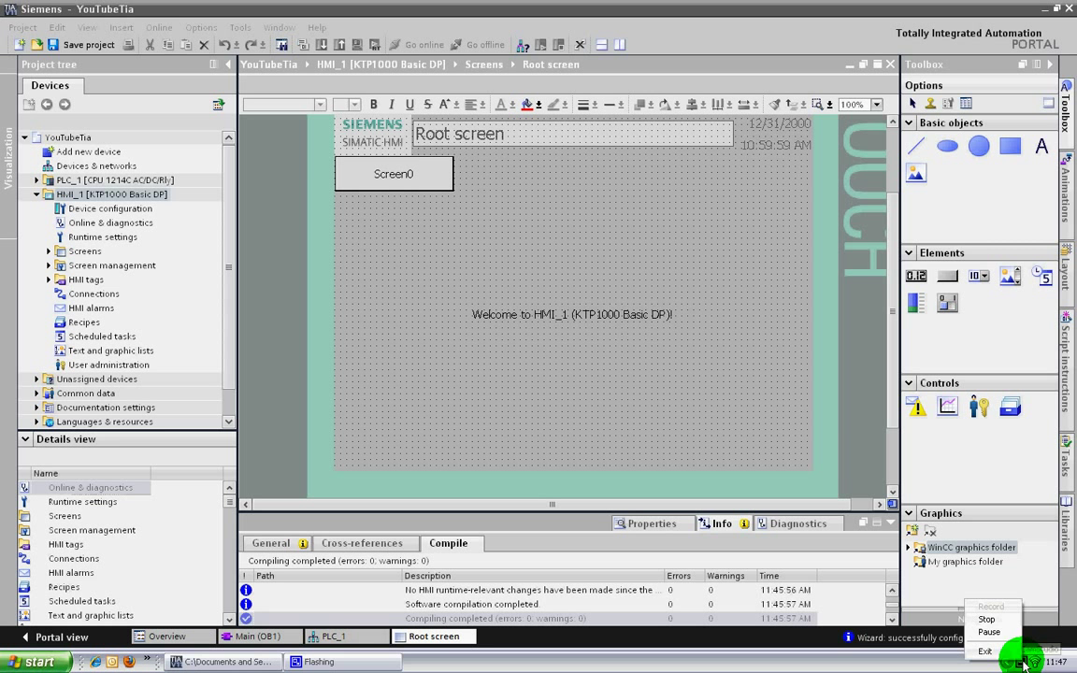